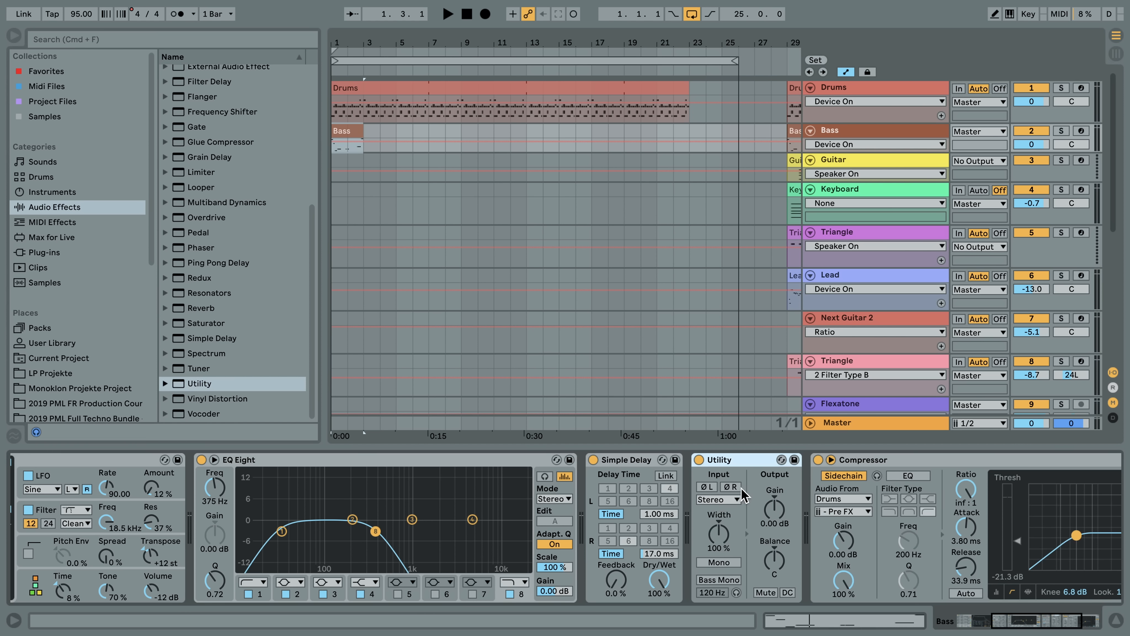
# On the bass, enable Utility's Bass Mono at 203 Hz with 3.89 dB gain, and lower the EQ Eight high cut to 225 Hz
pyautogui.click(728, 564)
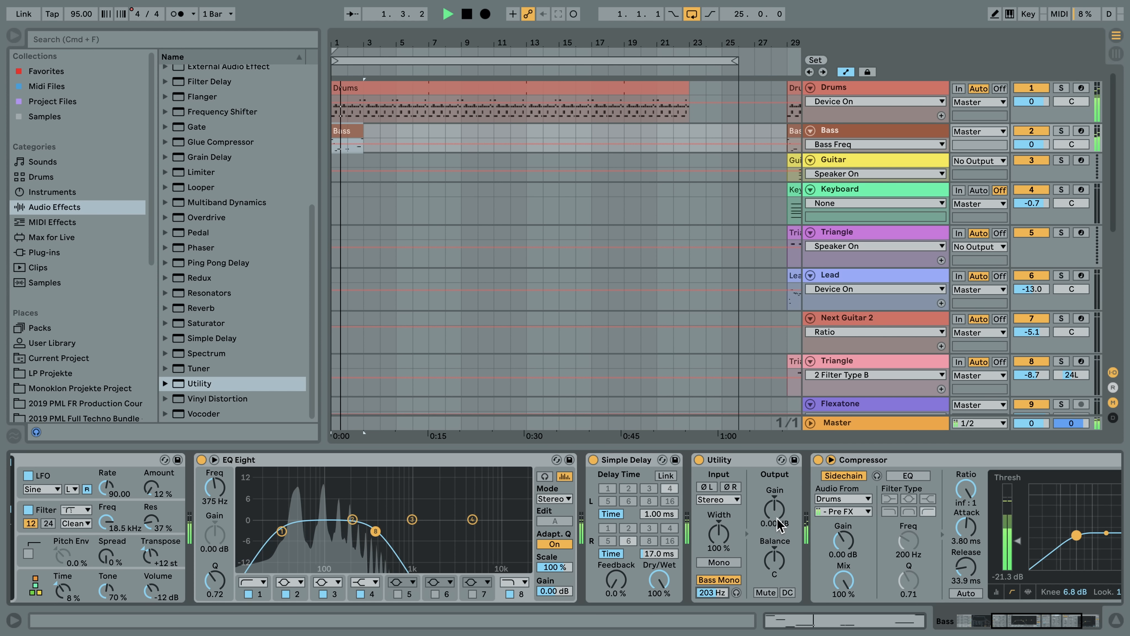
pyautogui.press('space')
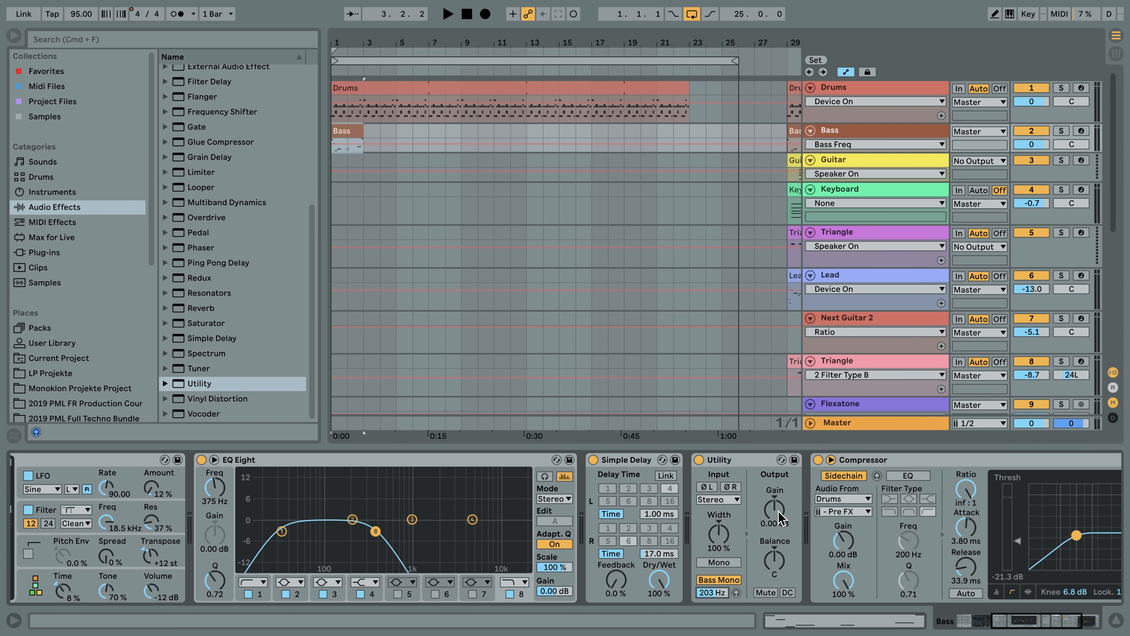
pyautogui.press('space')
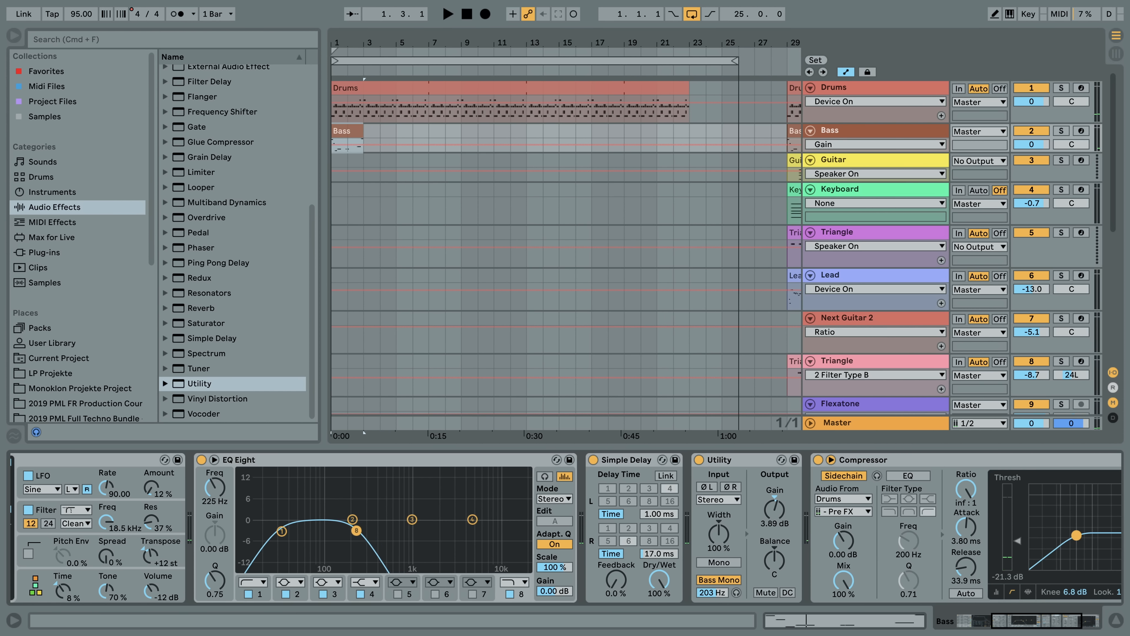
pyautogui.press('space')
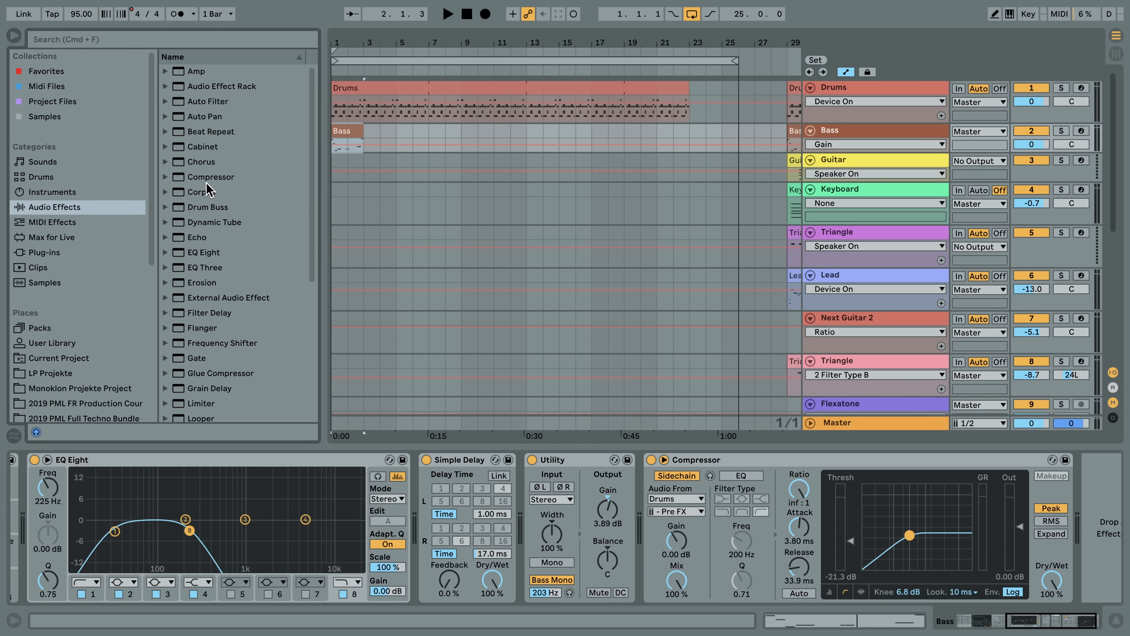
# Insert a Compressor after Utility on the bass track, with Makeup off and the threshold at -23.2 dB
pyautogui.click(211, 180)
pyautogui.moveTo(613, 457); pyautogui.dragTo(631, 490)
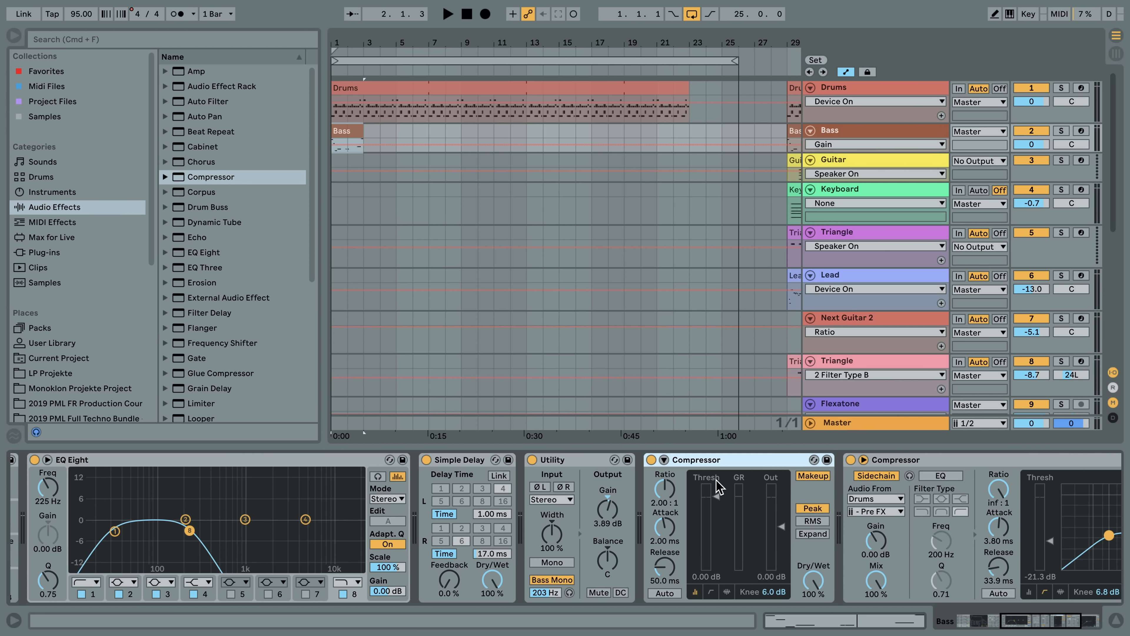
pyautogui.click(811, 475)
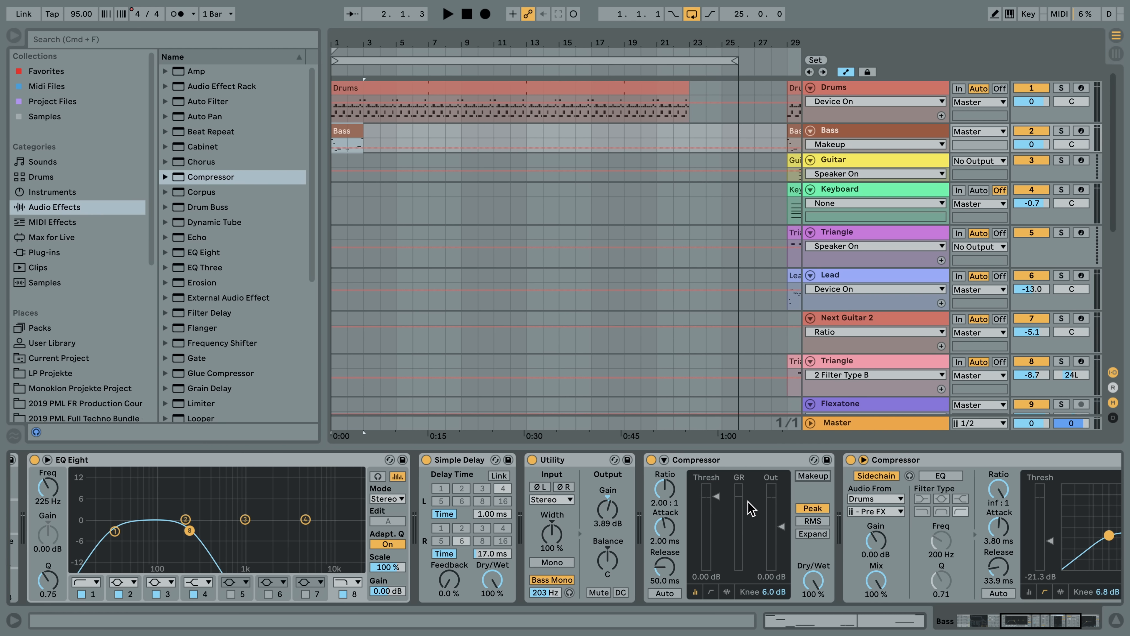
pyautogui.press('space')
pyautogui.moveTo(732, 503); pyautogui.dragTo(765, 557)
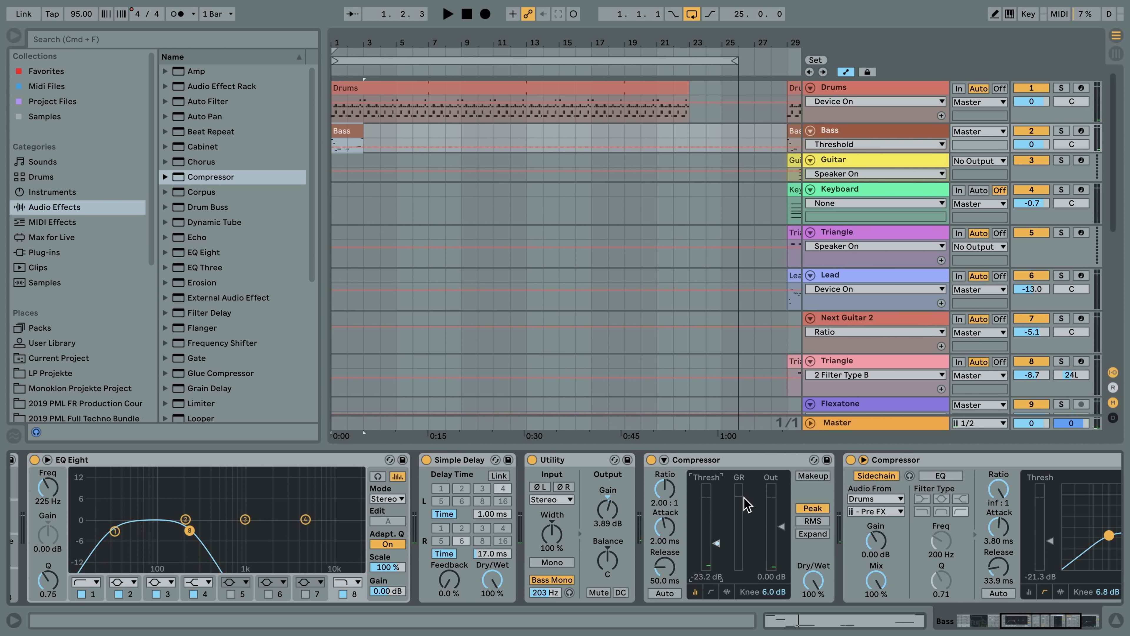
# Play back the compressed bass and extend the Bass clip to bar 23
pyautogui.press('space')
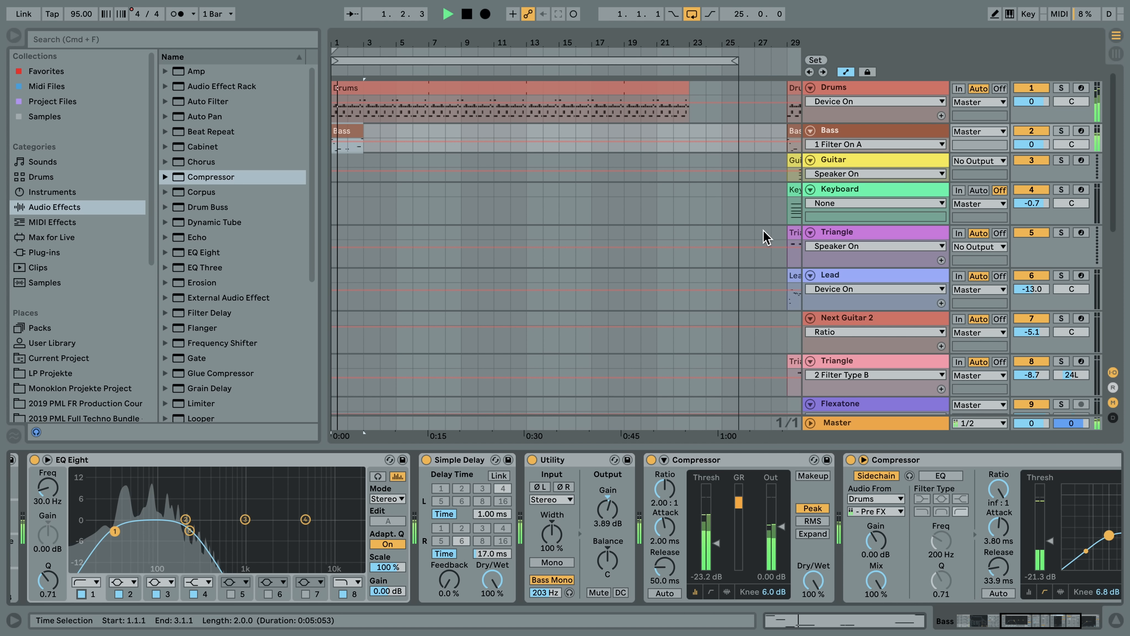
pyautogui.press('space')
pyautogui.moveTo(362, 136); pyautogui.dragTo(689, 134)
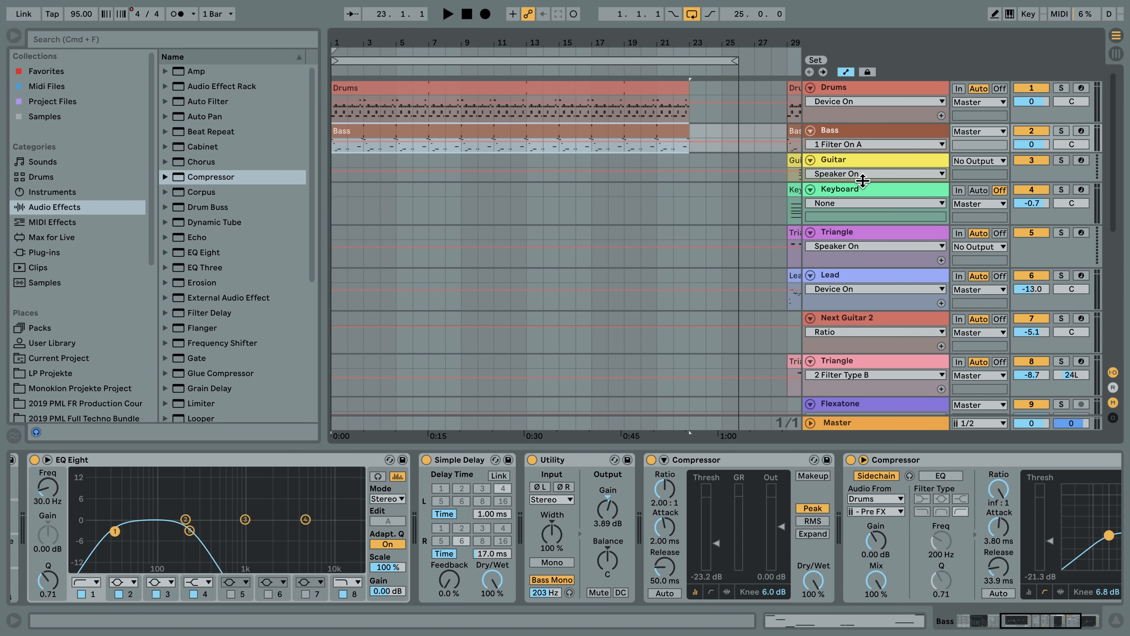
# Search the instruments for "old school" and load the Tension preset Old School Roads before the Compressor on the Keyboard track
pyautogui.click(855, 195)
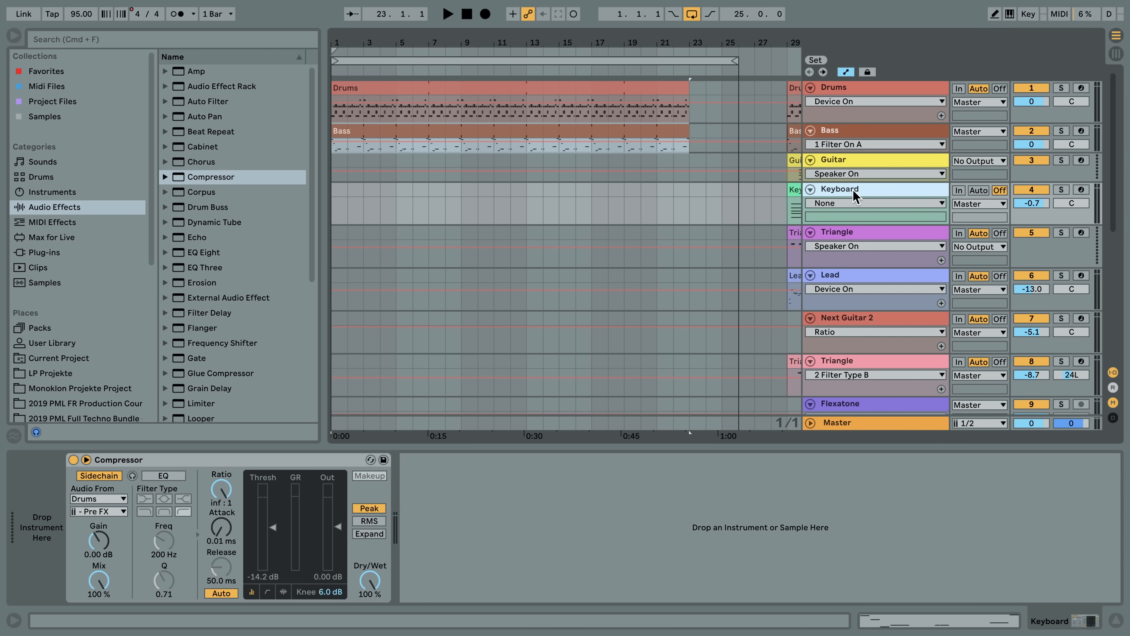
pyautogui.click(28, 192)
pyautogui.click(86, 43)
pyautogui.write('old school')
pyautogui.click(205, 115)
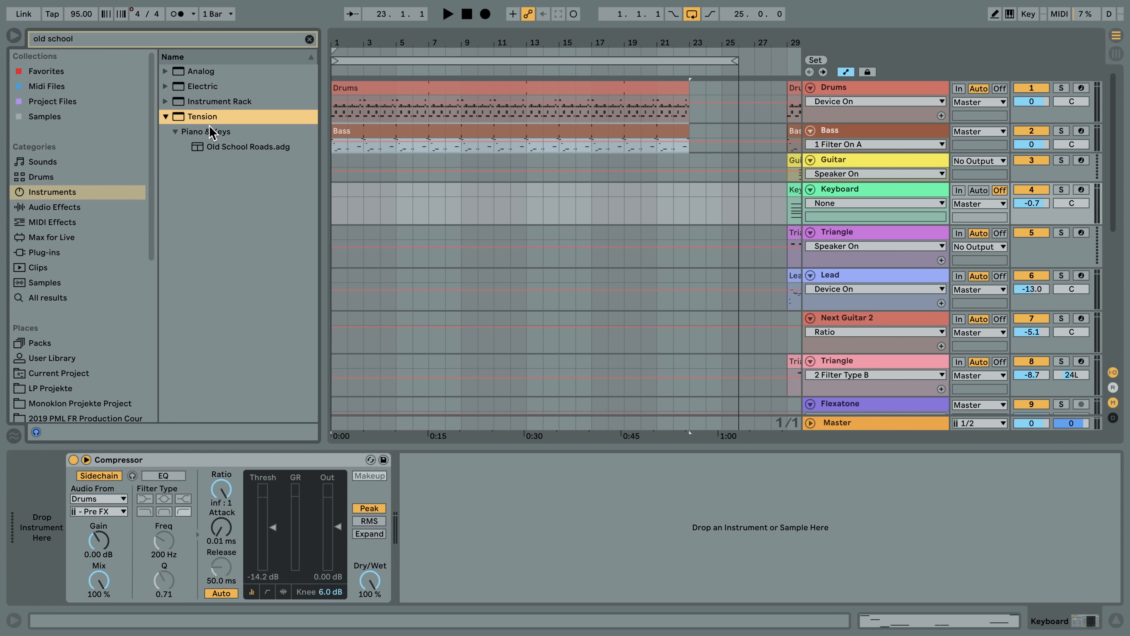
pyautogui.moveTo(246, 150); pyautogui.dragTo(65, 482)
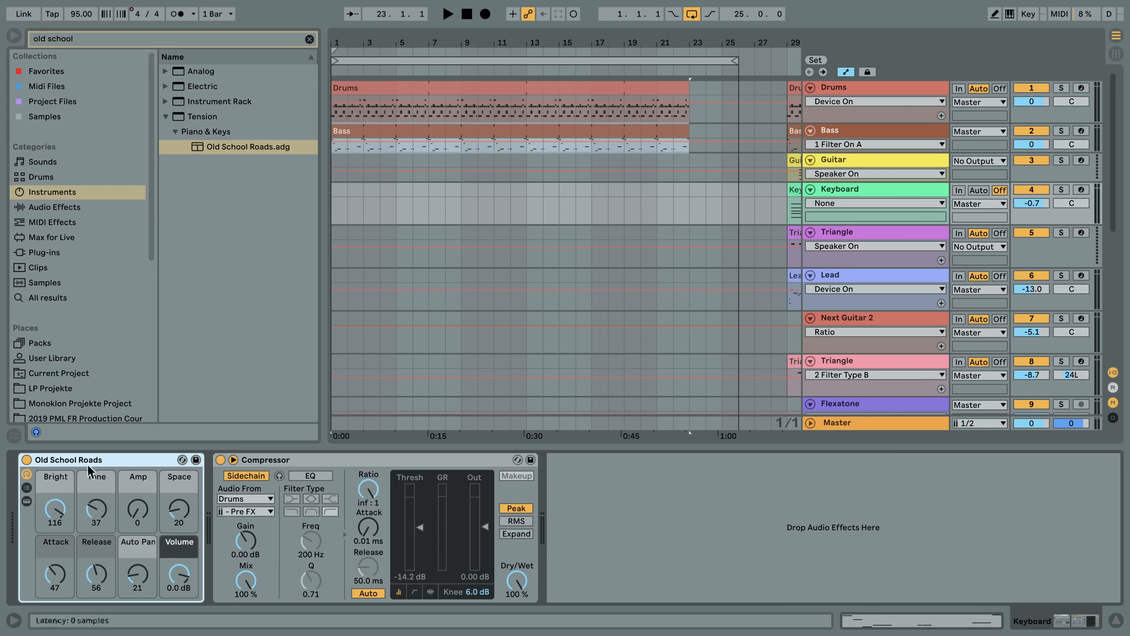
# Copy the Keyboard clip to bar 1 and open it to examine its first chord, from D4 to G5
pyautogui.moveTo(795, 190); pyautogui.dragTo(352, 190)
pyautogui.doubleClick(352, 191)
pyautogui.moveTo(209, 326); pyautogui.dragTo(220, 325)
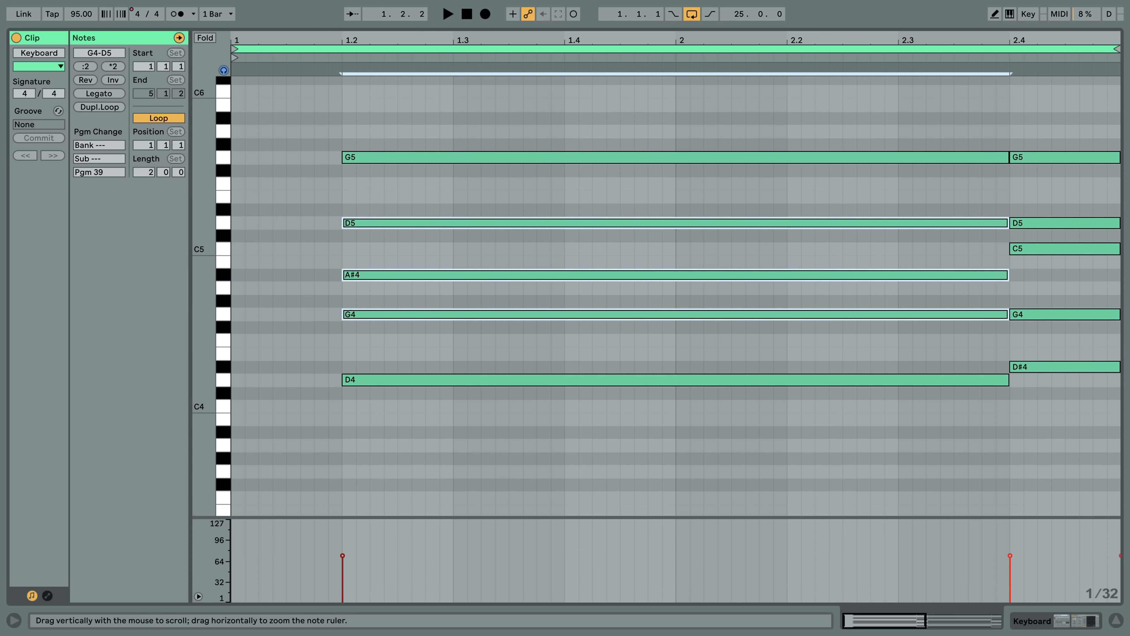
pyautogui.moveTo(380, 360); pyautogui.dragTo(410, 128)
pyautogui.moveTo(380, 475); pyautogui.dragTo(434, 97)
# Play back the keyboard part and extend its clip to bar 25
pyautogui.press('space')
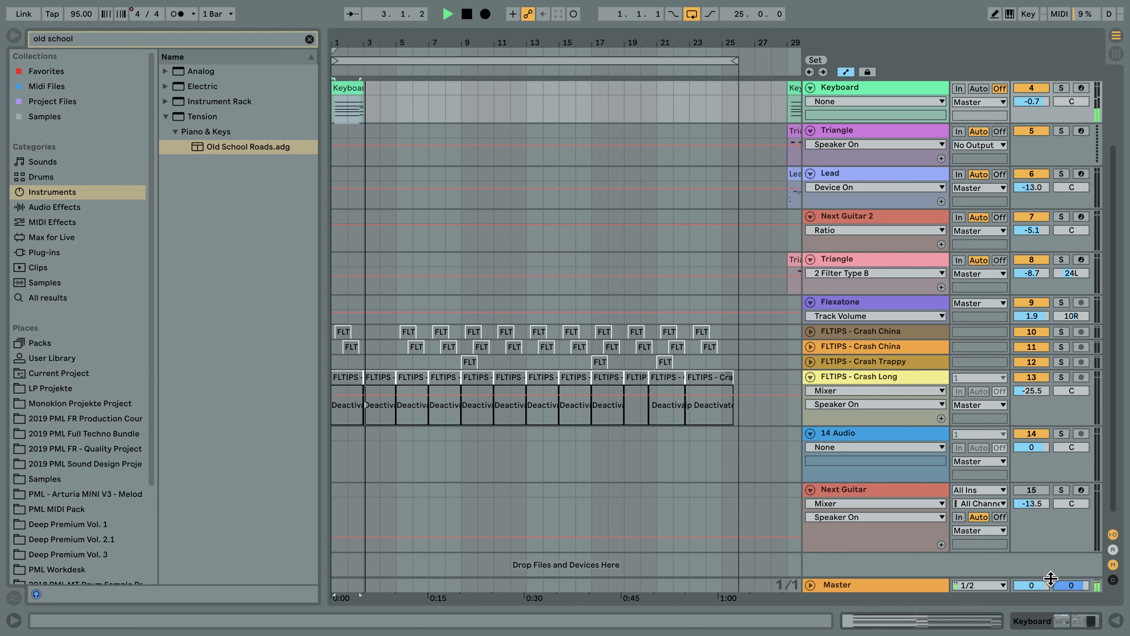
pyautogui.moveTo(366, 106); pyautogui.dragTo(718, 106)
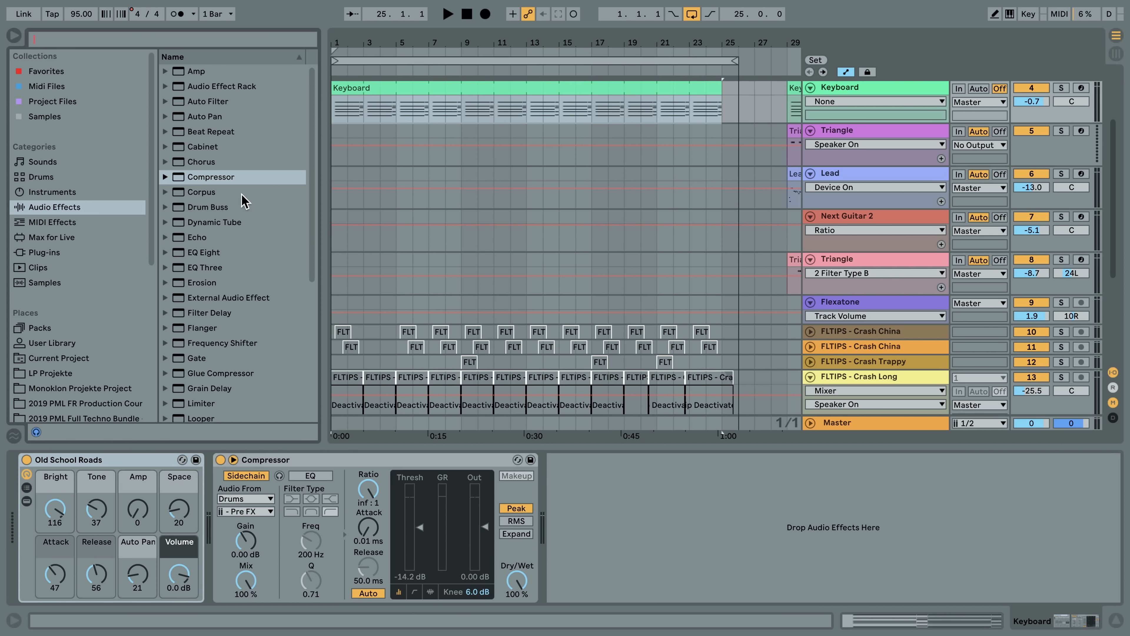
# Insert EQ Eight after Old School Roads with a low cut at 408 Hz and Q 0.63, checking it during playback
pyautogui.moveTo(212, 258); pyautogui.dragTo(398, 534)
pyautogui.press('space')
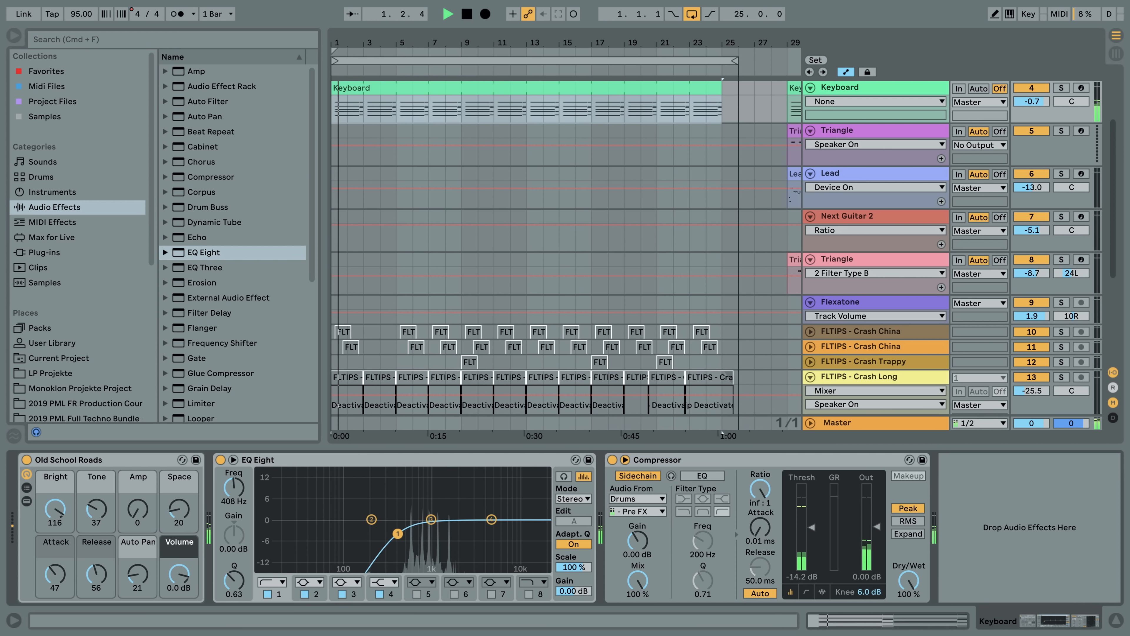
pyautogui.press('space')
pyautogui.press('space')
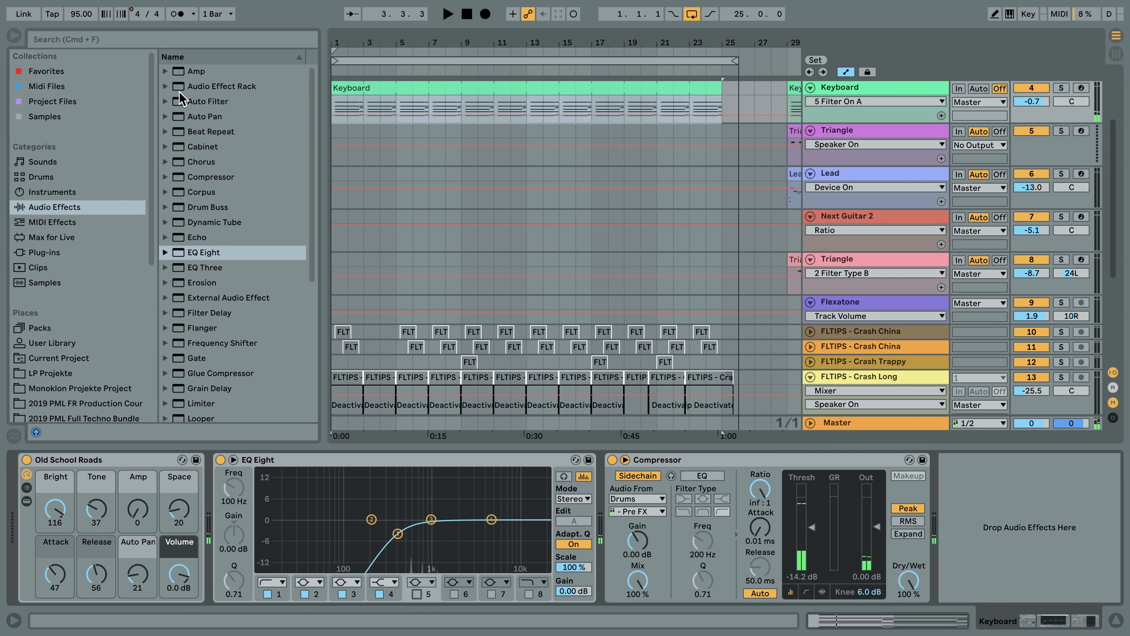
# Insert a Compressor between EQ Eight and the sidechain Compressor, with Makeup off and the threshold at -29.0 dB
pyautogui.moveTo(236, 181); pyautogui.dragTo(604, 514)
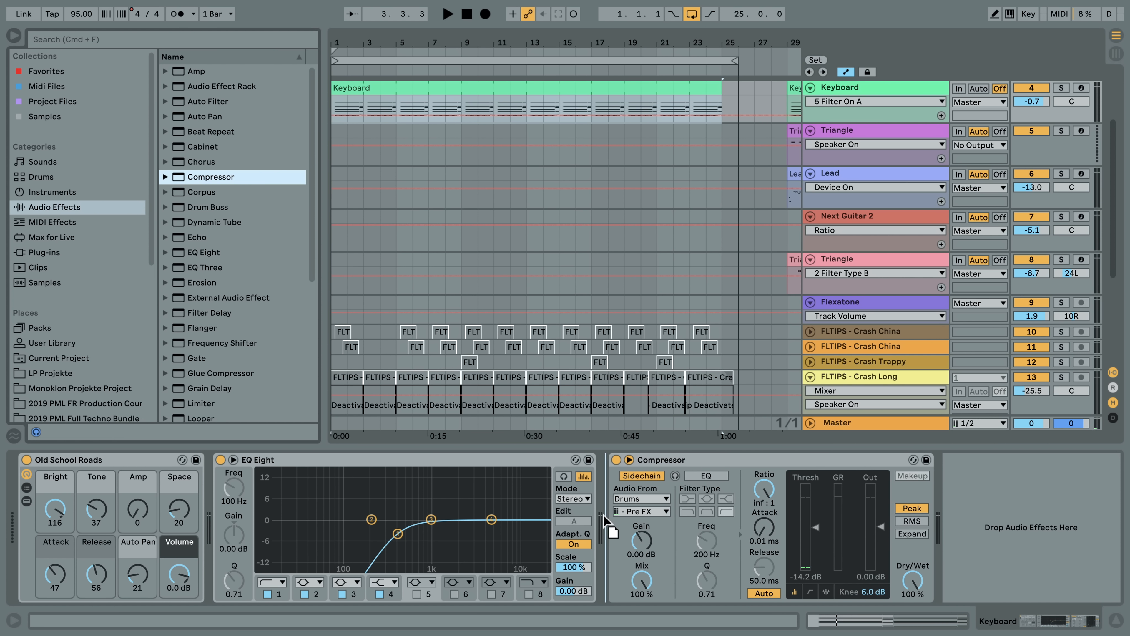
pyautogui.moveTo(675, 507); pyautogui.dragTo(732, 488)
pyautogui.click(774, 476)
pyautogui.press('space')
pyautogui.moveTo(678, 533); pyautogui.dragTo(678, 548)
pyautogui.press('space')
pyautogui.press('space')
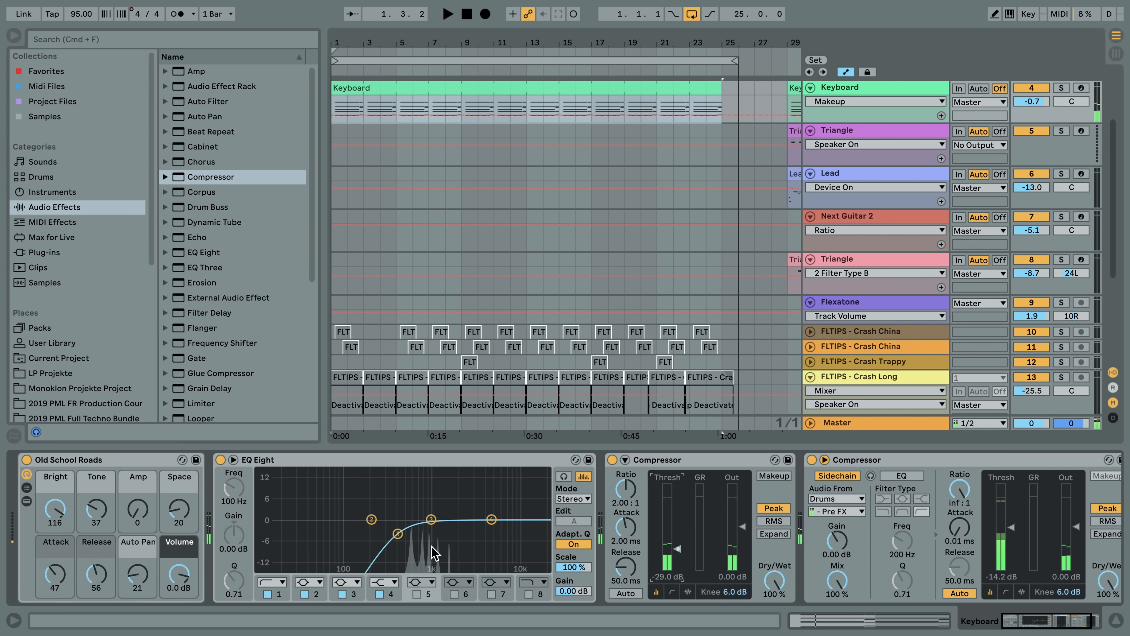
# Raise the keyboard EQ Eight's low-cut frequency to 612 Hz and listen to the result
pyautogui.moveTo(400, 533); pyautogui.dragTo(412, 534)
pyautogui.press('space')
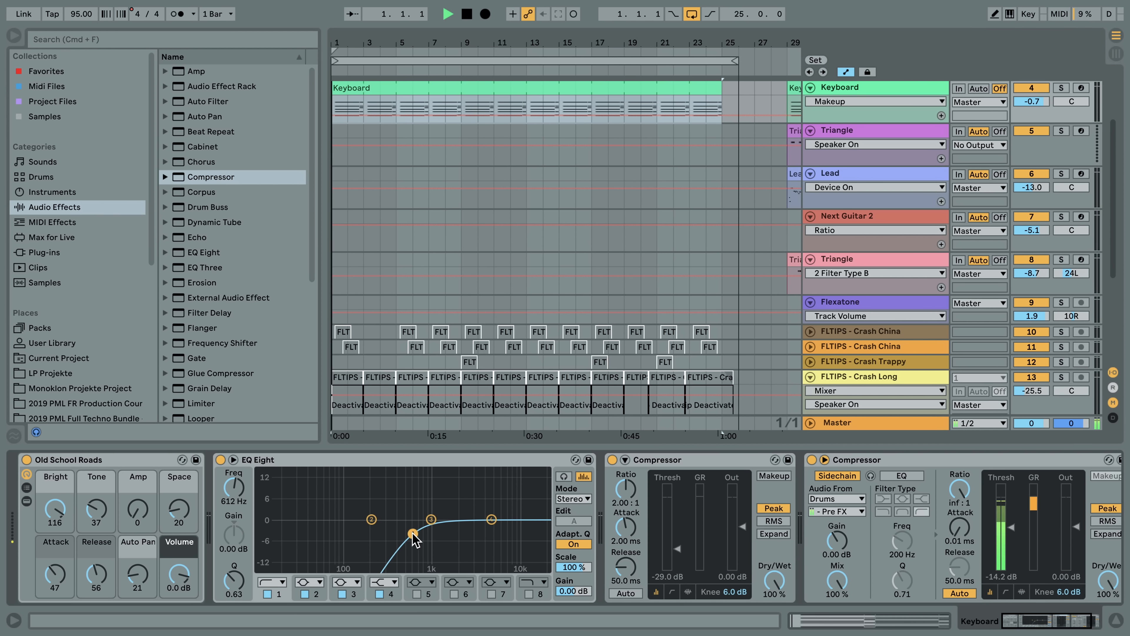
pyautogui.press('space')
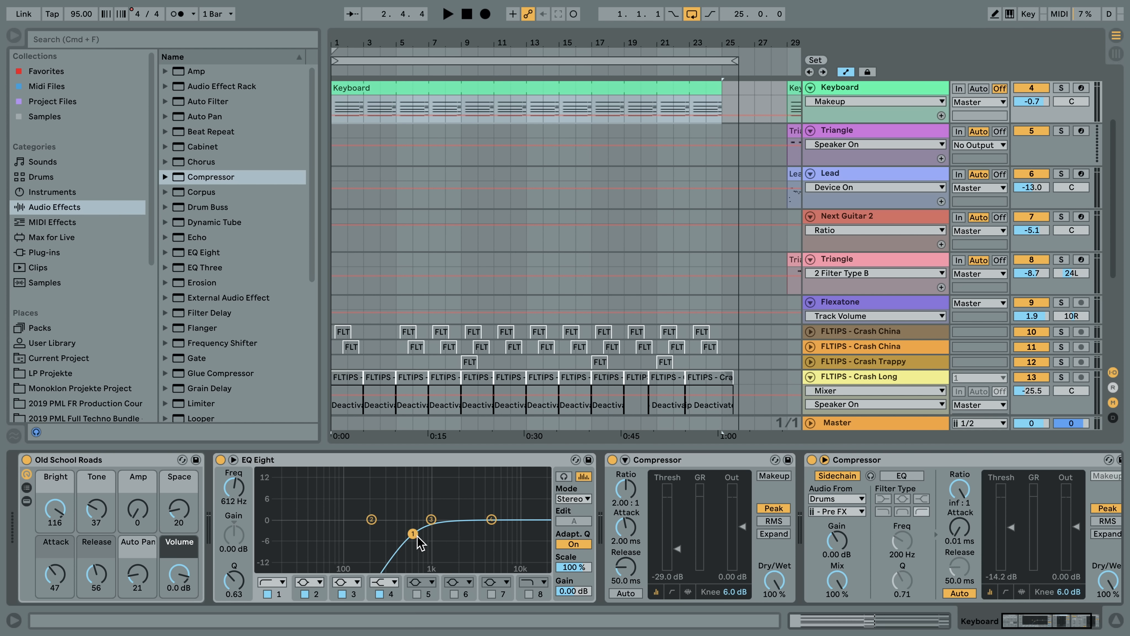
# Examine the Keyboard clip's chord notes during playback and return to the Keyboard track's device chain
pyautogui.doubleClick(408, 89)
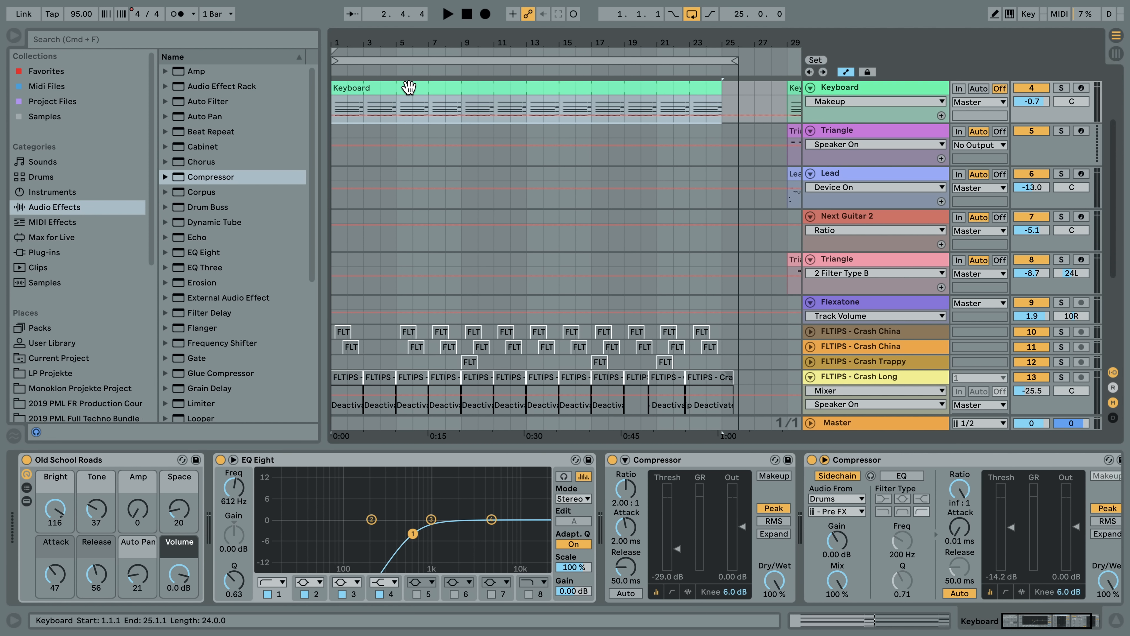
pyautogui.press('space')
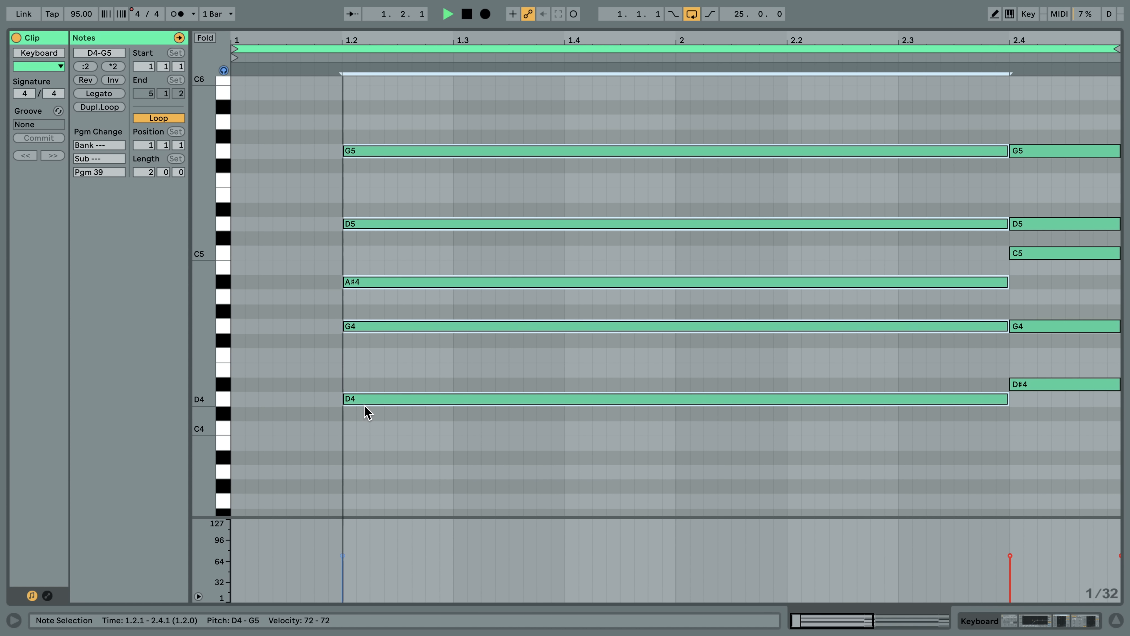
pyautogui.click(369, 408)
pyautogui.click(1116, 620)
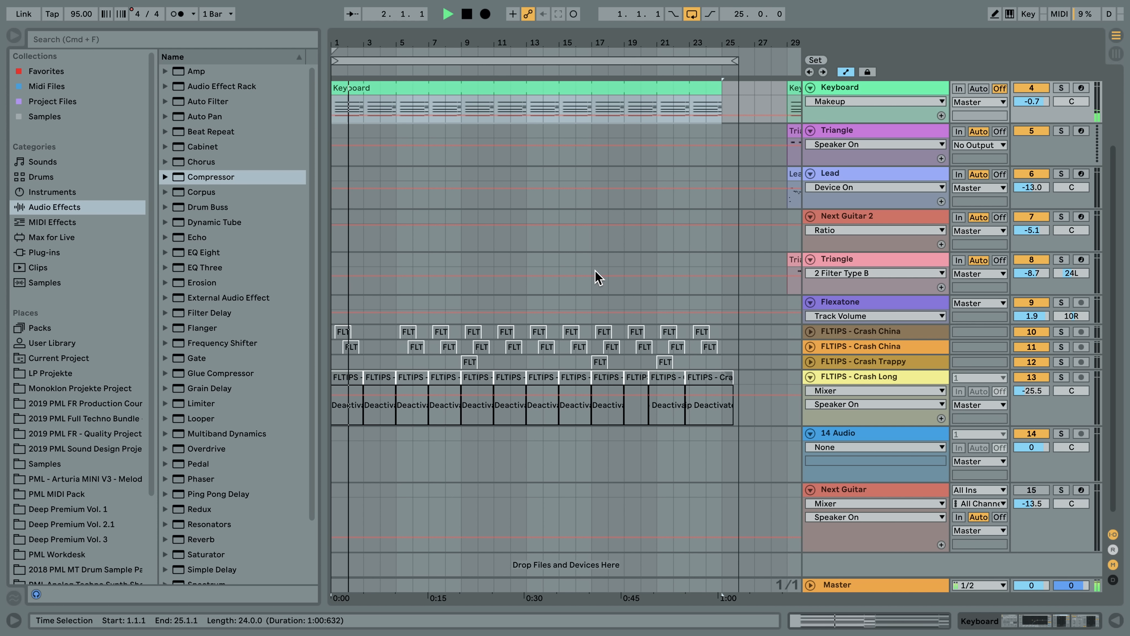
pyautogui.scroll(1, 842, 95)
pyautogui.doubleClick(849, 104)
pyautogui.scroll(3, 752, 273)
pyautogui.press('space')
pyautogui.click(860, 191)
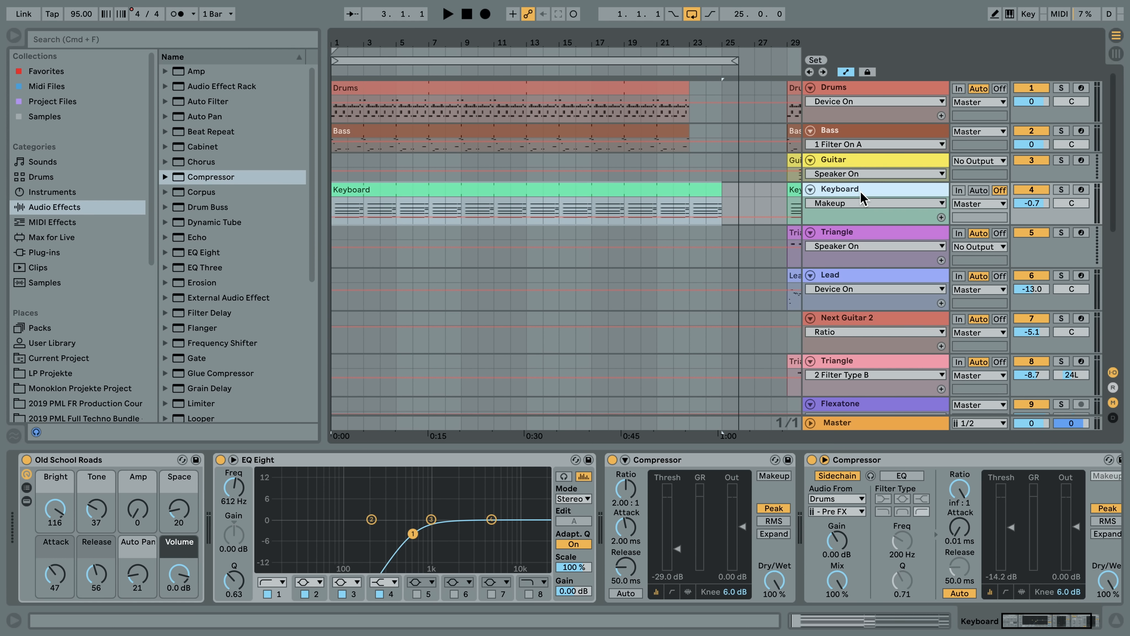
# Search the instruments for "electric n" and load the Tension preset Electric Nylon Guitar on the Guitar track
pyautogui.click(850, 165)
pyautogui.click(47, 189)
pyautogui.click(80, 40)
pyautogui.write('electri')
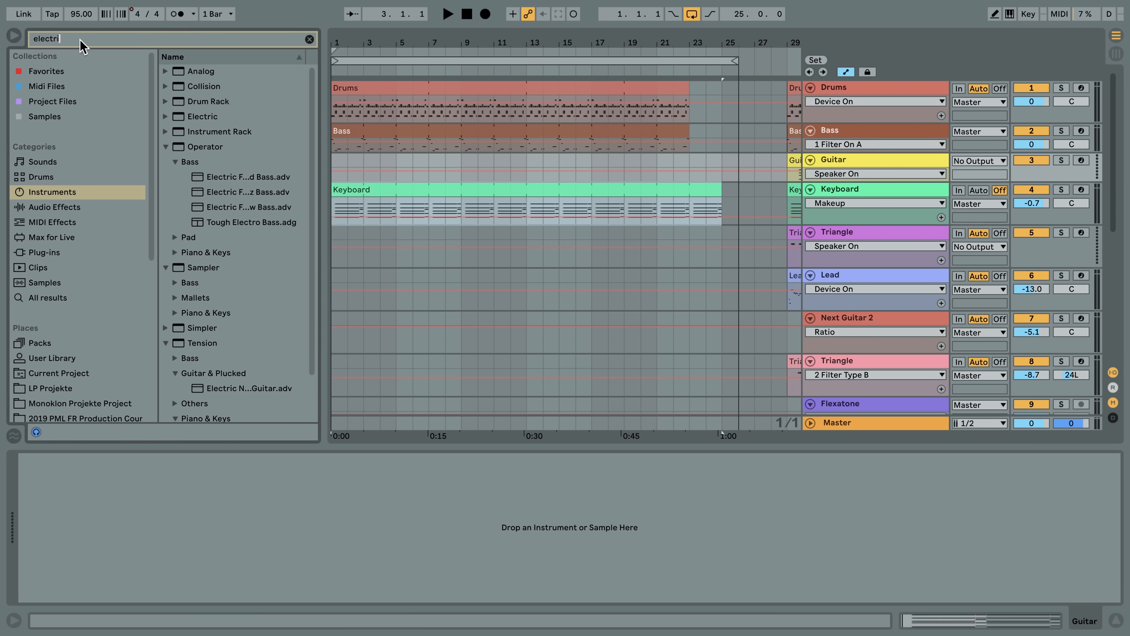
pyautogui.write('c n')
pyautogui.click(254, 164)
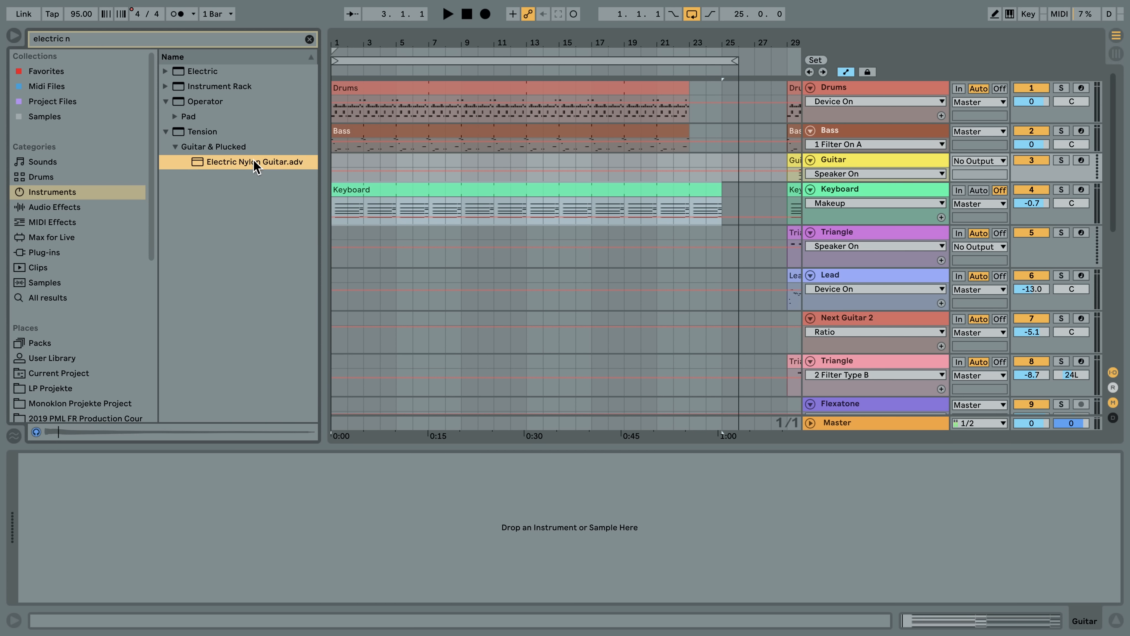
pyautogui.moveTo(138, 606); pyautogui.dragTo(46, 552)
# Copy the Guitar clip to bar 1, and review its D3 to D4 chord during playback
pyautogui.moveTo(795, 161); pyautogui.dragTo(347, 163)
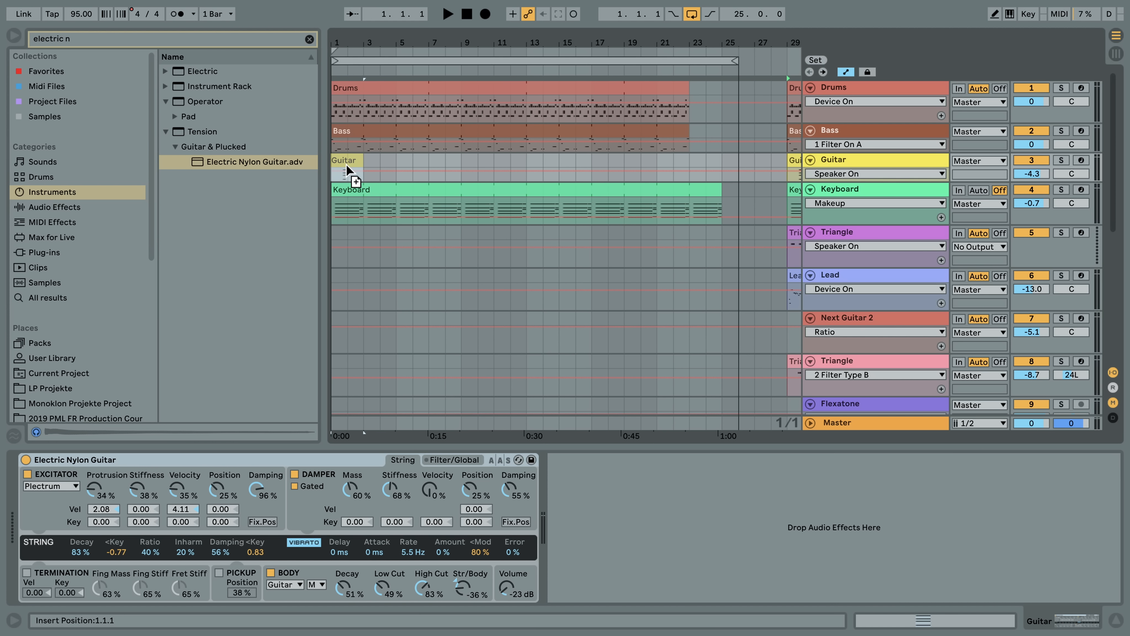
pyautogui.doubleClick(352, 163)
pyautogui.click(494, 201)
pyautogui.press('space')
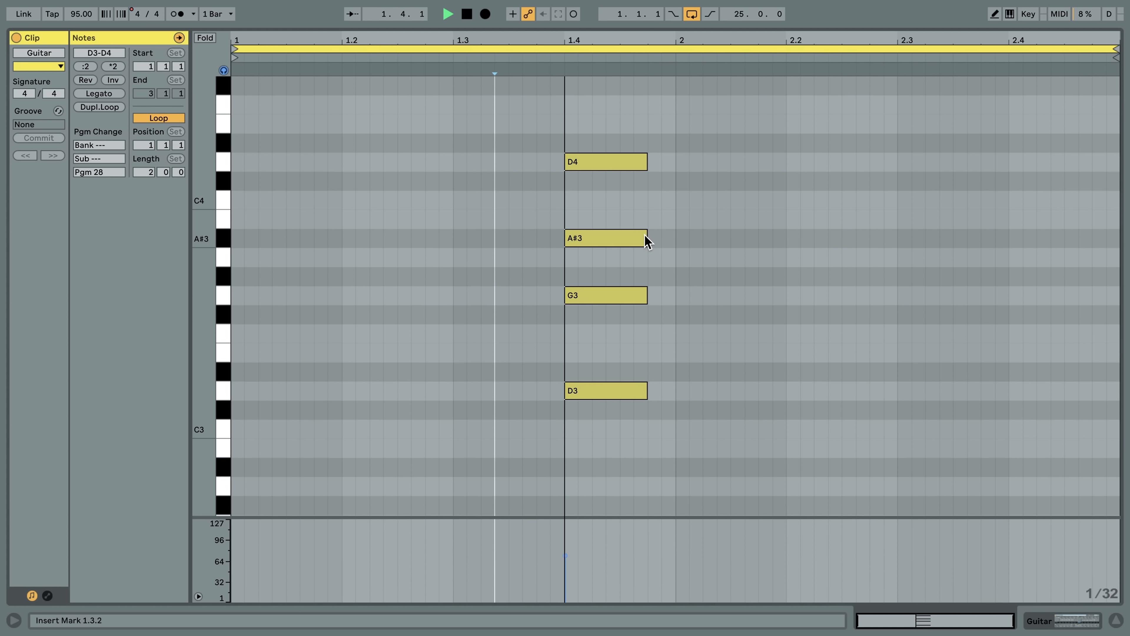
pyautogui.click(1083, 619)
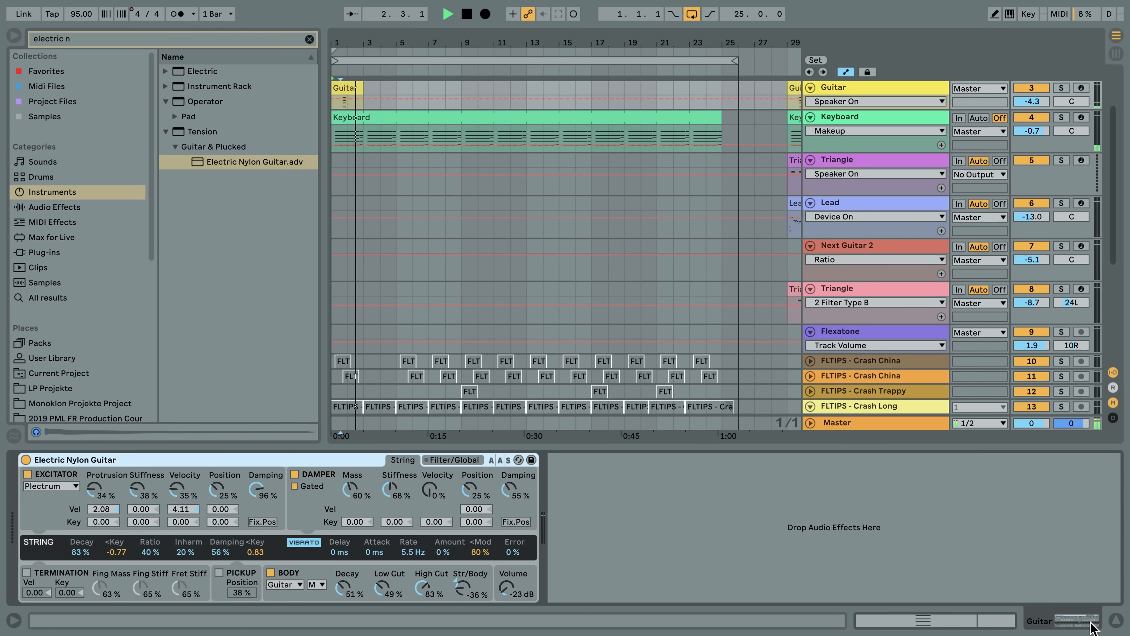
pyautogui.press('space')
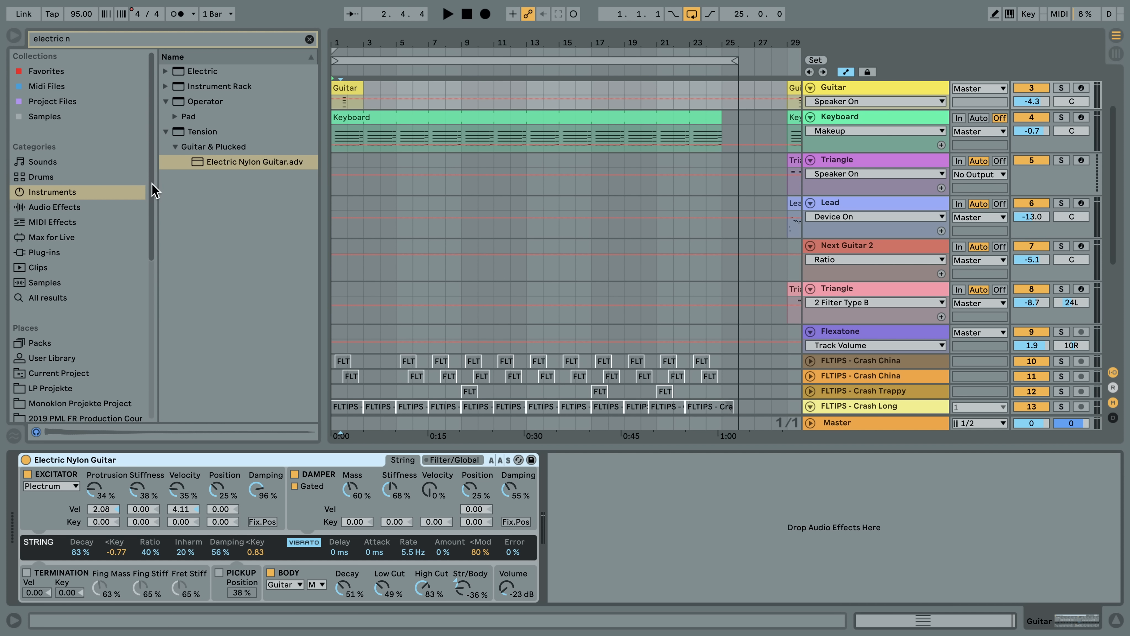
# Search the audio effects for "ping" and add Ping Pong Delay after Electric Nylon Guitar
pyautogui.click(89, 207)
pyautogui.click(266, 41)
pyautogui.write('ping')
pyautogui.moveTo(215, 107); pyautogui.dragTo(581, 530)
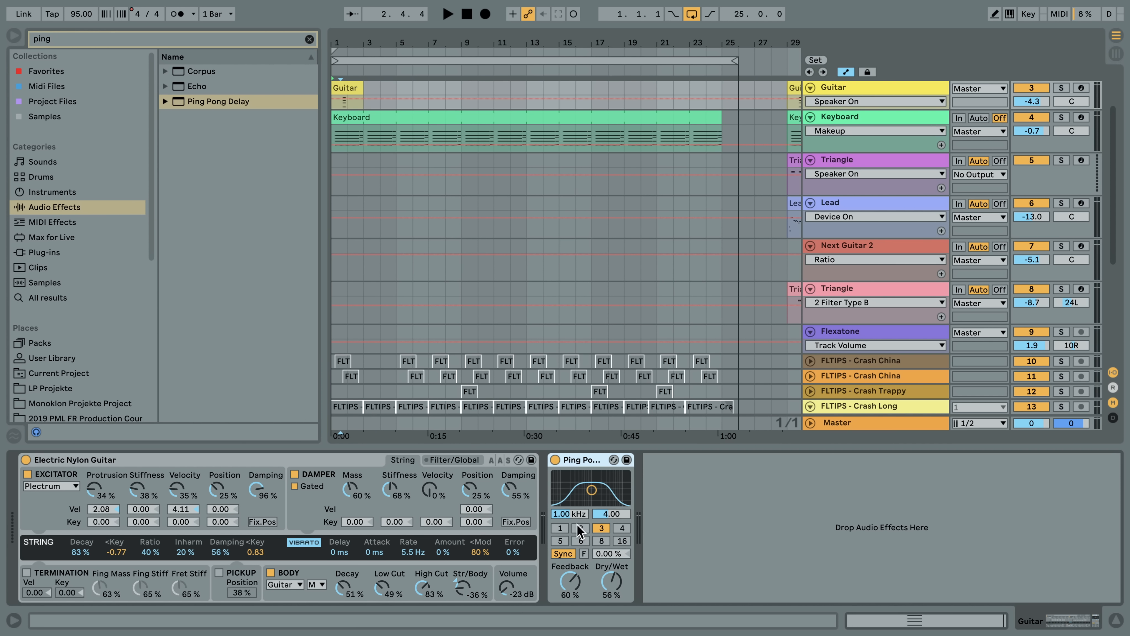
# Set Ping Pong Delay to beat division 2, feedback 34%, dry/wet 27%, and its filter to about 2.12 kHz with width 1.27
pyautogui.click(602, 531)
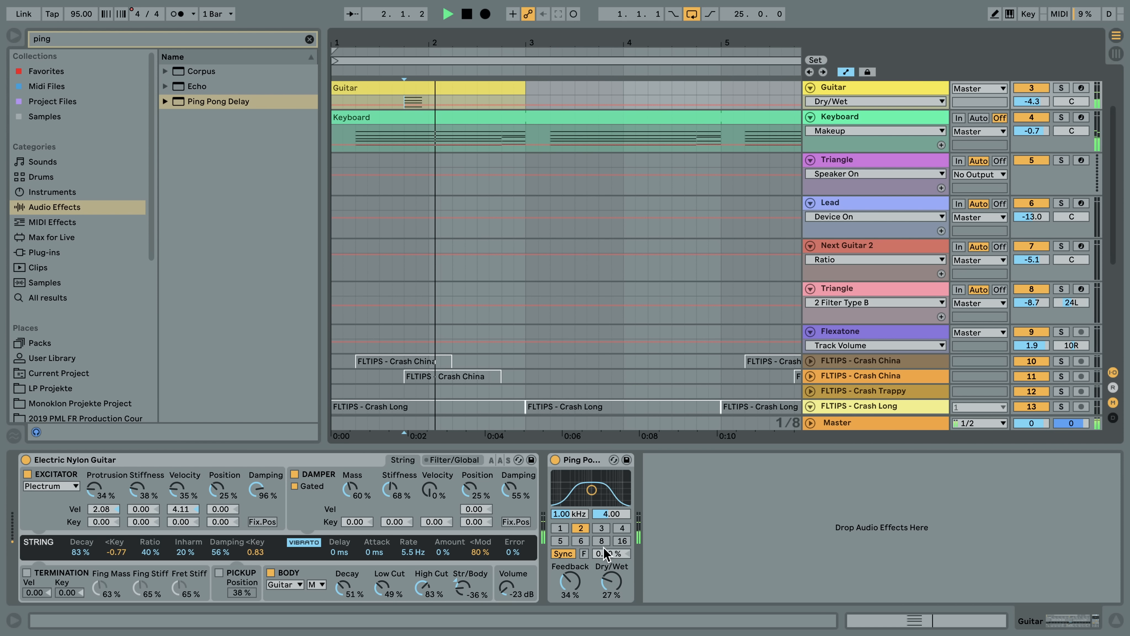
pyautogui.press('space')
pyautogui.moveTo(592, 490); pyautogui.dragTo(602, 497)
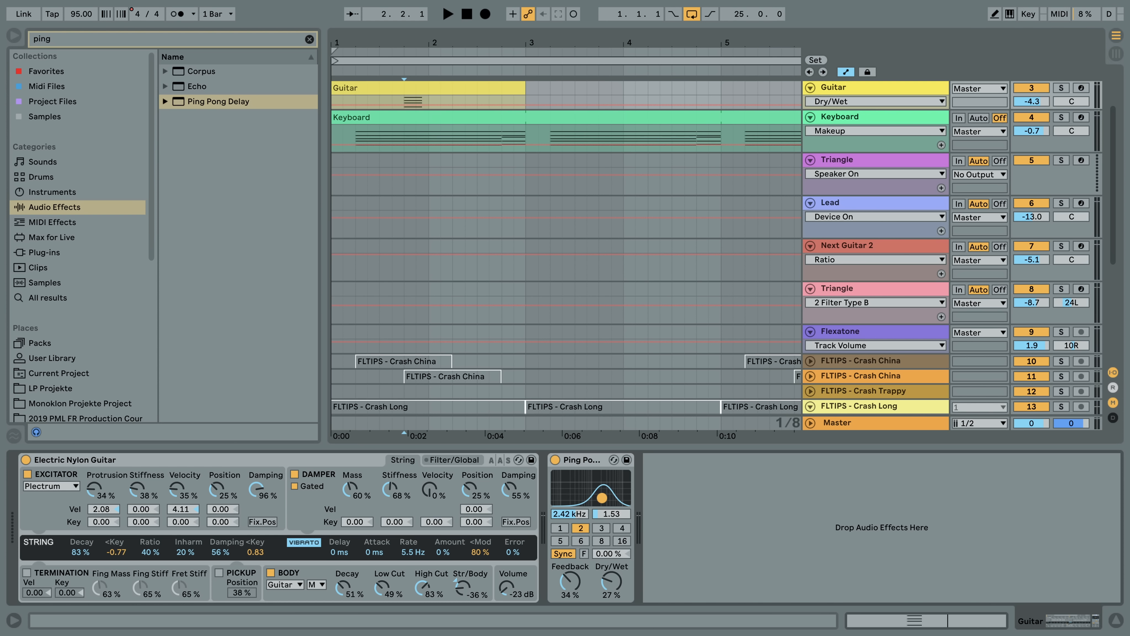
# Add EQ Eight after Ping Pong Delay on the Guitar track and set its band 1 low cut to about 742 Hz with Q 0.61
pyautogui.click(309, 39)
pyautogui.moveTo(221, 253); pyautogui.dragTo(744, 478)
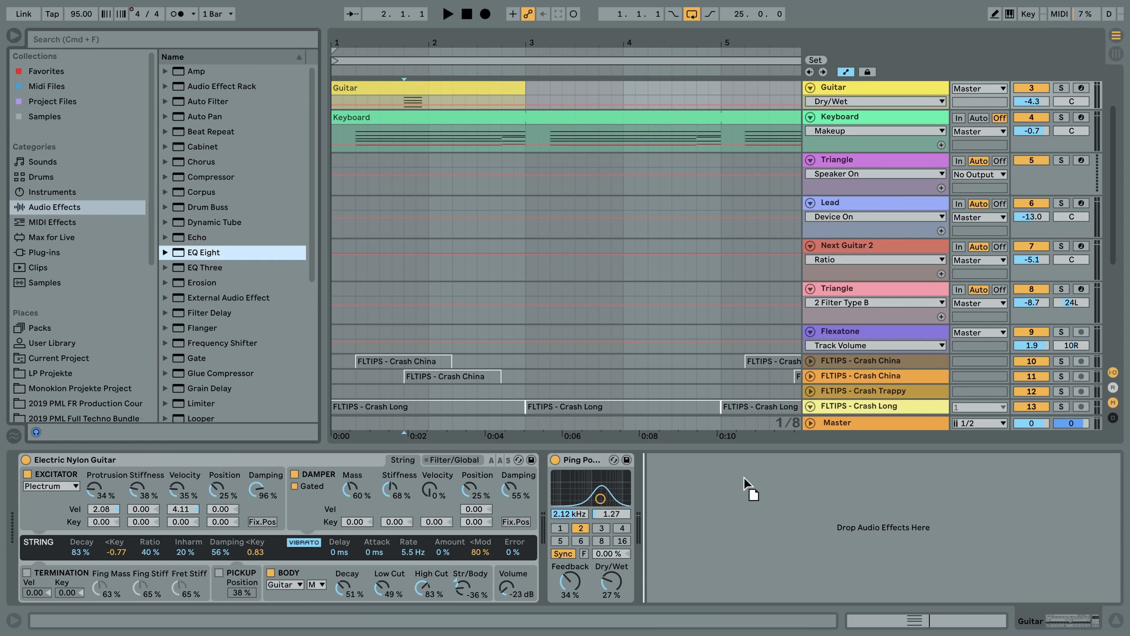
pyautogui.moveTo(640, 540); pyautogui.dragTo(641, 543)
pyautogui.moveTo(731, 532); pyautogui.dragTo(849, 534)
pyautogui.press('space')
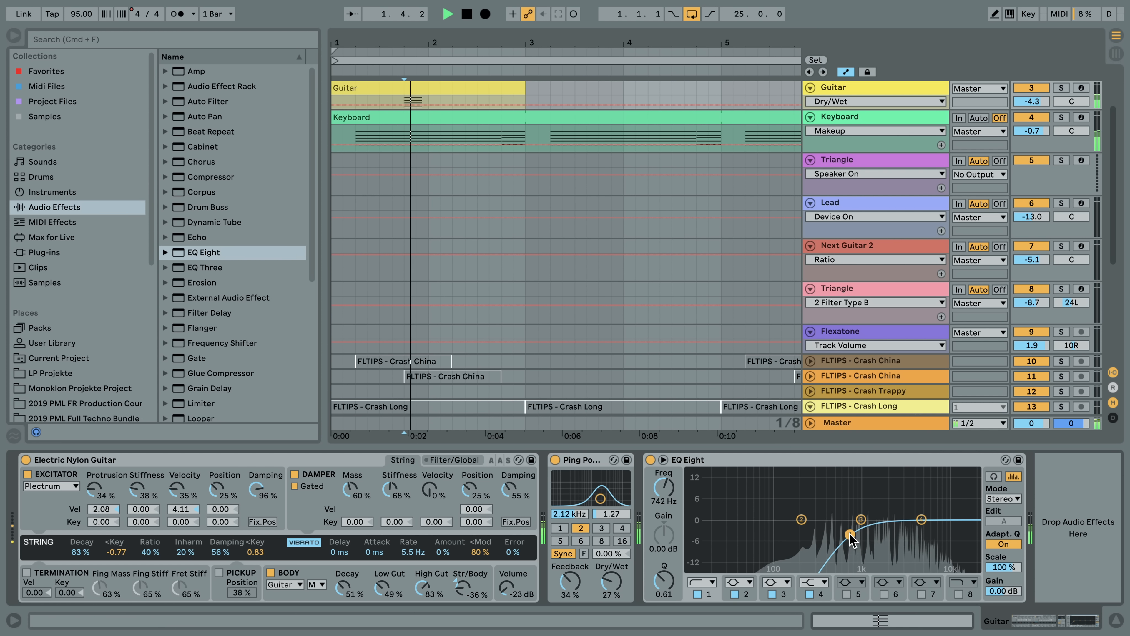
pyautogui.press('space')
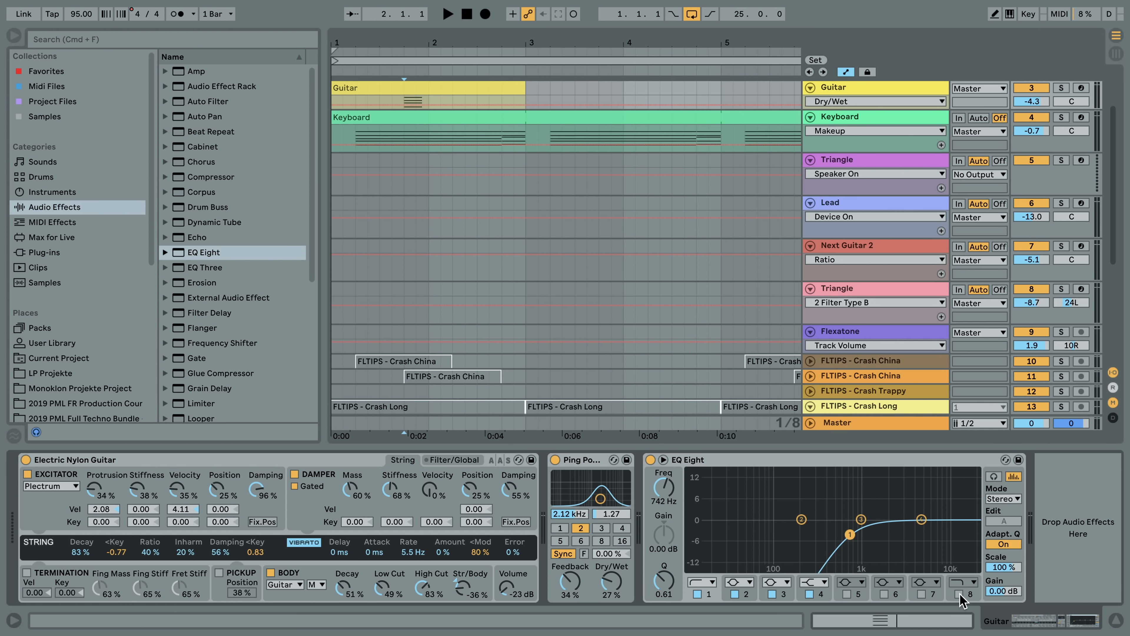
# Enable EQ Eight's band 8 high cut at about 7.26 kHz with Q 0.38, and solo the Guitar track during playback
pyautogui.click(959, 594)
pyautogui.press('space')
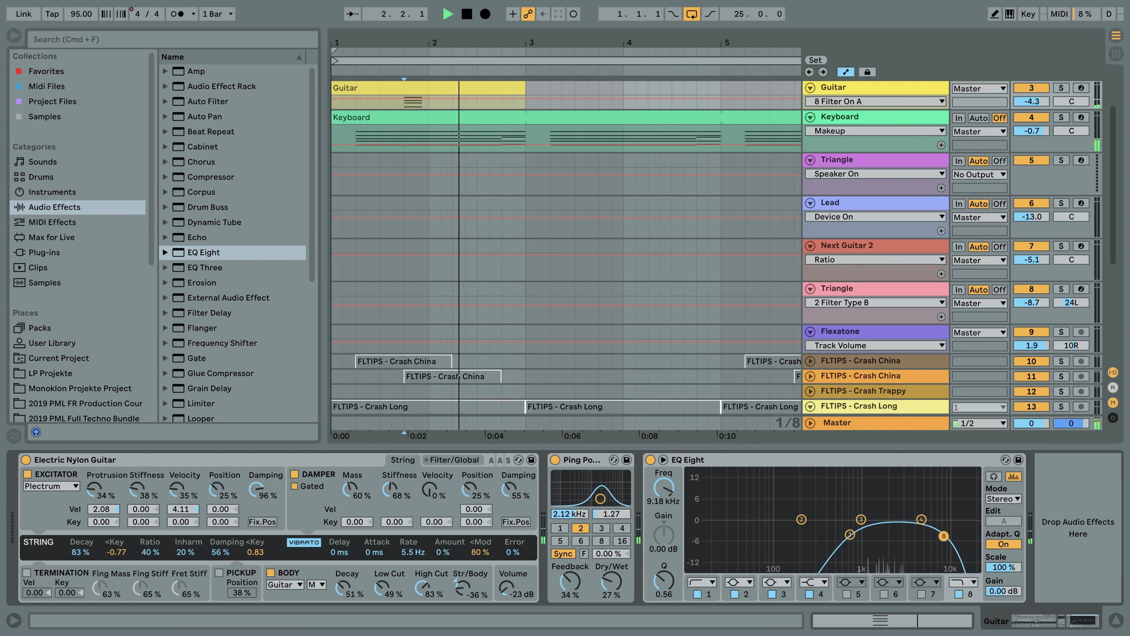
pyautogui.click(1061, 88)
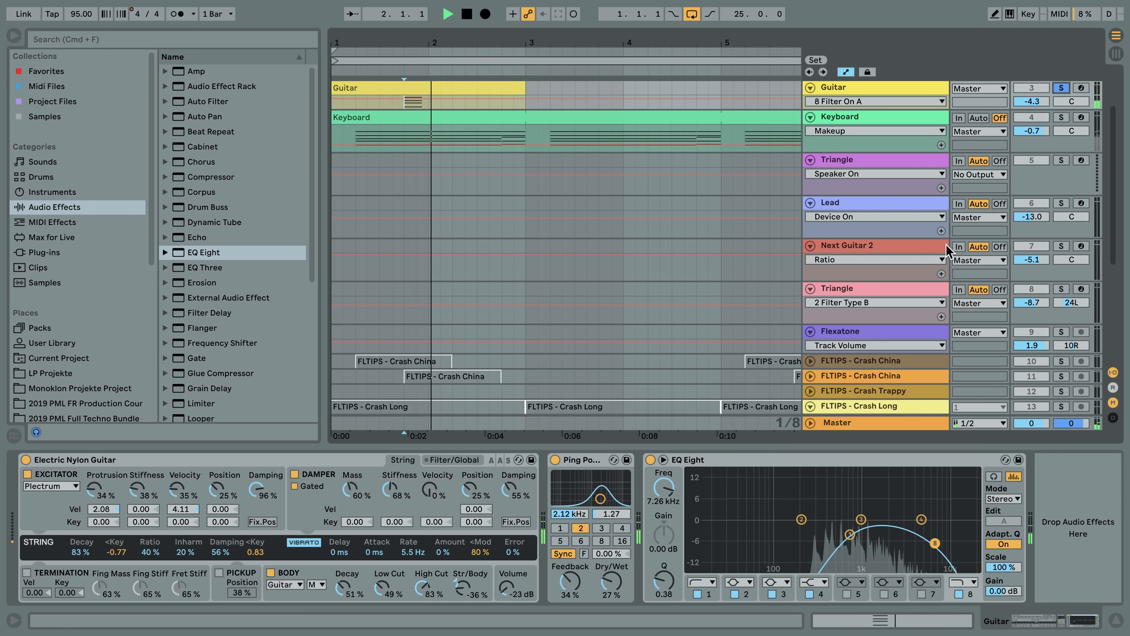
pyautogui.press('space')
# Add Reverb after EQ Eight with decay time 3.62 s and dry/wet 36%, and audition it
pyautogui.scroll(-5, 249, 392)
pyautogui.moveTo(205, 308); pyautogui.dragTo(1065, 590)
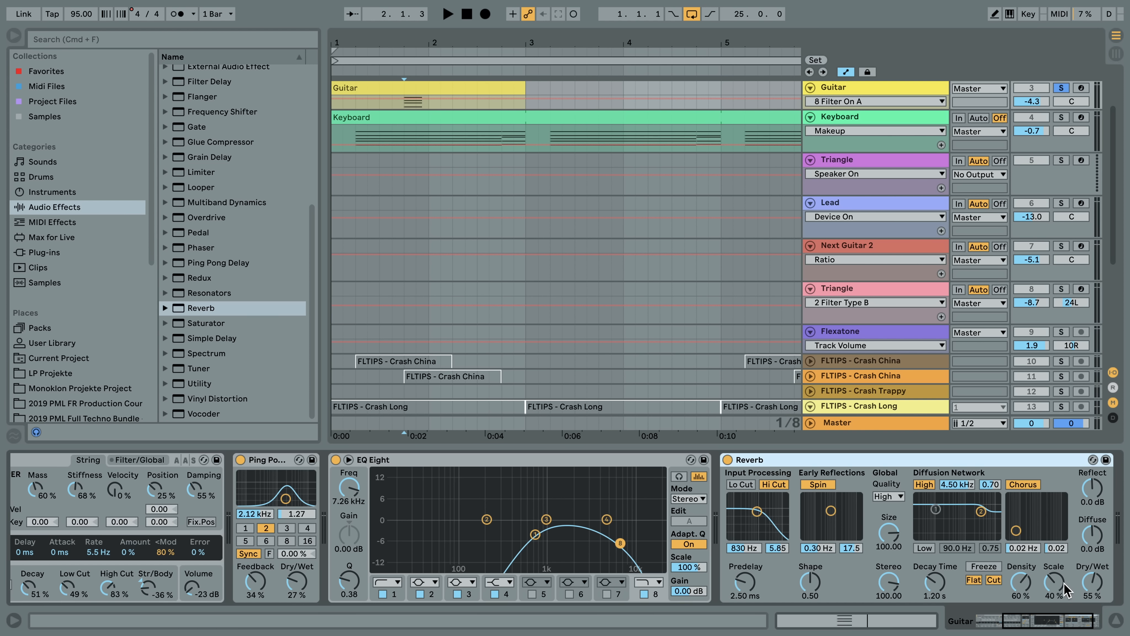
pyautogui.moveTo(934, 582); pyautogui.dragTo(935, 552)
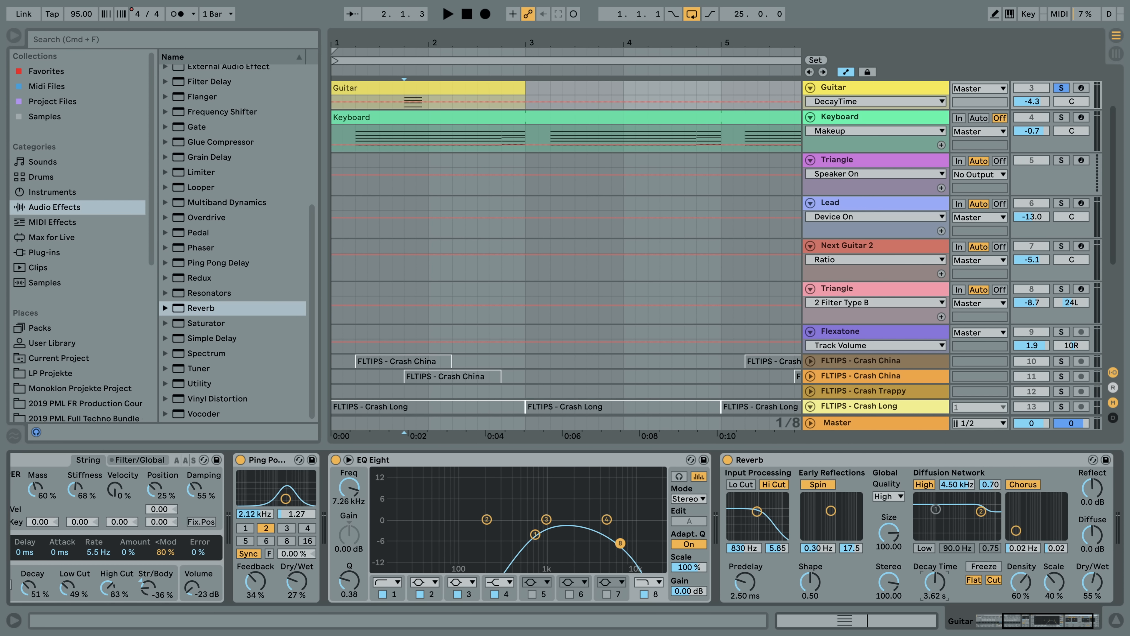
pyautogui.moveTo(1092, 574); pyautogui.dragTo(1092, 588)
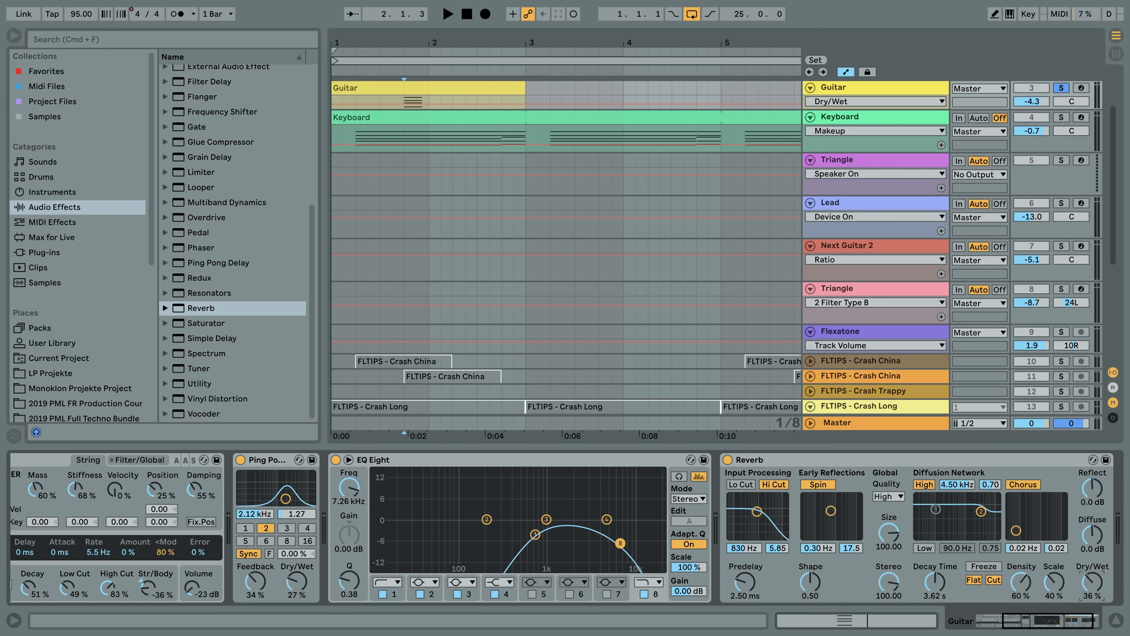
pyautogui.press('space')
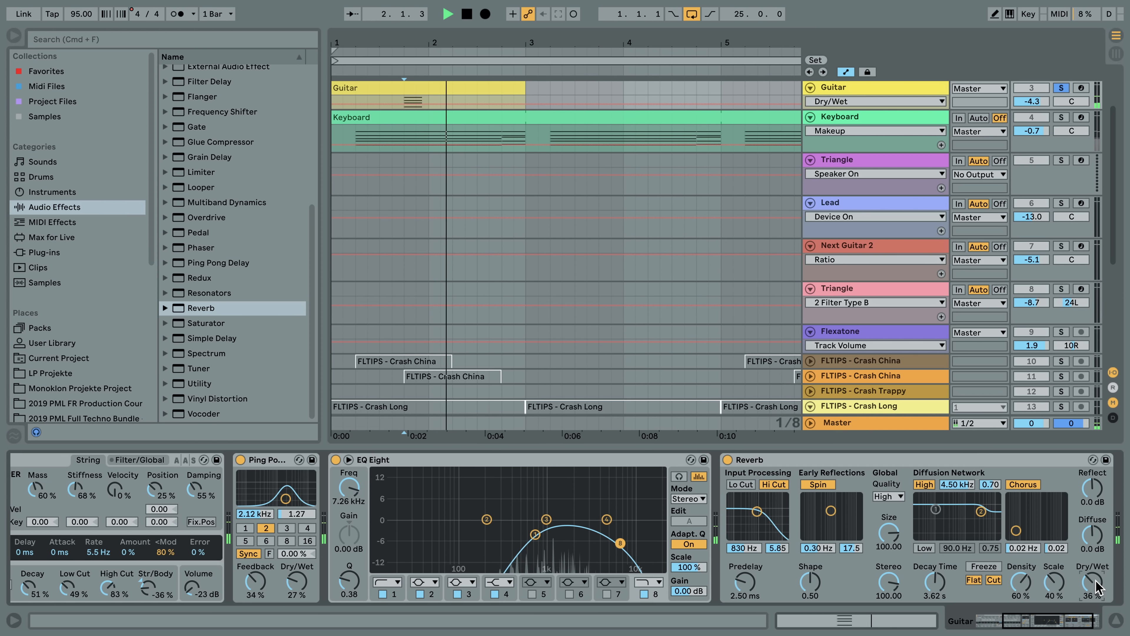
pyautogui.press('space')
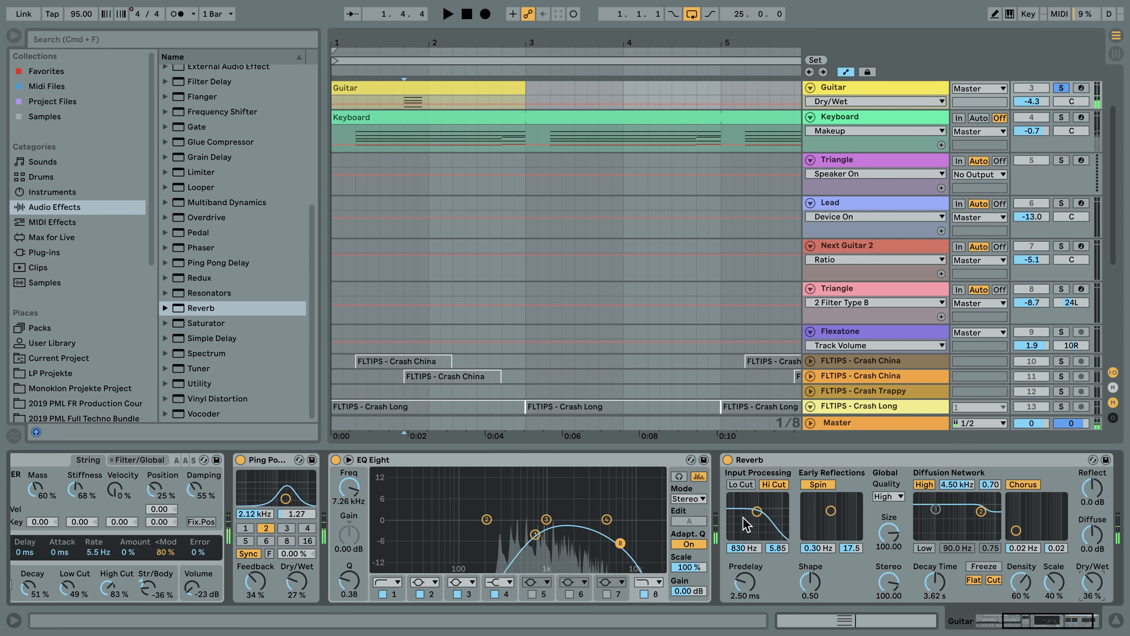
# Enable the Reverb's input low cut and set the input filter to about 3.95 kHz with width 1.92 during playback
pyautogui.click(742, 485)
pyautogui.press('space')
pyautogui.moveTo(757, 511); pyautogui.dragTo(771, 525)
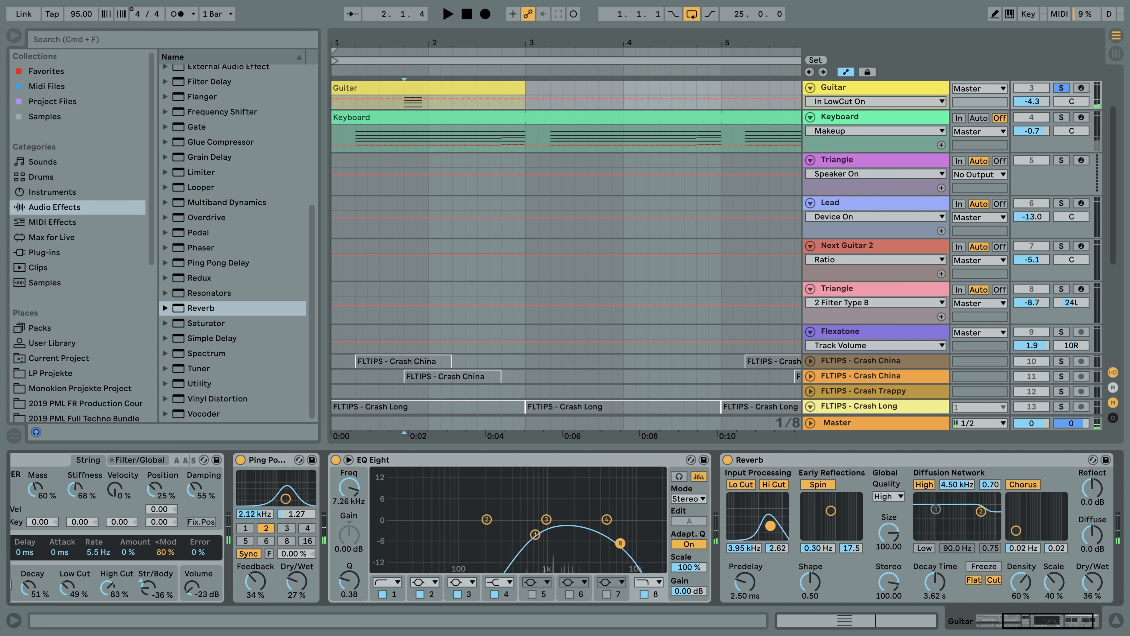
pyautogui.press('space')
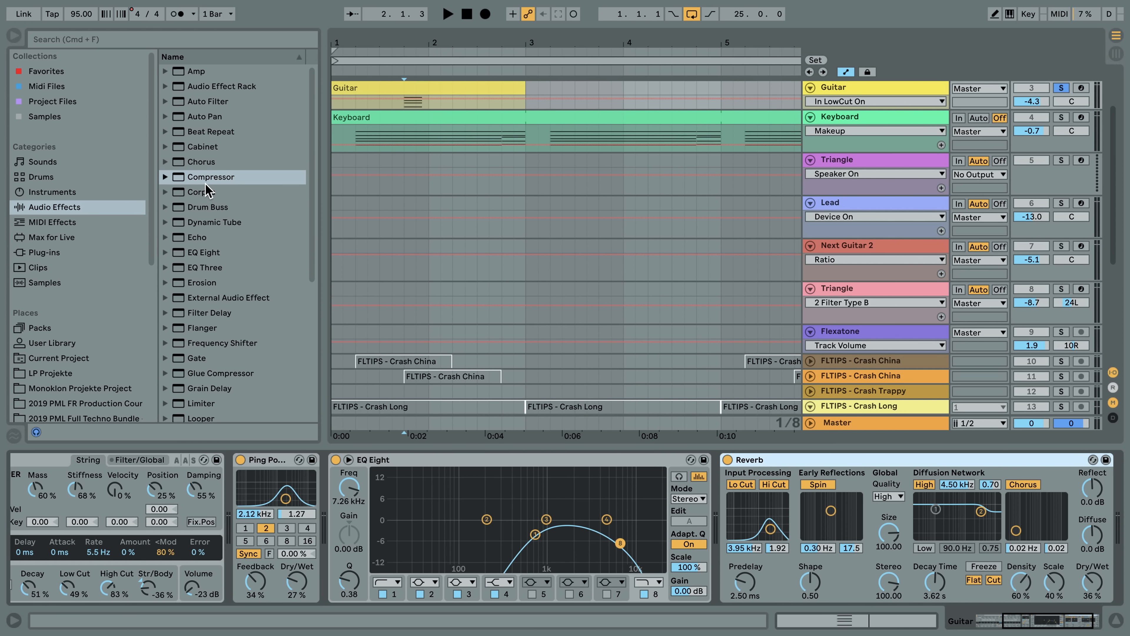
# Insert a Compressor between Ping Pong Delay and EQ Eight with threshold -23.2 dB and ratio 4.34:1
pyautogui.moveTo(206, 185)
pyautogui.mouseDown()
pyautogui.moveTo(285, 572)
pyautogui.moveTo(317, 545)
pyautogui.mouseUp()
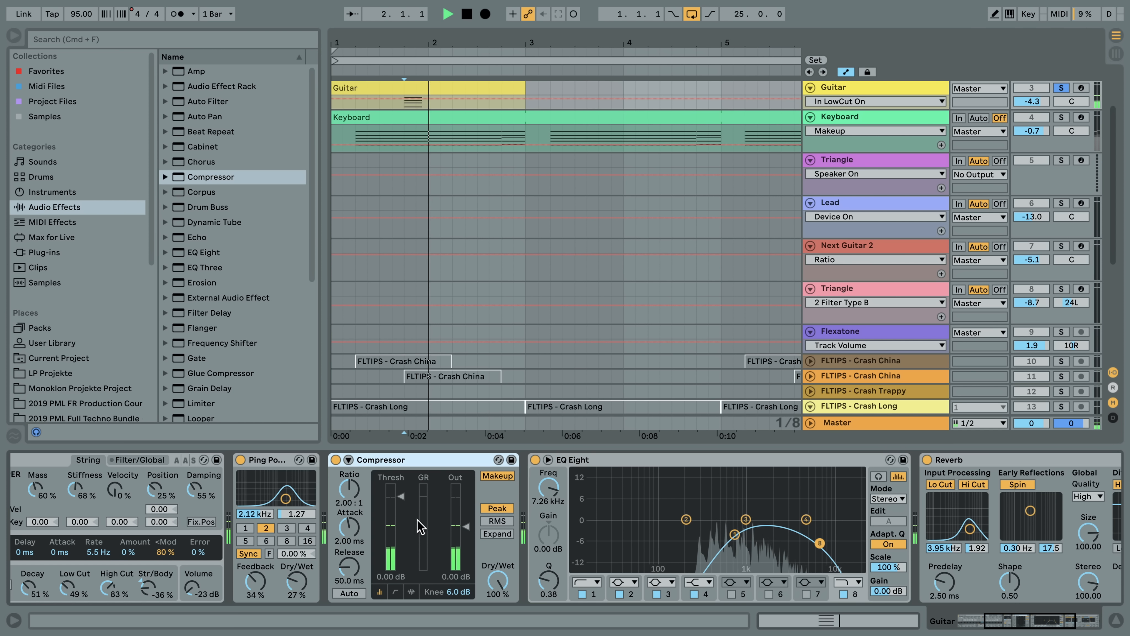
pyautogui.press('space')
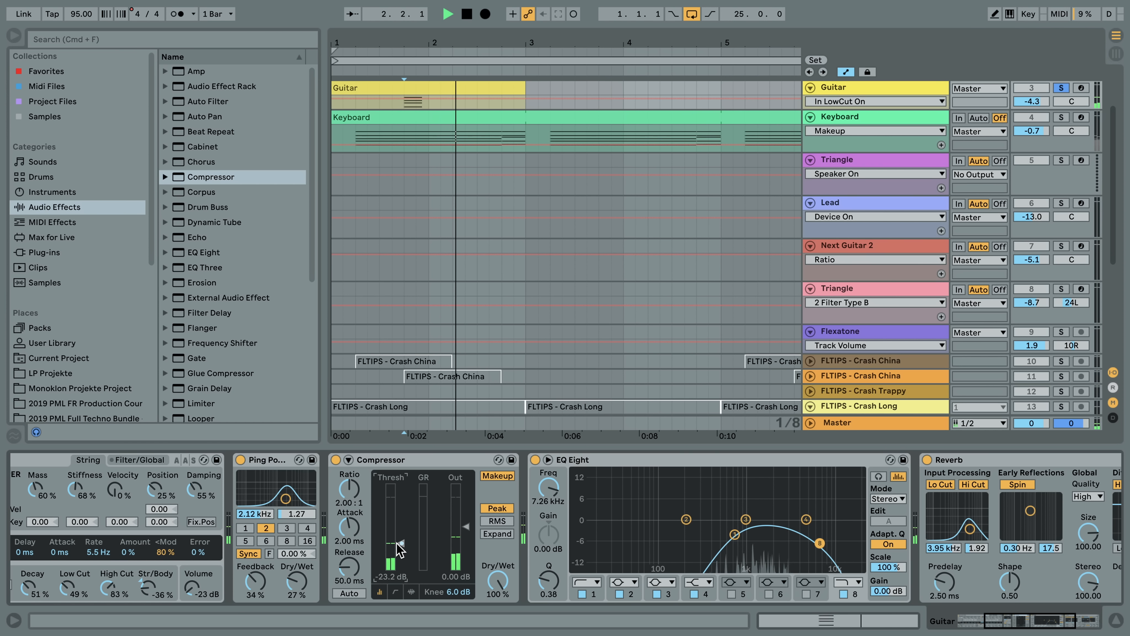
pyautogui.moveTo(351, 499); pyautogui.dragTo(352, 472)
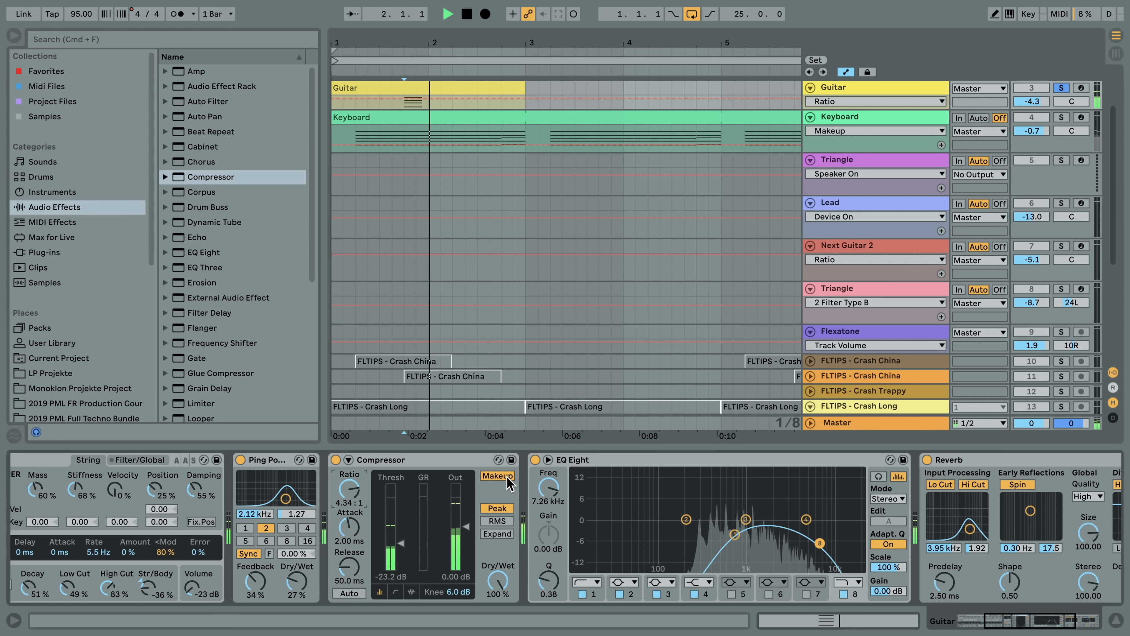
# Automate Electric Nylon Guitar's Fine Tune down to -0.50 from 1.4.2 to 1.4.3 and play the chord back
pyautogui.click(961, 616)
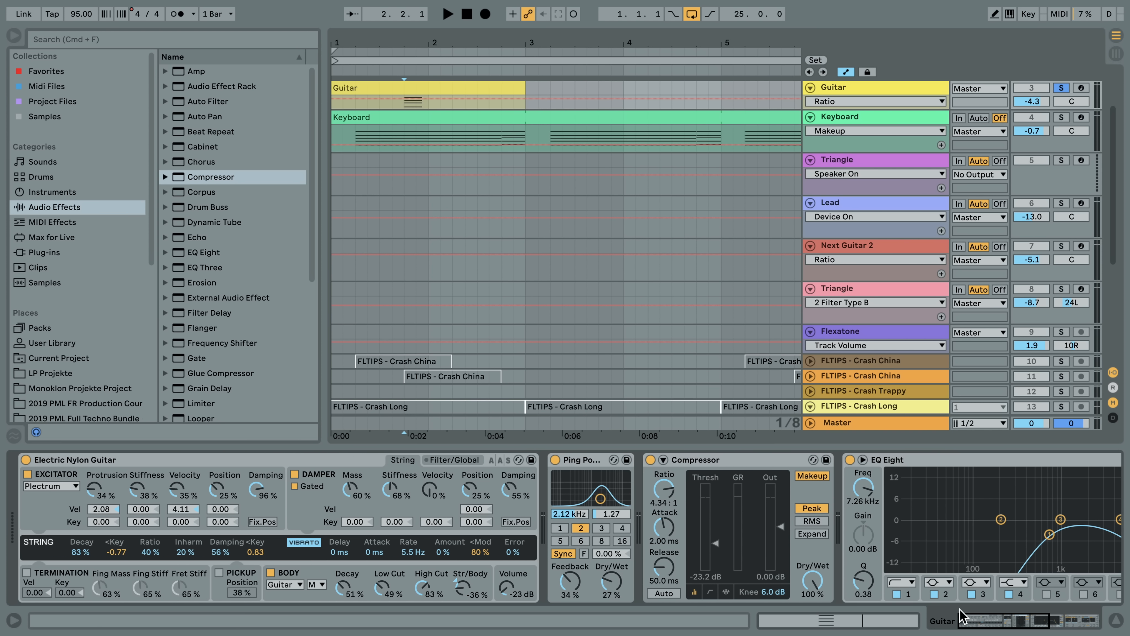
pyautogui.click(454, 460)
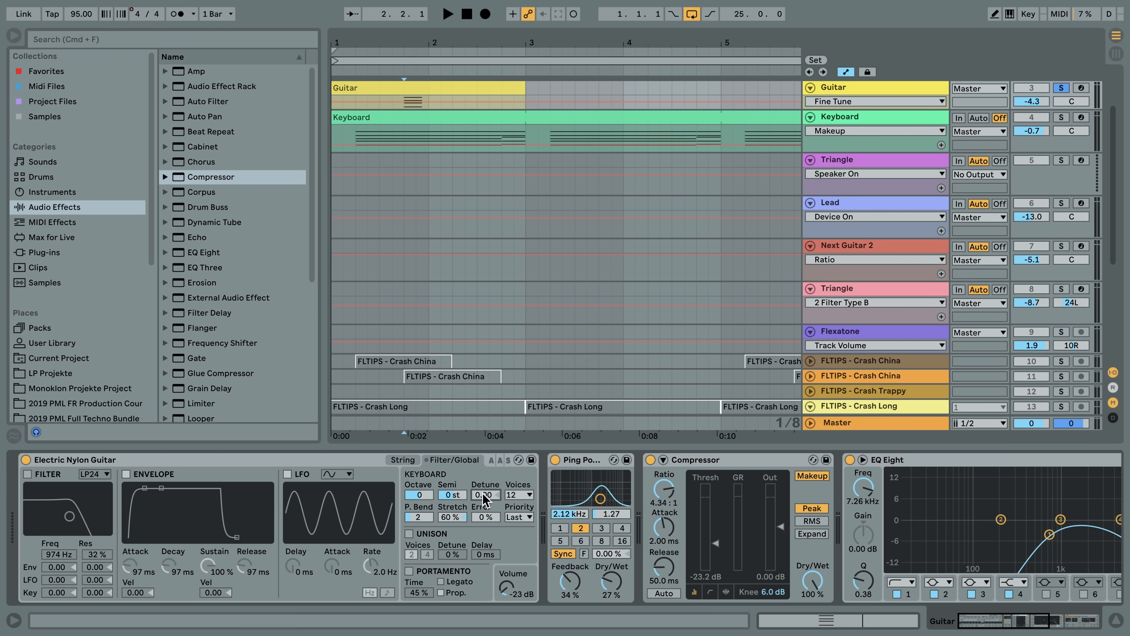
pyautogui.moveTo(859, 110); pyautogui.dragTo(858, 137)
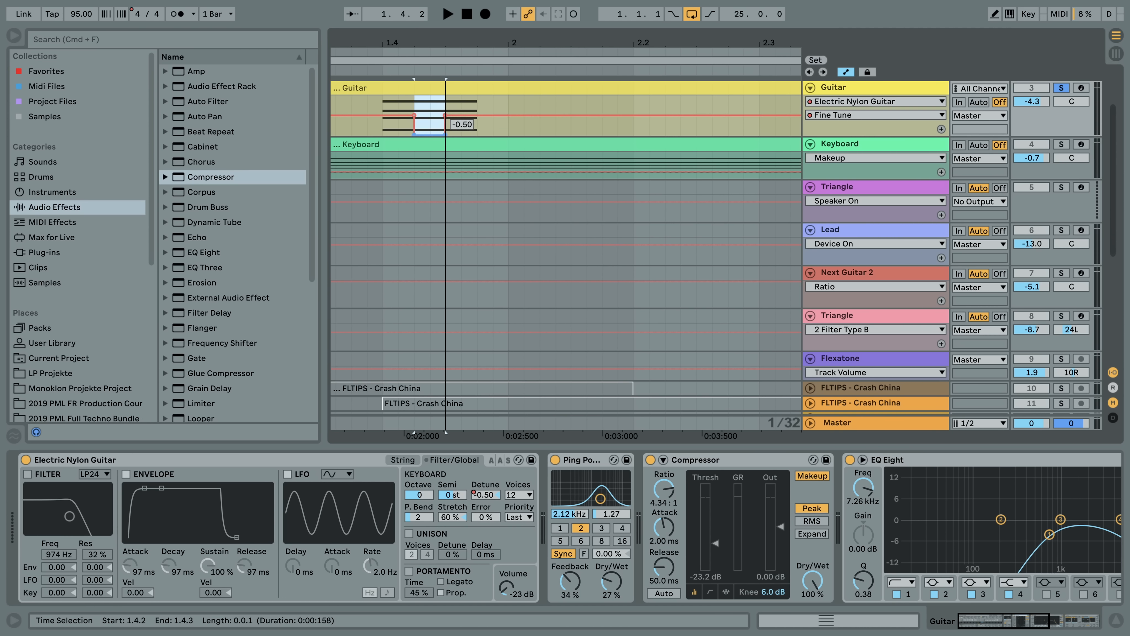
pyautogui.click(385, 130)
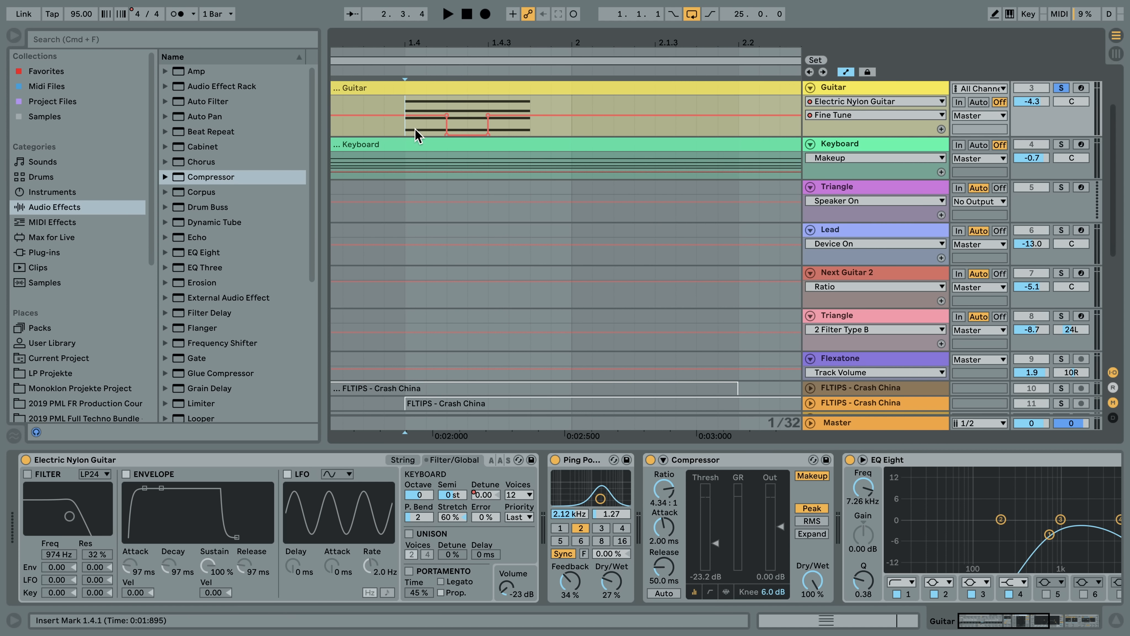
pyautogui.press('space')
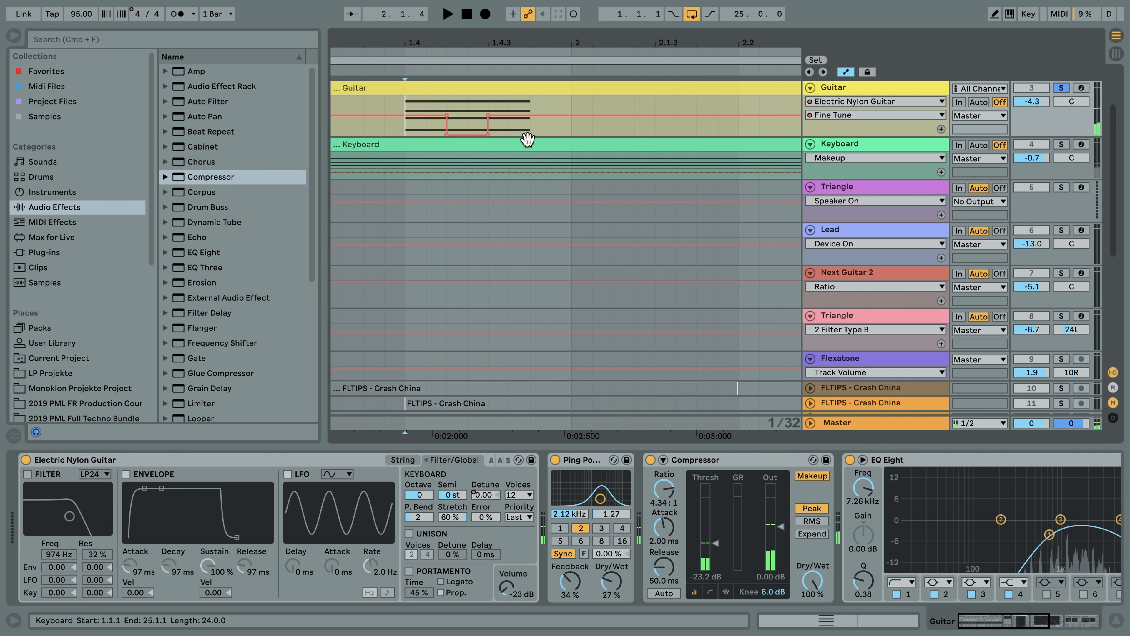
pyautogui.press('space')
# Duplicate the two-bar Guitar clip with its automation past bar 25, and consolidate bars 1 to 25 into one clip
pyautogui.moveTo(523, 47); pyautogui.dragTo(345, 19)
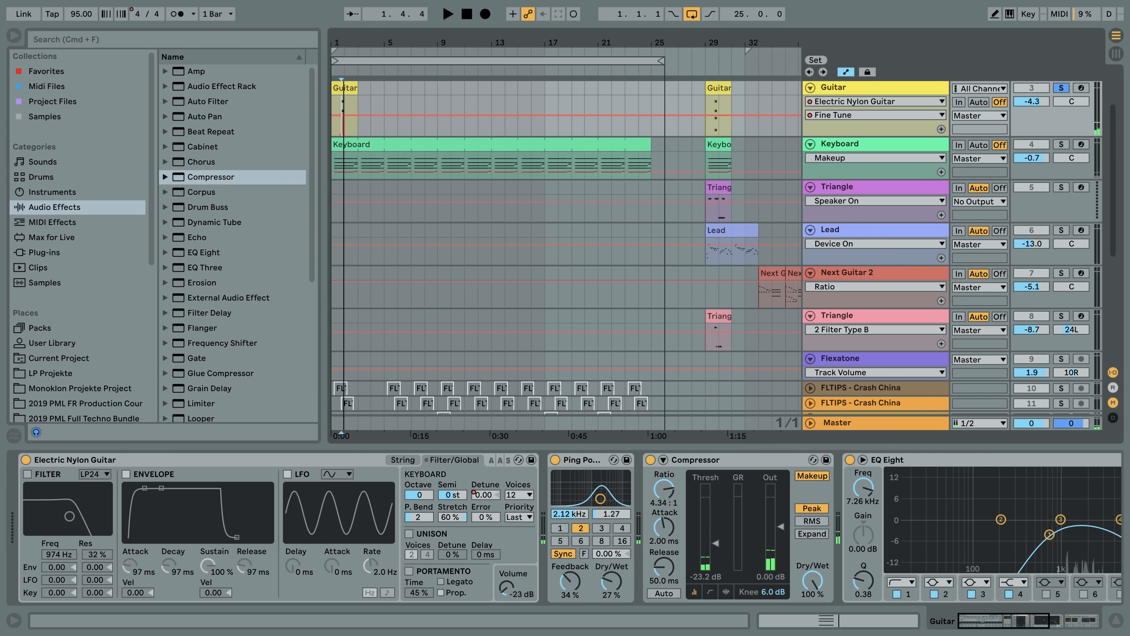
pyautogui.click(345, 99)
pyautogui.press('super+d')
pyautogui.press('super+d')
pyautogui.press('super+d')
pyautogui.press('super+d')
pyautogui.press('super+d')
pyautogui.press('super+d')
pyautogui.press('super+d')
pyautogui.press('super+d')
pyautogui.press('super+d')
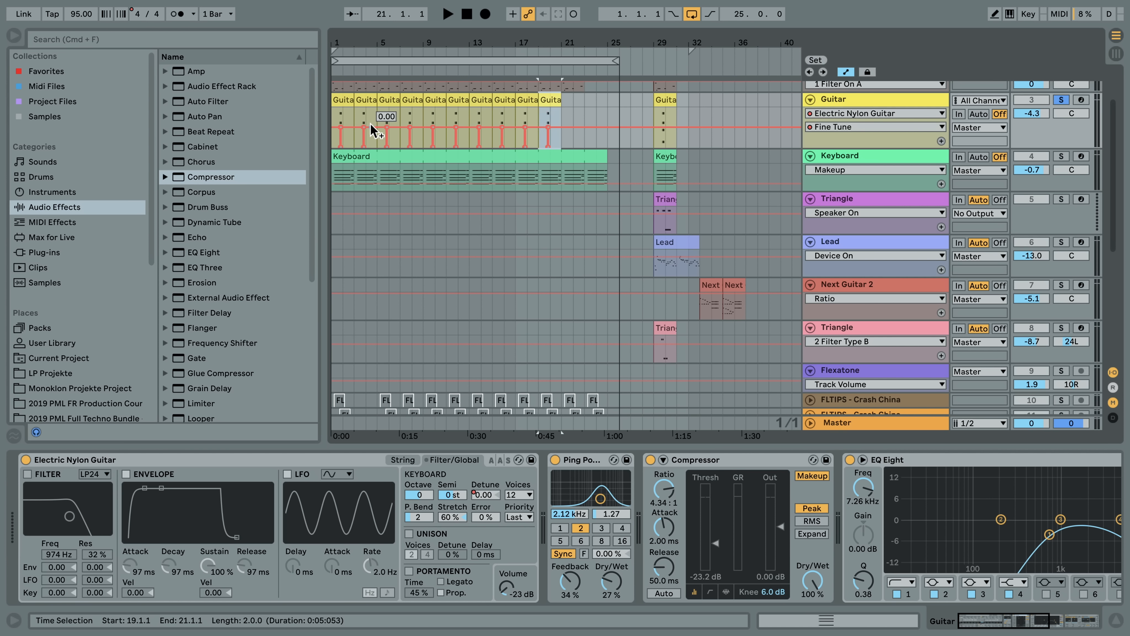
pyautogui.press('super+d')
pyautogui.press('super+d')
pyautogui.press('super+d')
pyautogui.moveTo(353, 100); pyautogui.dragTo(608, 100)
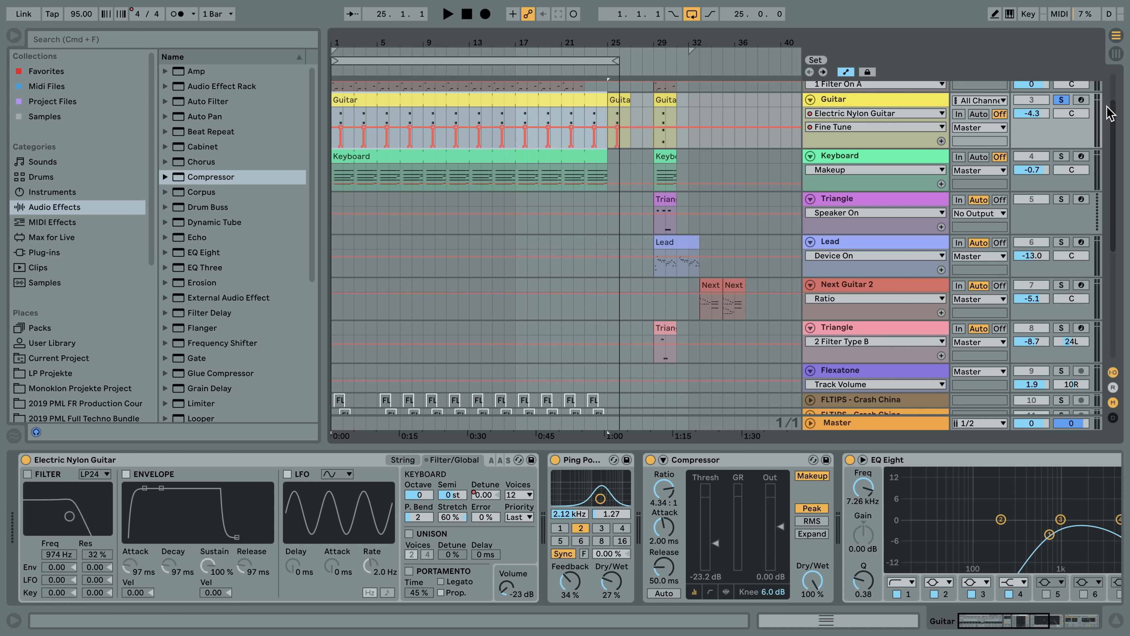
# Unsolo the Guitar track and play the arrangement from bar 1 to check the guitar in the mix
pyautogui.click(1061, 101)
pyautogui.press('space')
pyautogui.scroll(2, 628, 227)
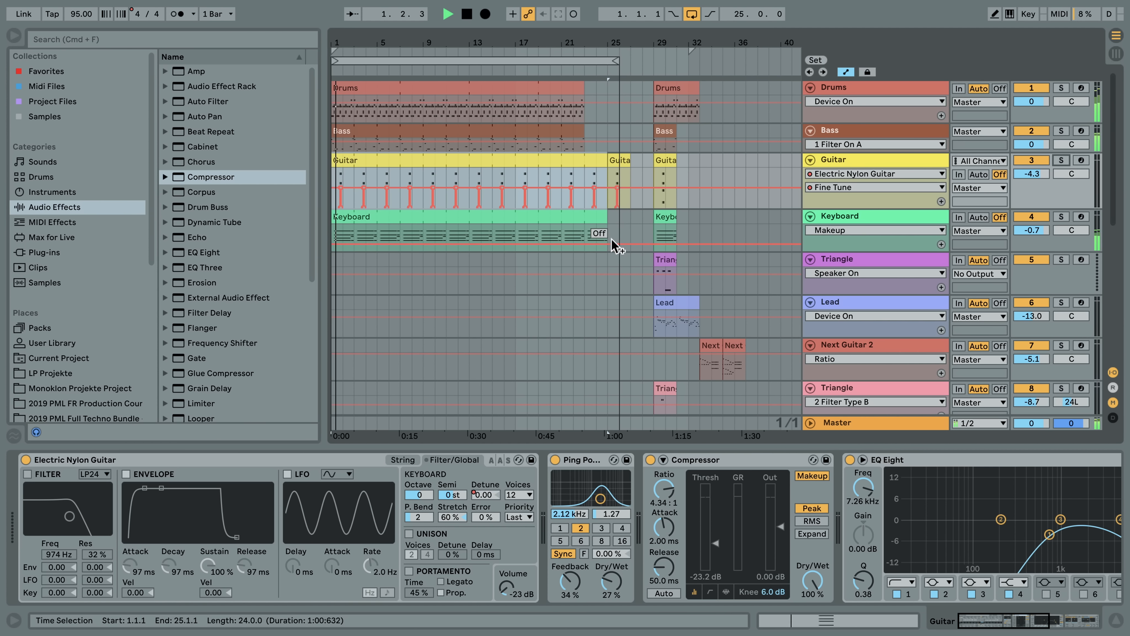
pyautogui.moveTo(344, 34); pyautogui.dragTo(340, 40)
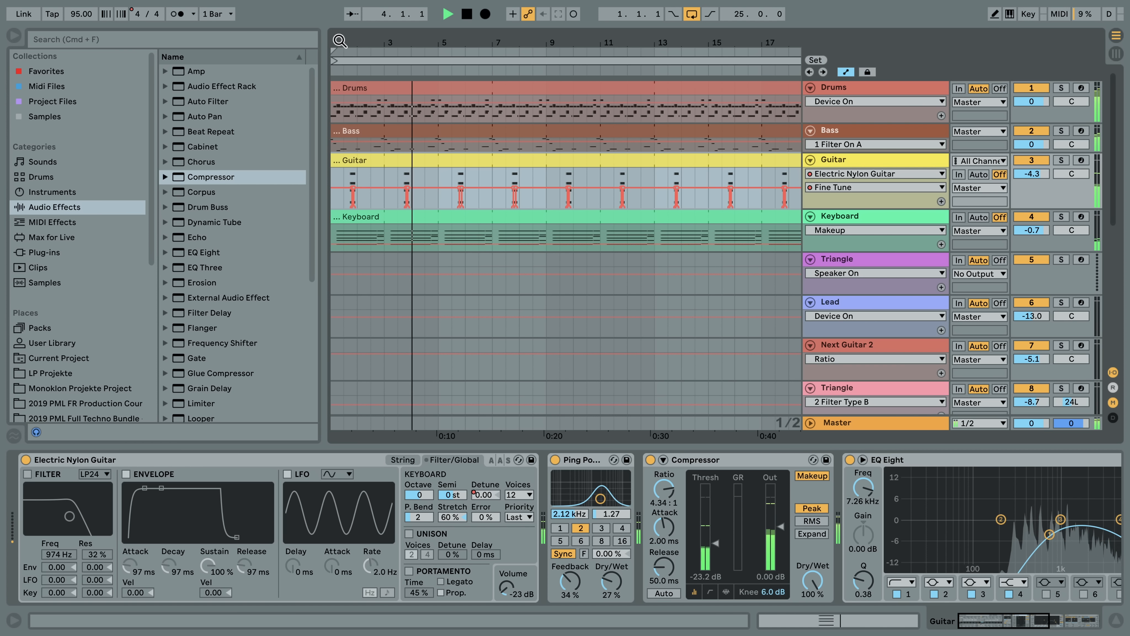
pyautogui.press('space')
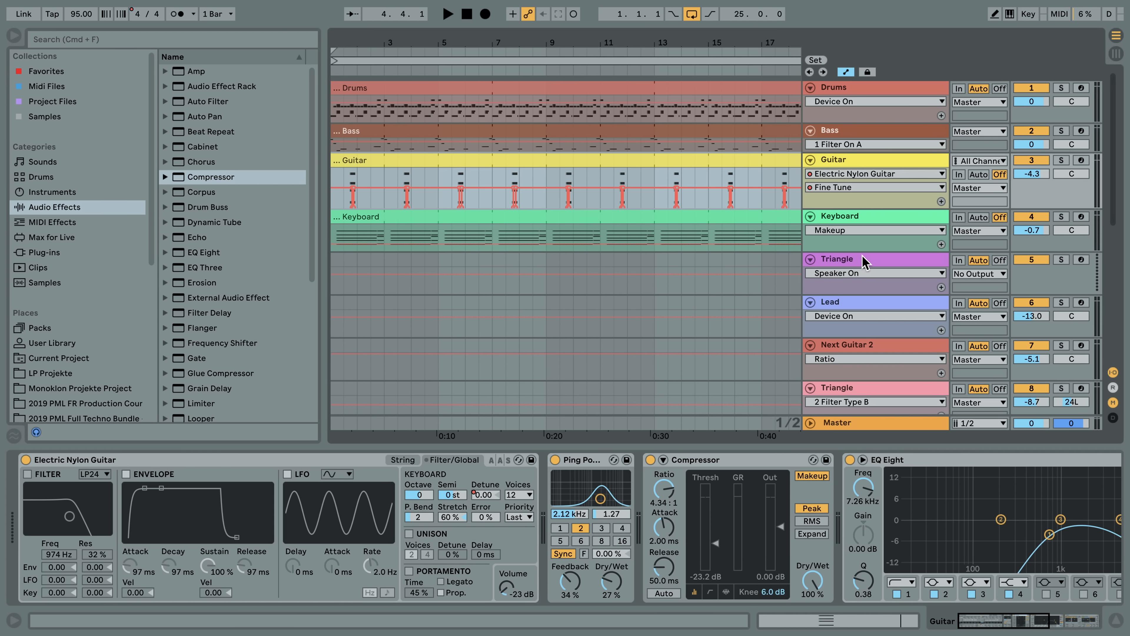
# Search the instruments for "tinkle", load Tinkle1 Dry Bells on the first Triangle track, and copy its clip to bar 1
pyautogui.click(856, 263)
pyautogui.click(52, 192)
pyautogui.click(78, 39)
pyautogui.write('tinkle')
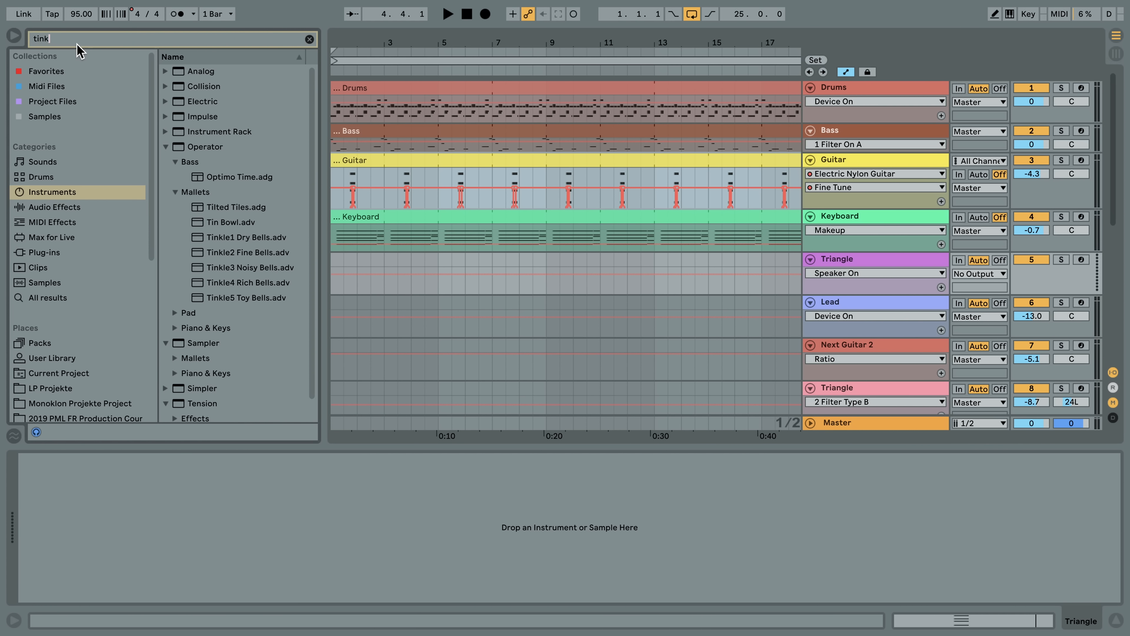
pyautogui.doubleClick(246, 102)
pyautogui.moveTo(246, 103); pyautogui.dragTo(340, 281)
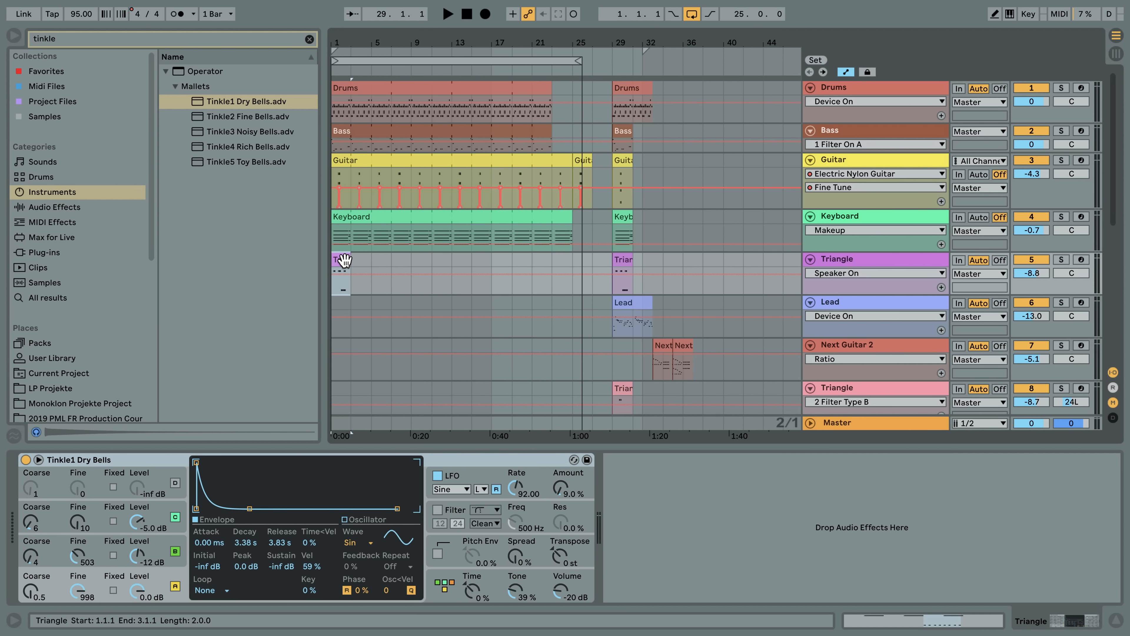
# Open the Triangle clip at bar 1 and review its long G5 notes and short repeated lower notes during playback
pyautogui.doubleClick(345, 261)
pyautogui.press('space')
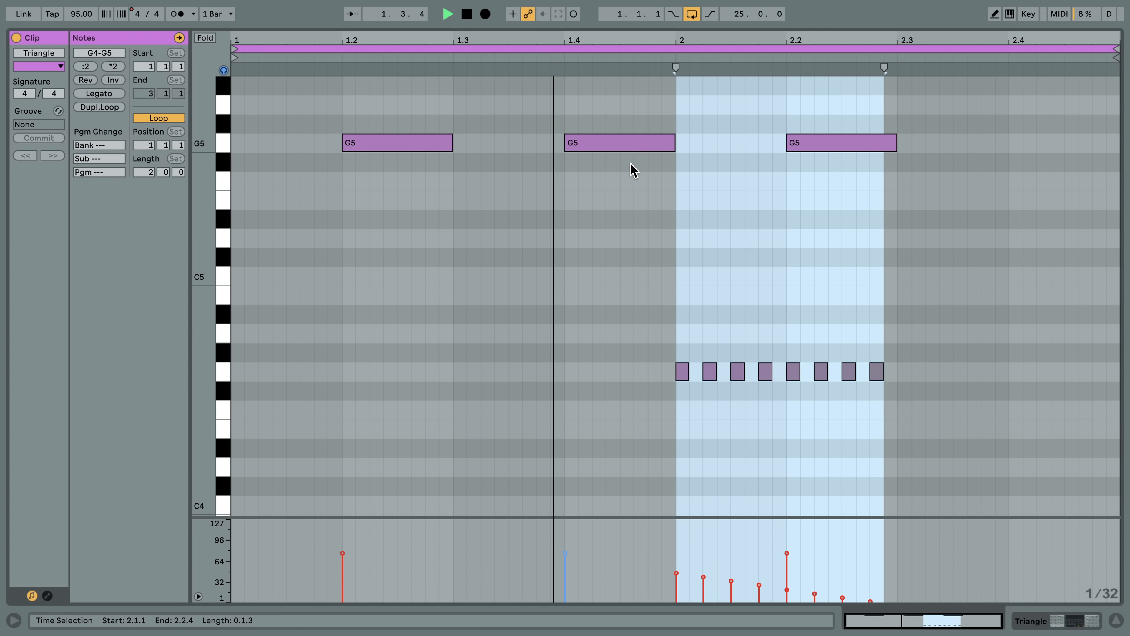
pyautogui.press('space')
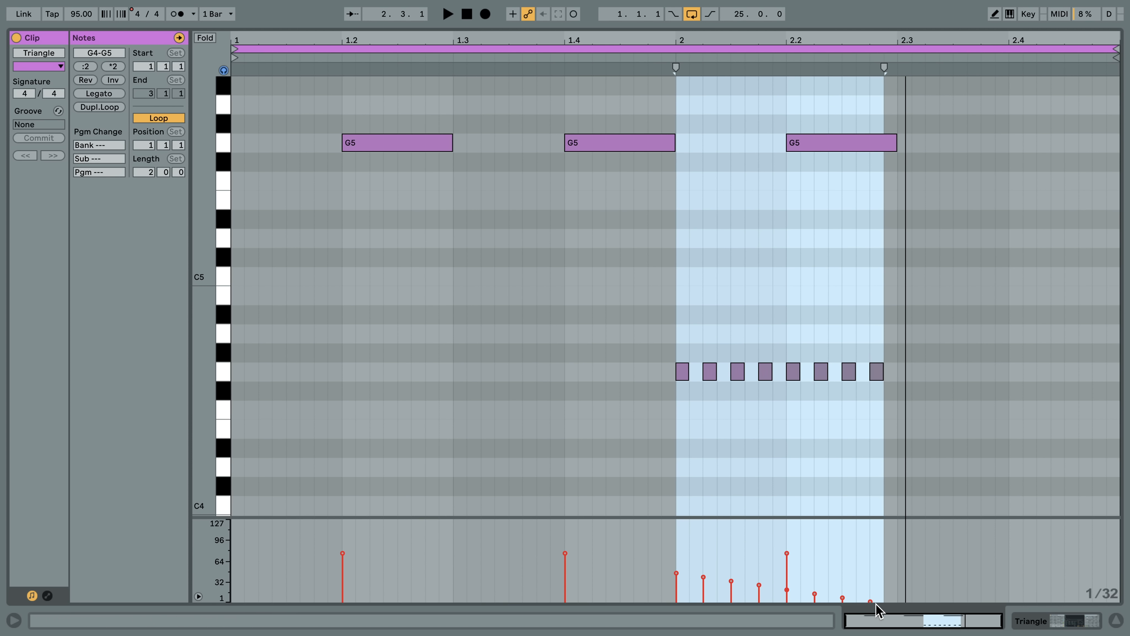
pyautogui.click(676, 407)
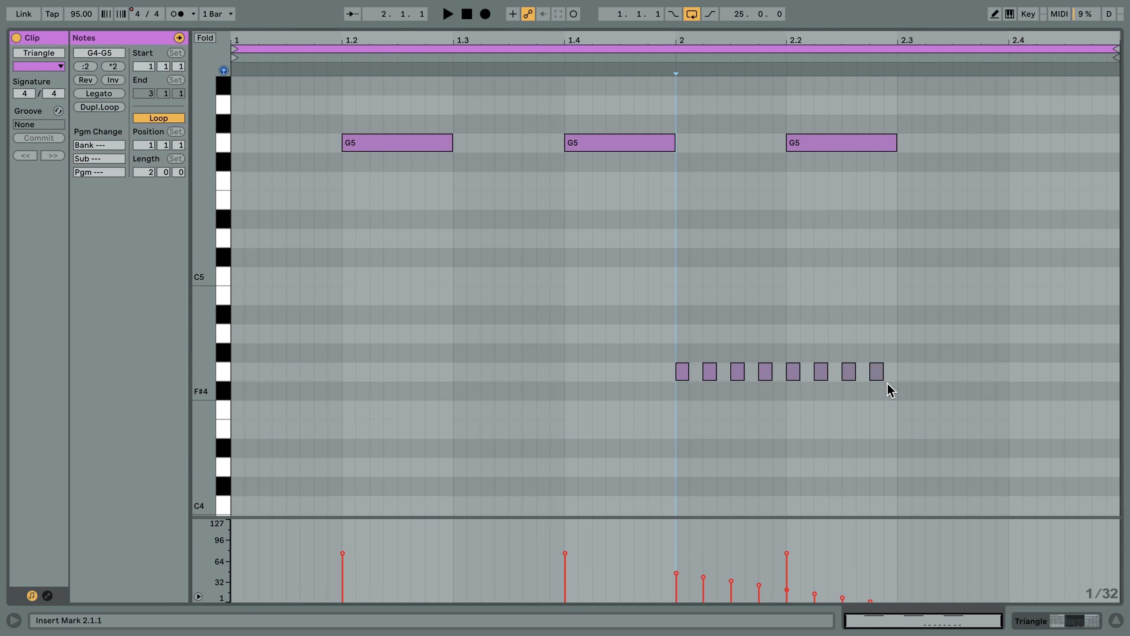
pyautogui.press('space')
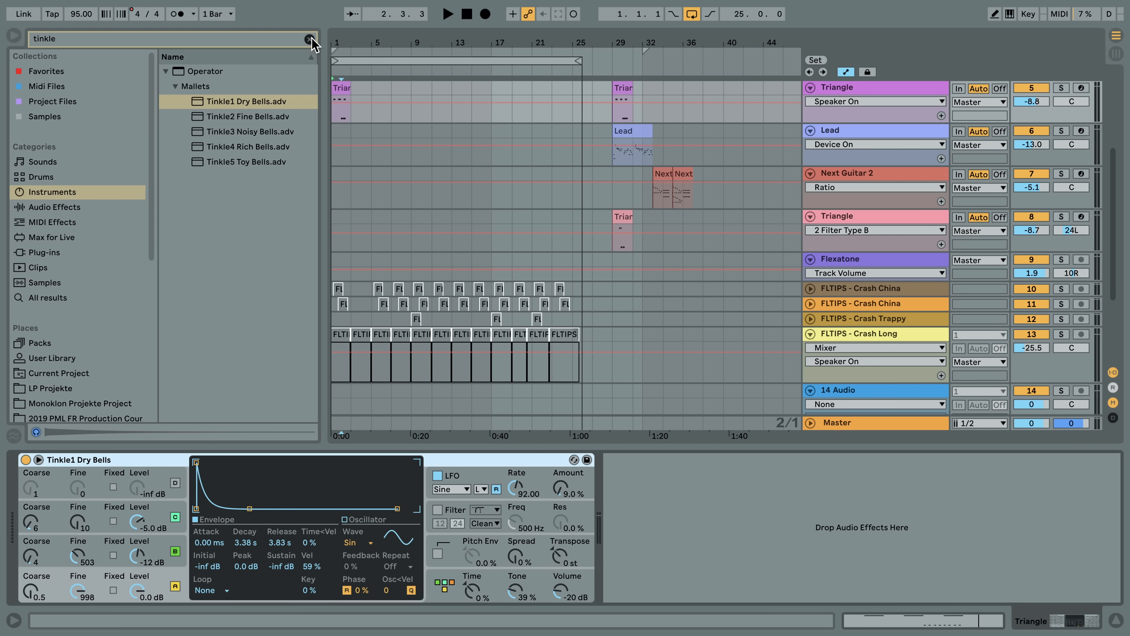
# Add EQ Eight after Tinkle1 Dry Bells and set its band 1 low cut to about 375 Hz with Q 0.51
pyautogui.click(311, 39)
pyautogui.click(54, 207)
pyautogui.moveTo(204, 253); pyautogui.dragTo(667, 507)
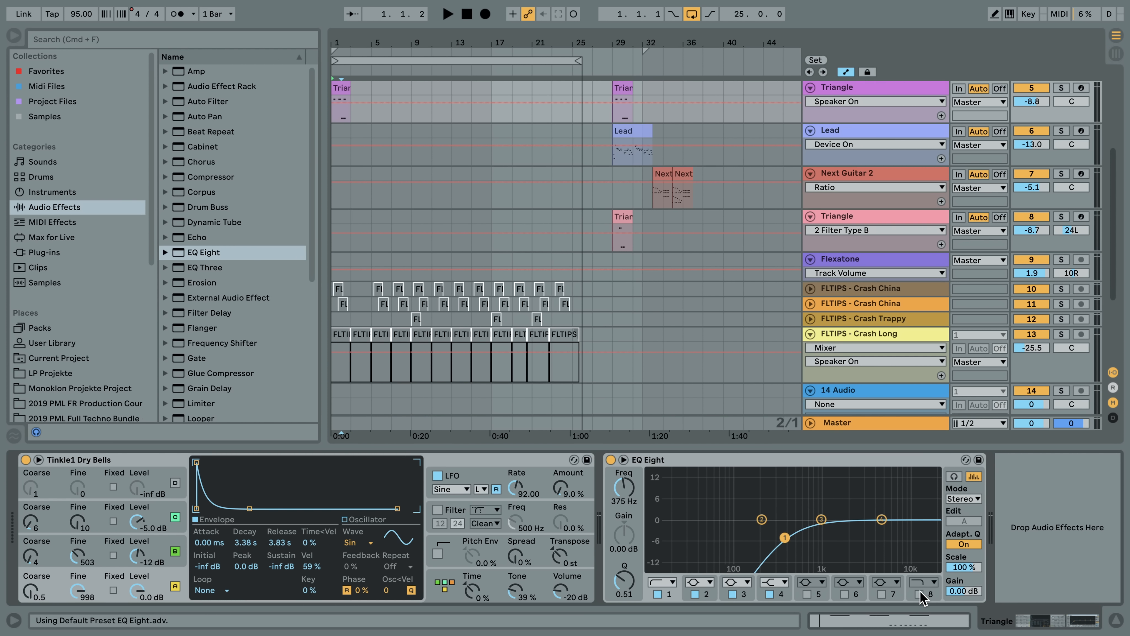
# Boost EQ Eight band 6 at 10.5 kHz by about 3.10 dB and band 7 at 7.05 kHz by about 2.86 dB, both with Q 8
pyautogui.click(810, 594)
pyautogui.write('8')
pyautogui.press('Return')
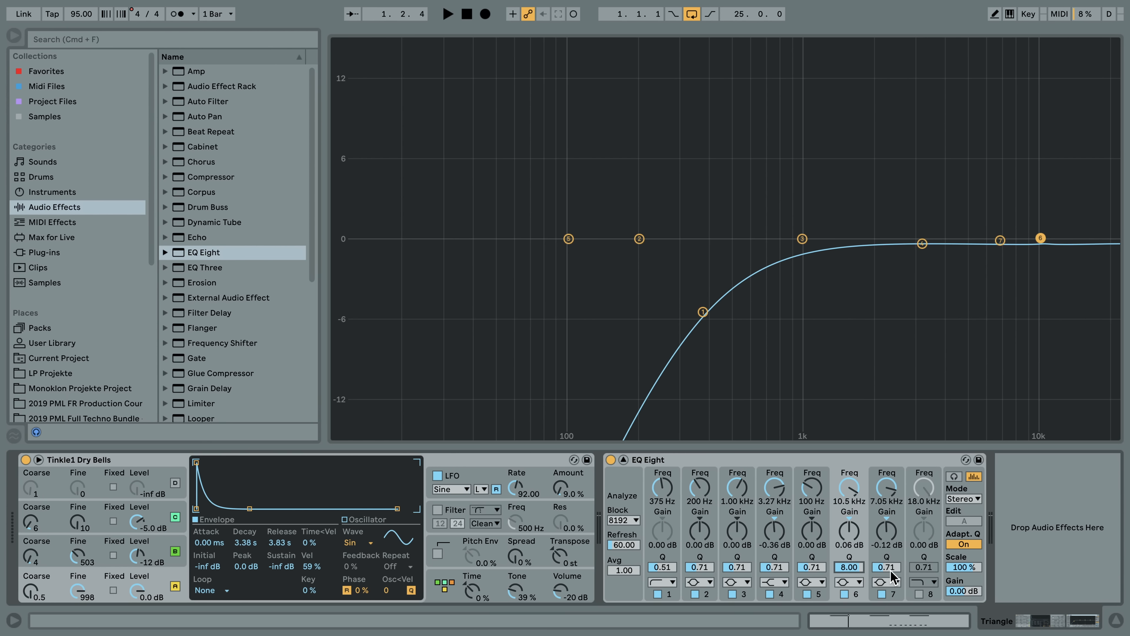
pyautogui.click(887, 568)
pyautogui.write('8')
pyautogui.press('Return')
pyautogui.moveTo(850, 531); pyautogui.dragTo(850, 517)
pyautogui.moveTo(887, 534); pyautogui.dragTo(887, 516)
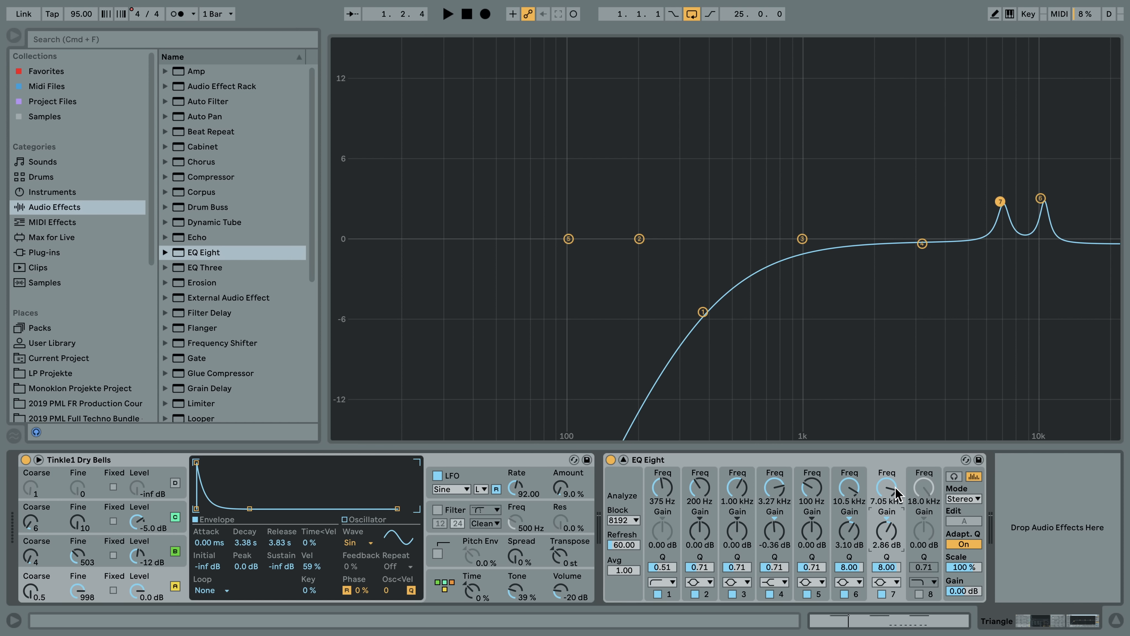
# Shift EQ Eight bands 7 and 6 to about 8.12 kHz and 11.1 kHz, and make band 3 a narrow cut of about 3 dB near 1.73 kHz
pyautogui.moveTo(1038, 200); pyautogui.dragTo(1015, 202)
pyautogui.press('space')
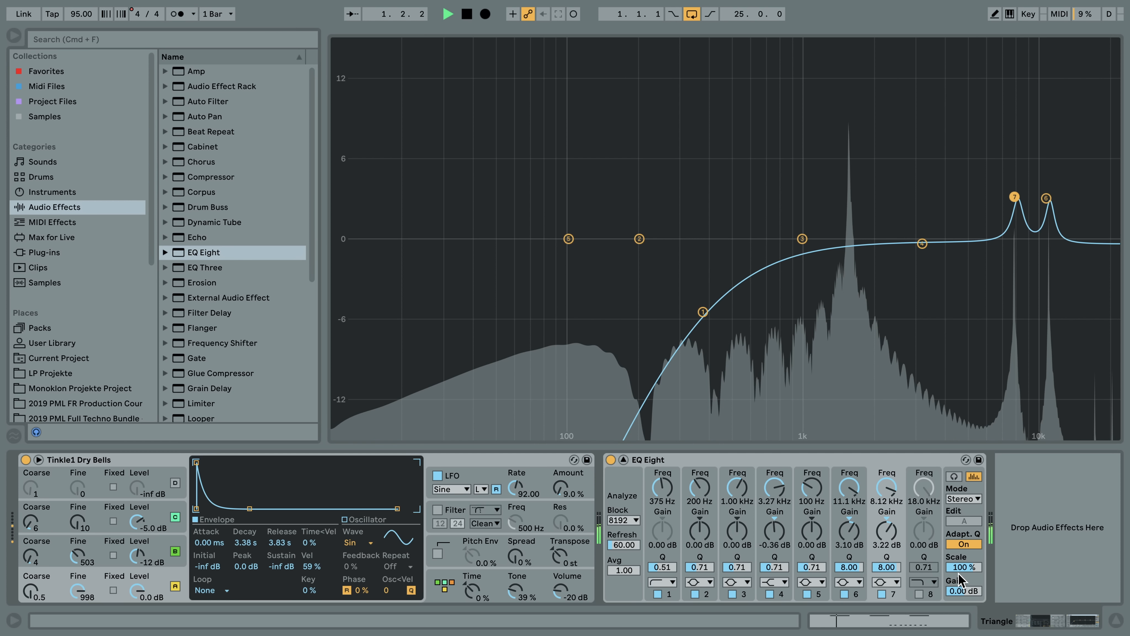
pyautogui.moveTo(802, 239); pyautogui.dragTo(850, 215)
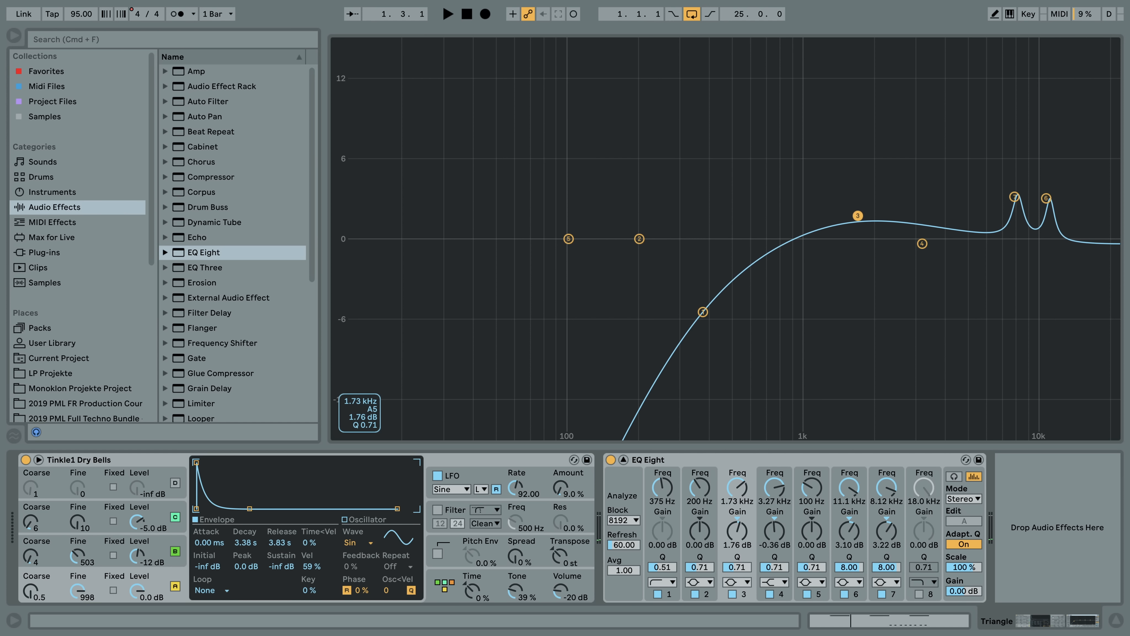
pyautogui.moveTo(738, 568); pyautogui.dragTo(739, 523)
pyautogui.moveTo(738, 567); pyautogui.dragTo(737, 569)
pyautogui.moveTo(738, 531); pyautogui.dragTo(737, 558)
pyautogui.press('space')
# Turn bands 7 and 6 into cuts, with band 6 at about -5.22 dB and 10.9 kHz, and enable band 8 as high cut at 15.6 kHz, Q 0.45
pyautogui.moveTo(1015, 197); pyautogui.dragTo(1013, 297)
pyautogui.moveTo(1046, 199); pyautogui.dragTo(1044, 308)
pyautogui.click(623, 460)
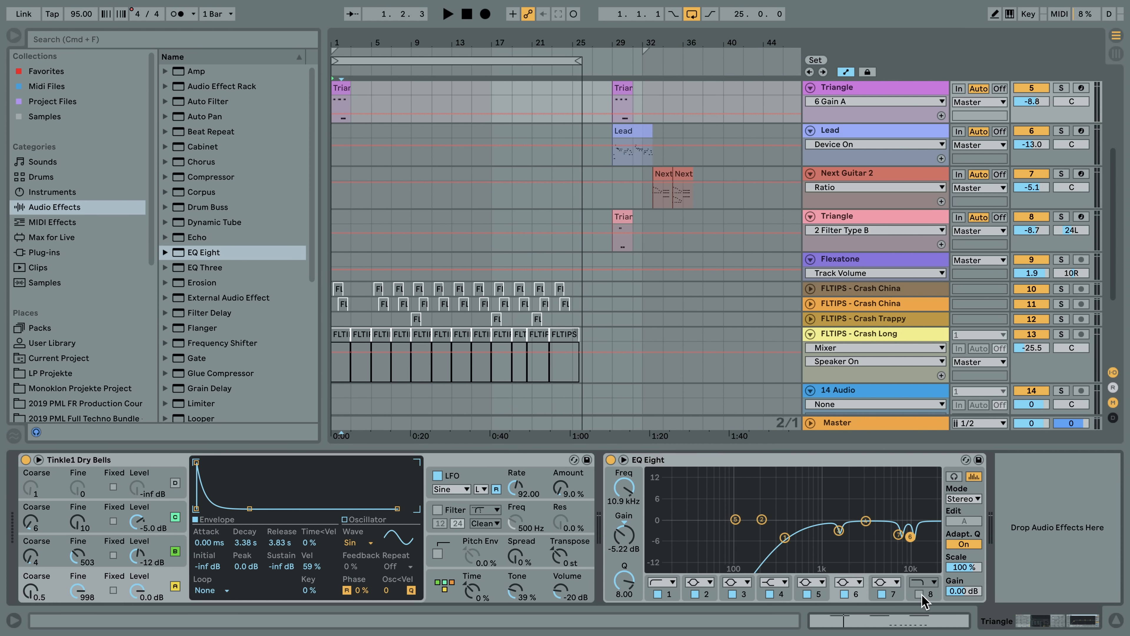
pyautogui.click(919, 594)
pyautogui.moveTo(929, 532); pyautogui.dragTo(924, 540)
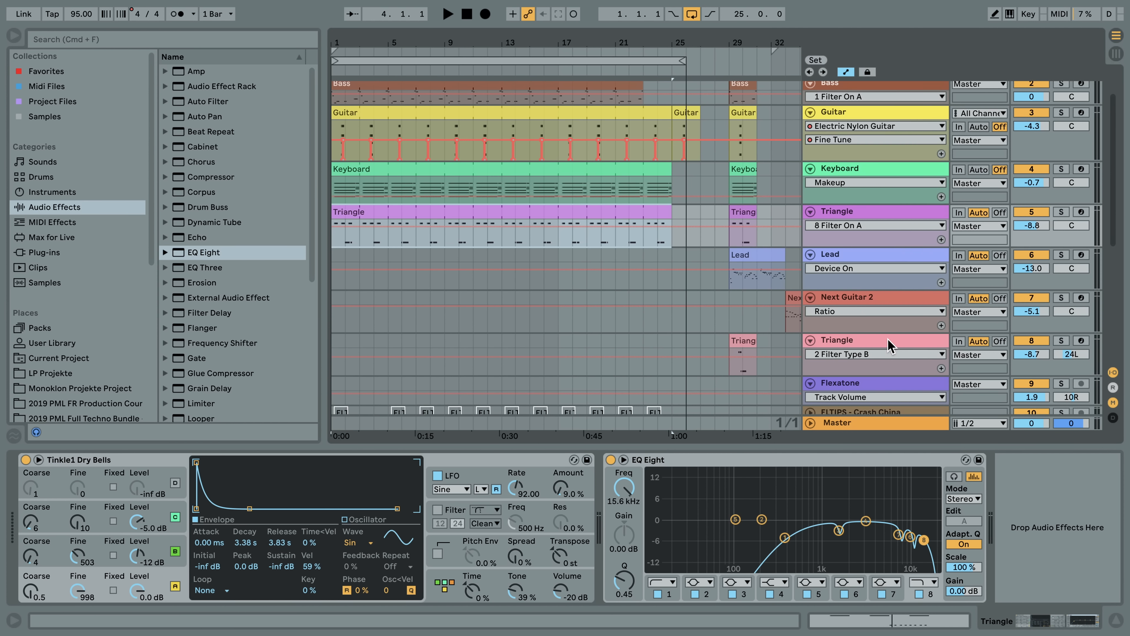
# Copy the second Triangle track's clip from bar 29 to bar 1 and lengthen it to four bars
pyautogui.click(889, 341)
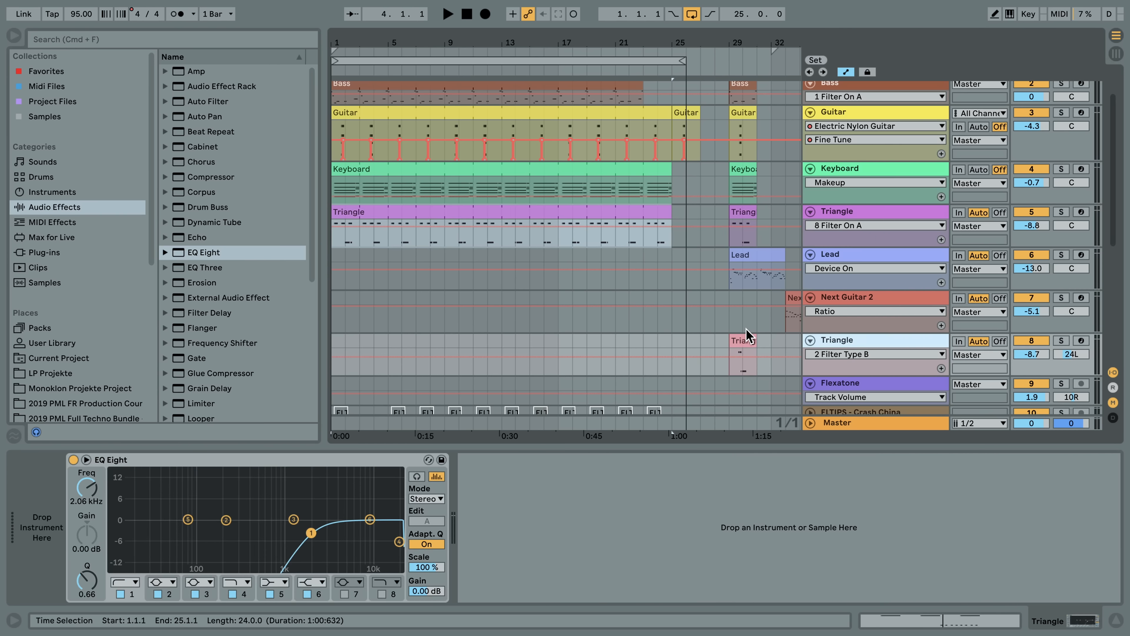
pyautogui.click(748, 341)
pyautogui.moveTo(748, 342); pyautogui.dragTo(350, 342)
pyautogui.press('super+d')
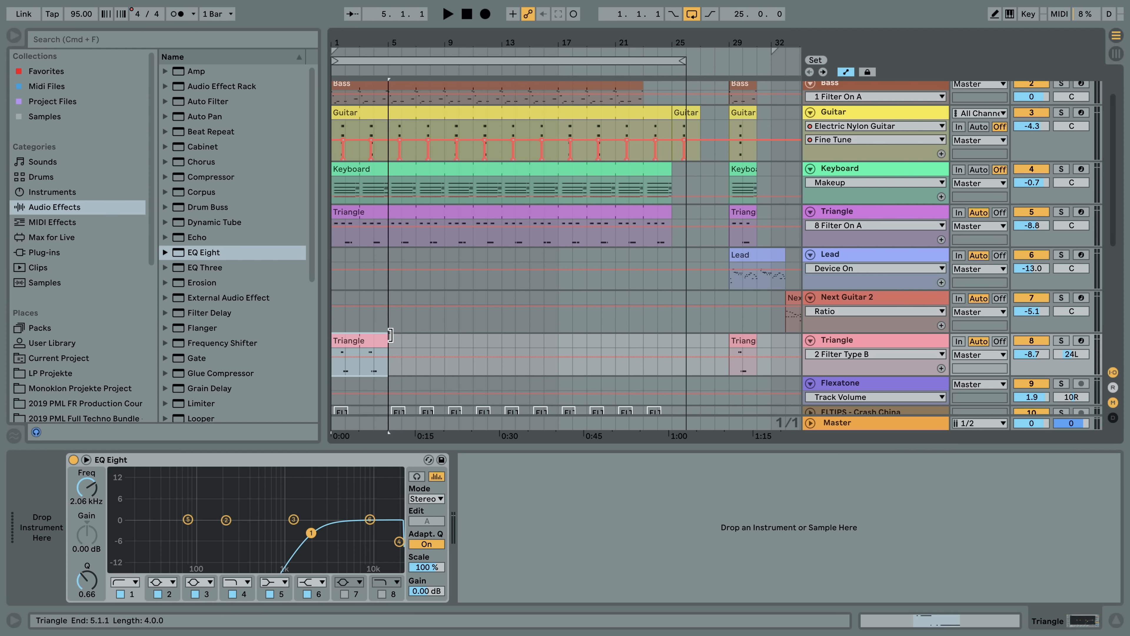
# Load Triangle_2.wav from the current project's imported samples as the instrument on the second Triangle track
pyautogui.click(69, 358)
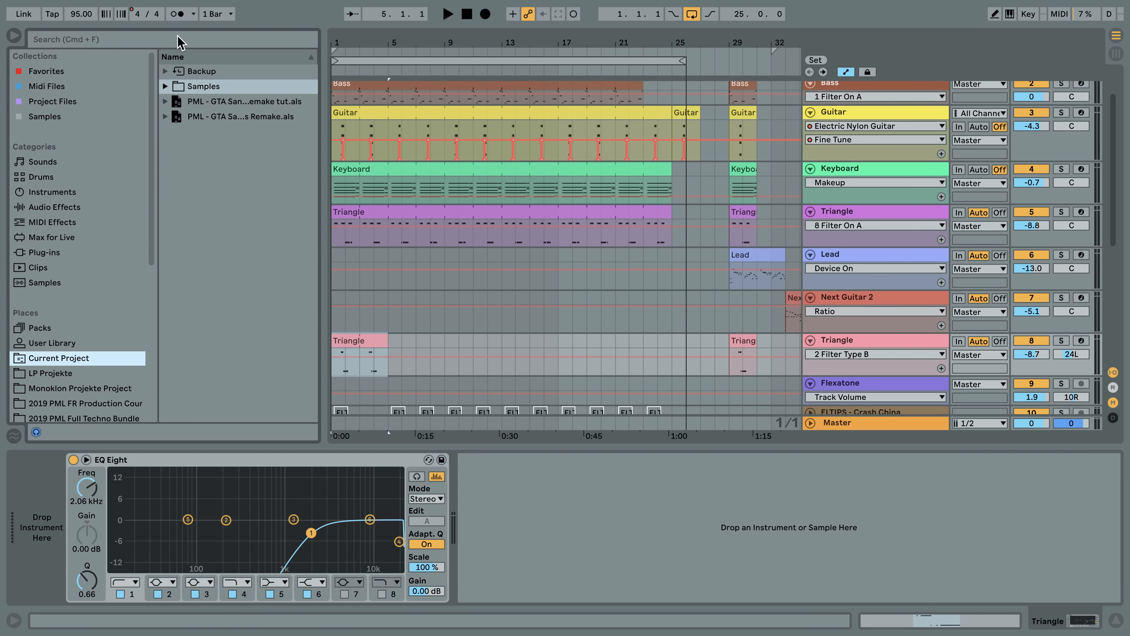
pyautogui.click(166, 86)
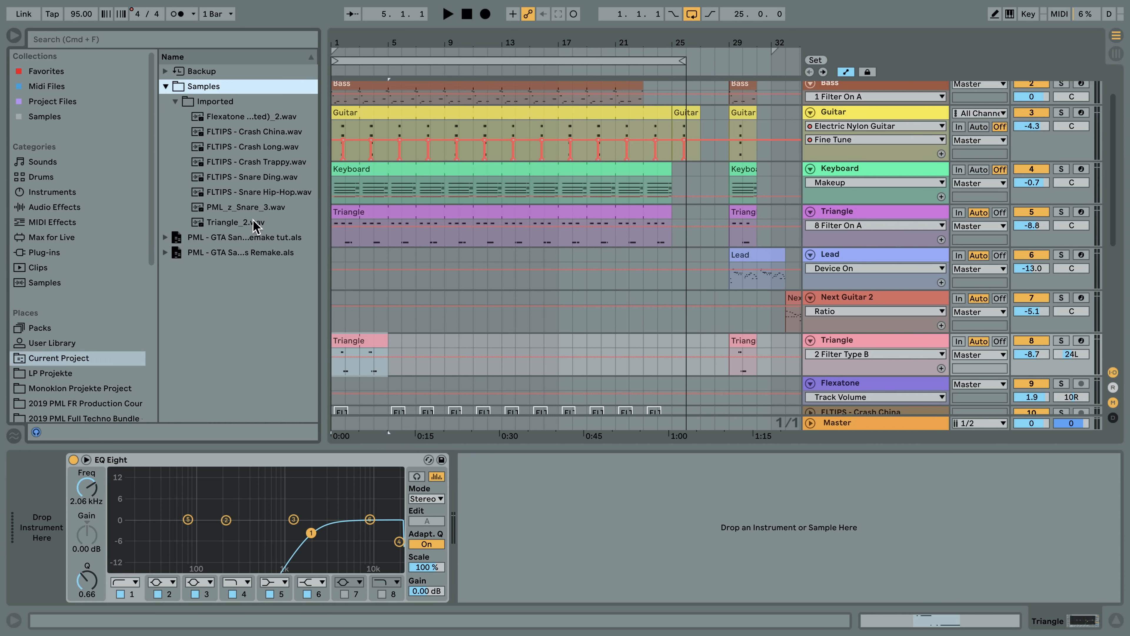
pyautogui.click(240, 223)
pyautogui.moveTo(230, 220); pyautogui.dragTo(79, 471)
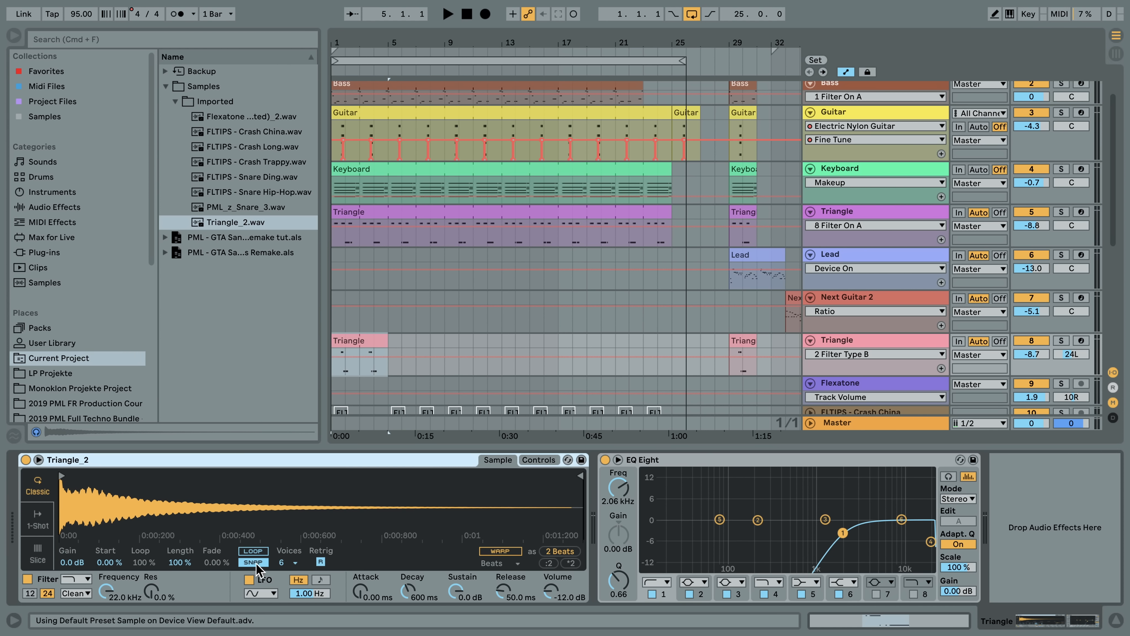
# Open the second Triangle track's clip at bar 1 and review its B3 and B2 notes during playback
pyautogui.click(347, 342)
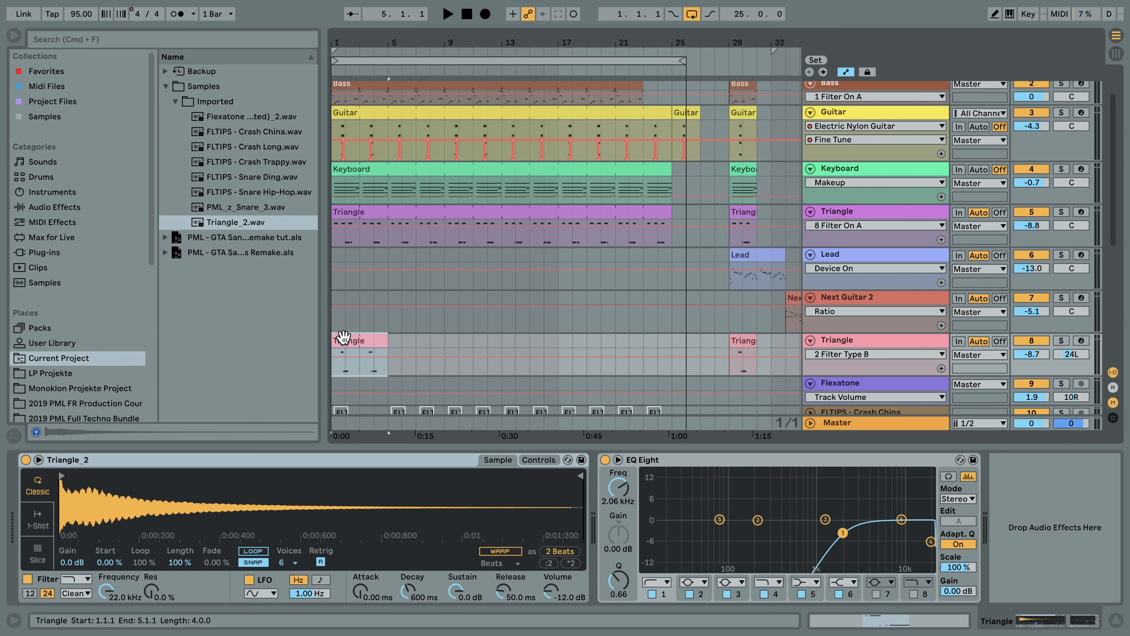
pyautogui.doubleClick(346, 342)
pyautogui.click(520, 227)
pyautogui.press('space')
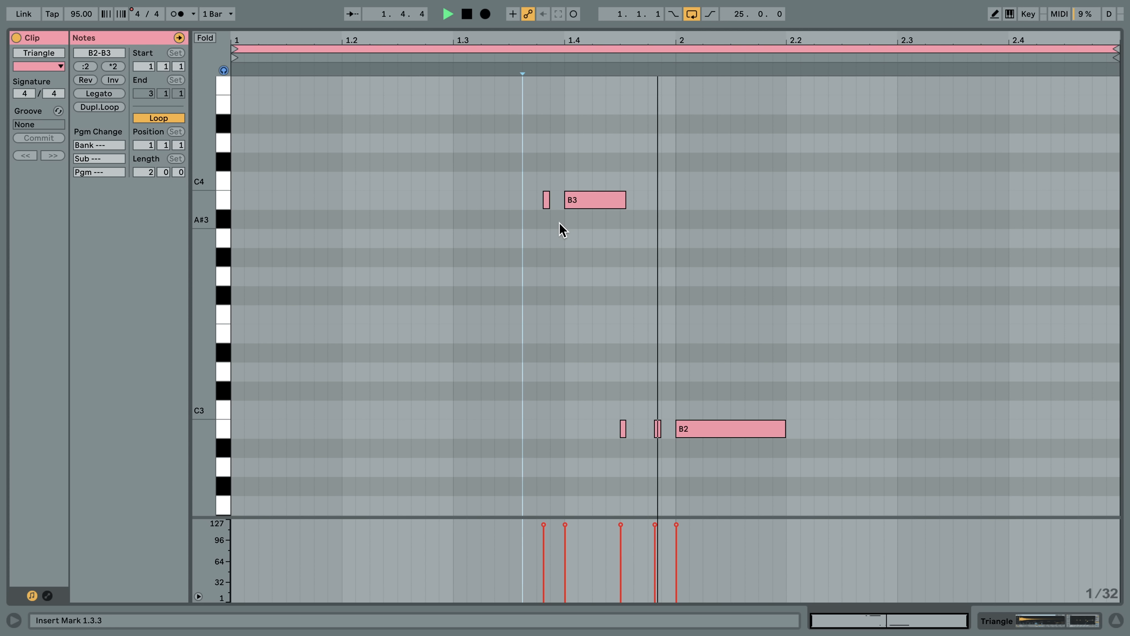
pyautogui.click(1073, 618)
pyautogui.press('space')
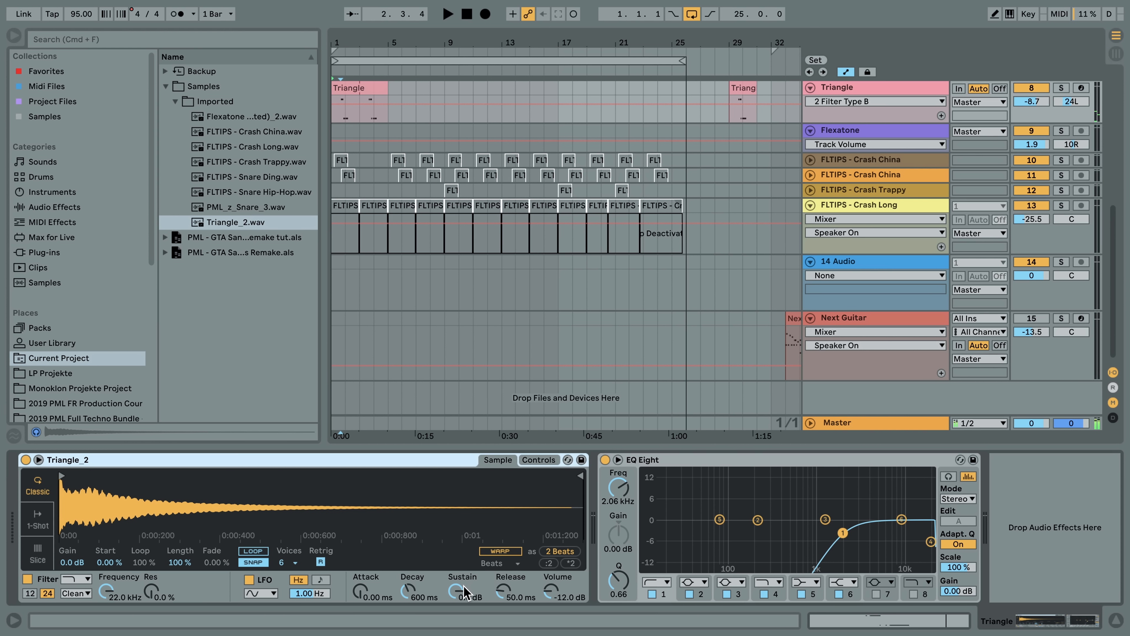
# Set the Triangle_2 sampler volume to -22.3 dB and play the clip's notes to check the level
pyautogui.moveTo(550, 594); pyautogui.dragTo(551, 612)
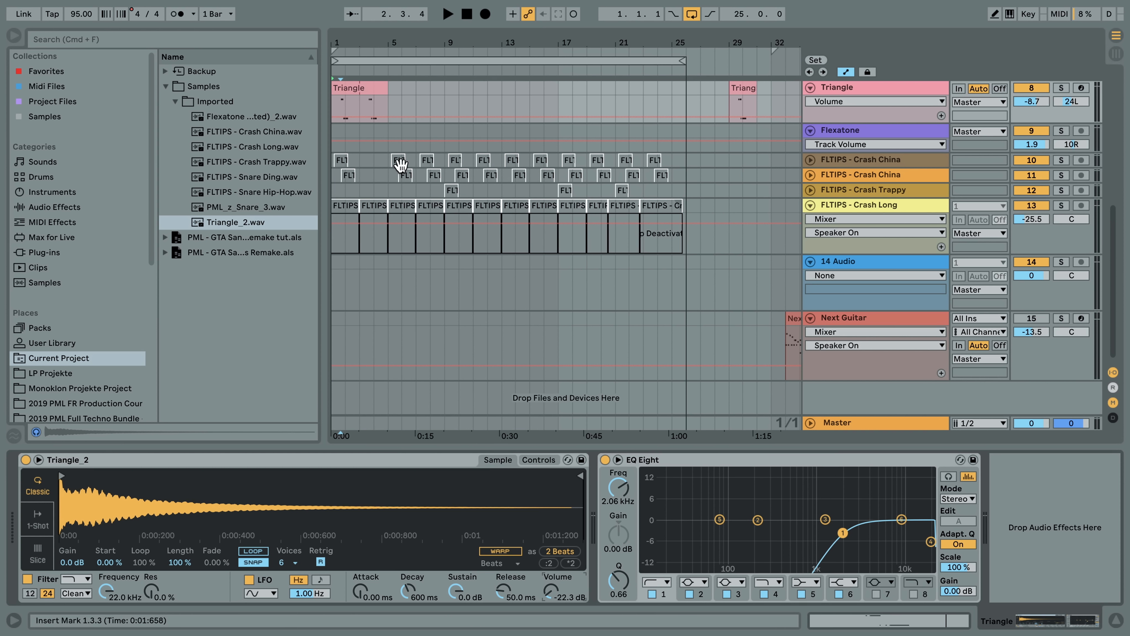
pyautogui.doubleClick(343, 103)
pyautogui.press('space')
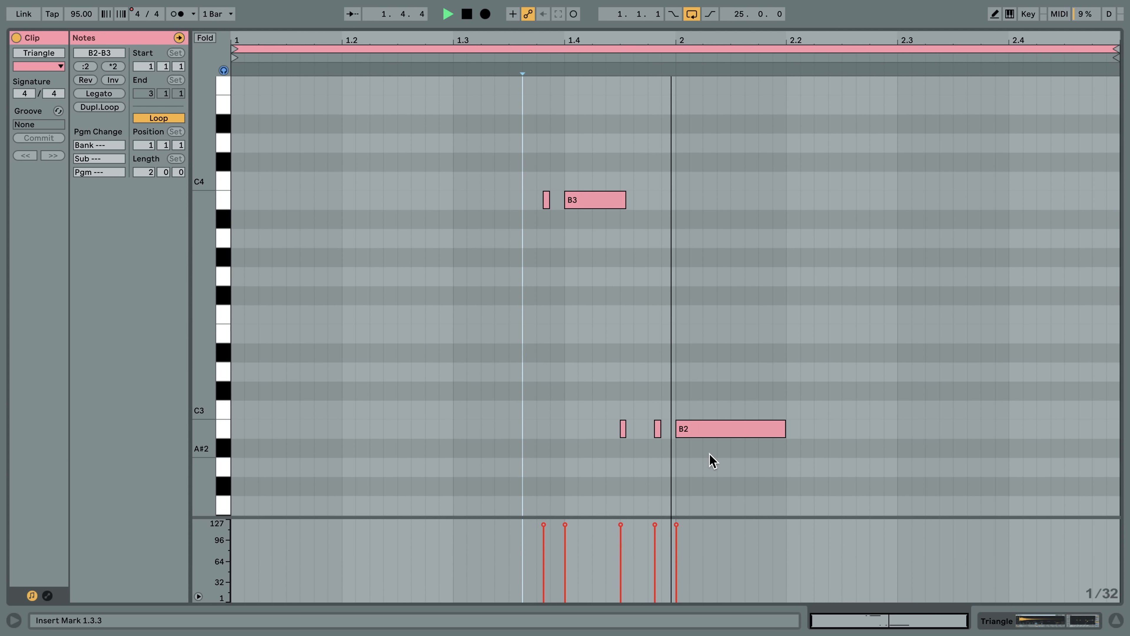
pyautogui.click(1022, 618)
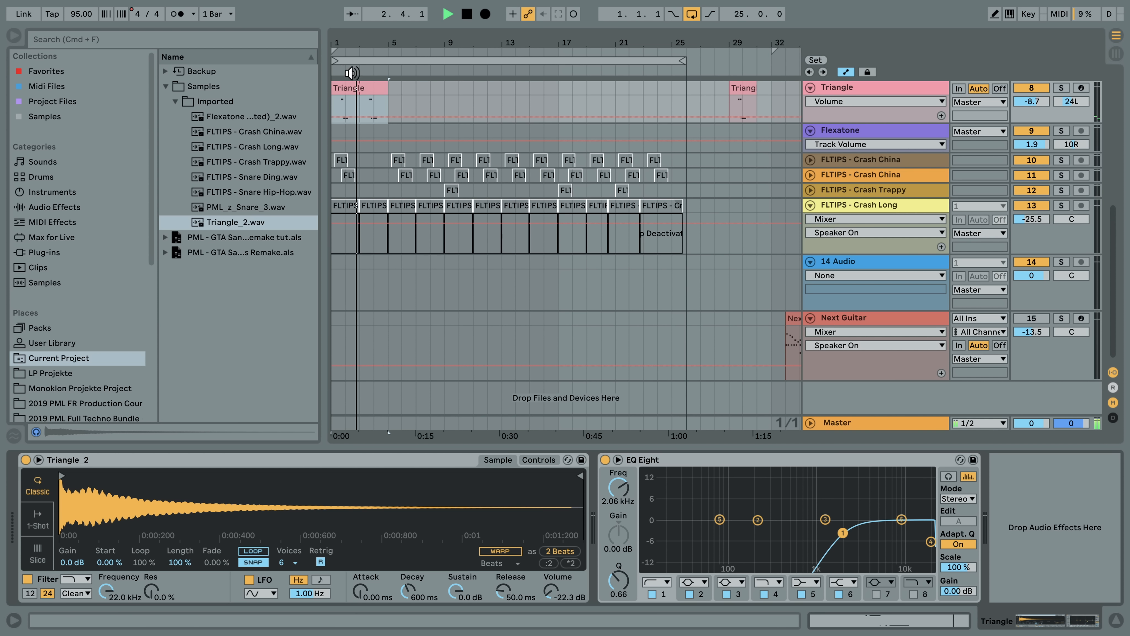
# Extend the second Triangle track's looped clip to bar 25 and play the arrangement
pyautogui.moveTo(388, 107); pyautogui.dragTo(663, 106)
pyautogui.scroll(2, 662, 115)
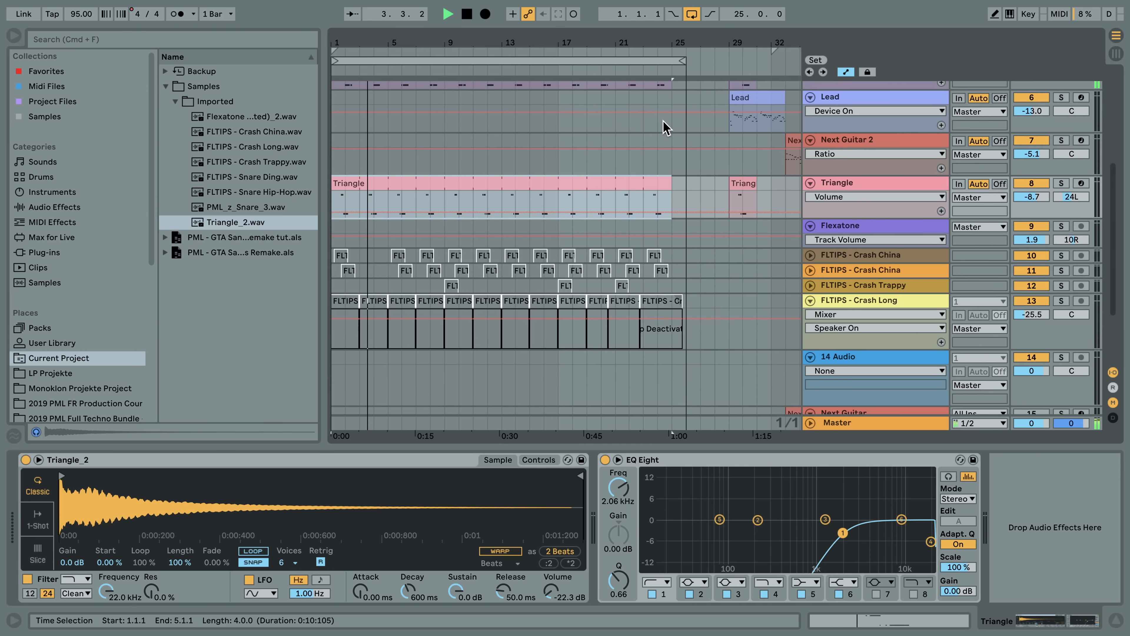
pyautogui.scroll(1, 579, 205)
pyautogui.scroll(1, 520, 242)
pyautogui.press('space')
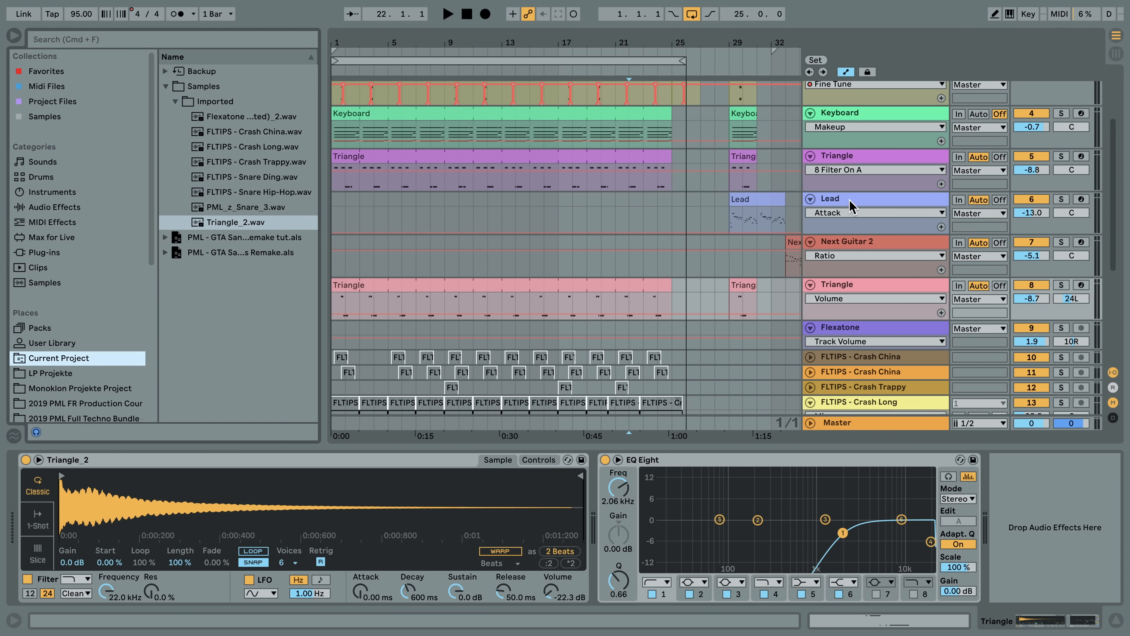
# Load Wavetable before the Compressor on the Lead track, and copy the Lead clip from bar 29 to bar 9
pyautogui.click(849, 201)
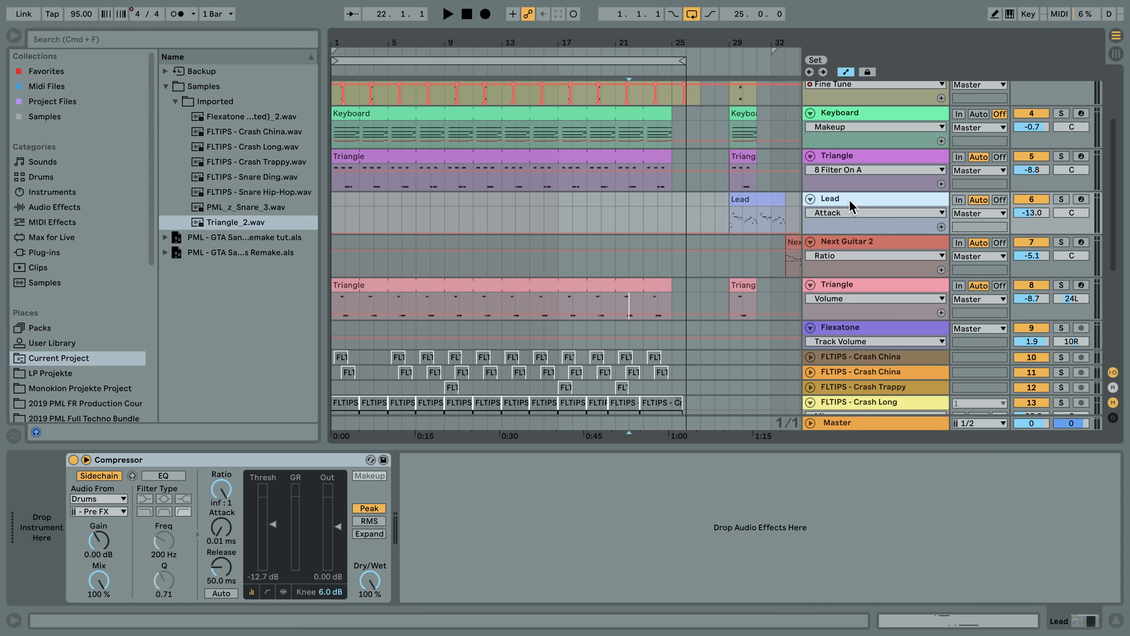
pyautogui.click(52, 192)
pyautogui.moveTo(210, 237); pyautogui.dragTo(100, 476)
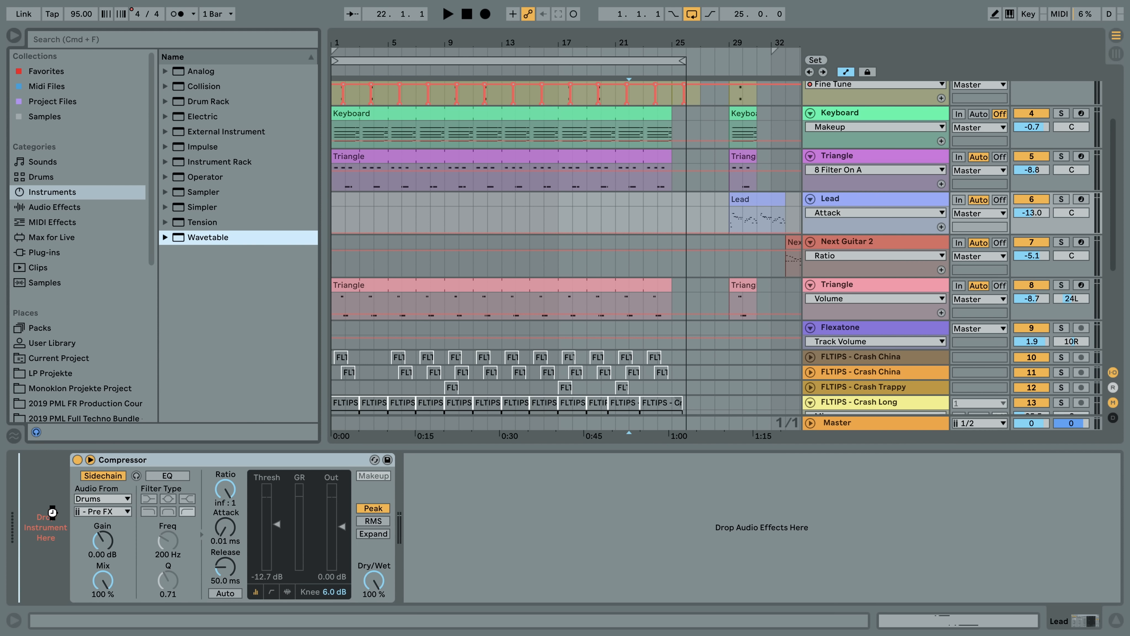
pyautogui.moveTo(49, 513); pyautogui.dragTo(50, 511)
pyautogui.moveTo(744, 201); pyautogui.dragTo(477, 195)
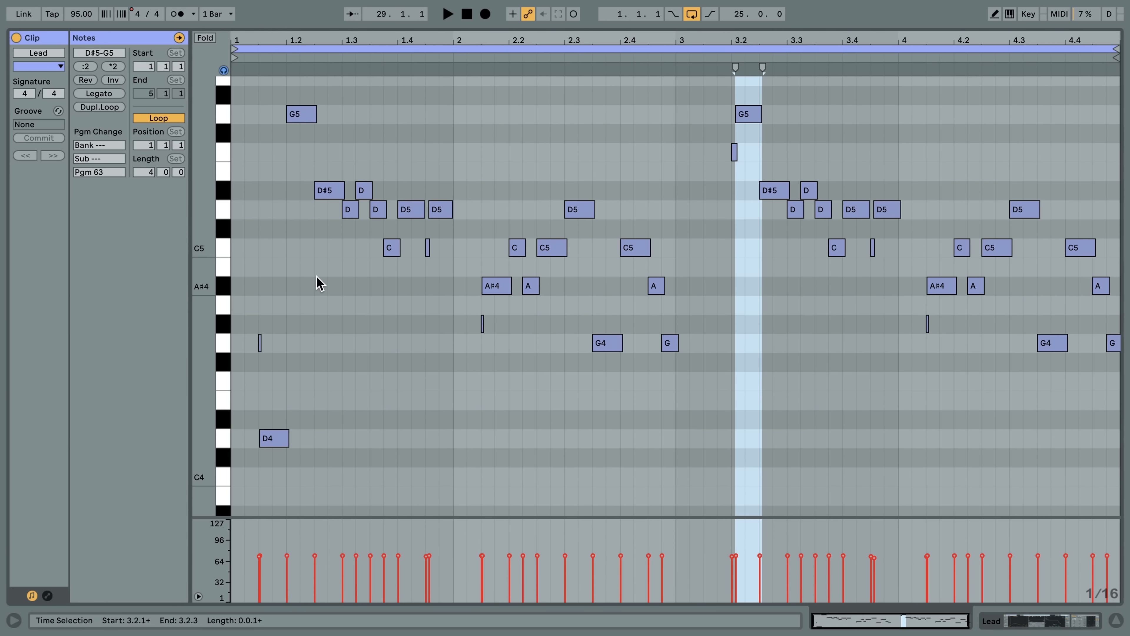
pyautogui.press('space')
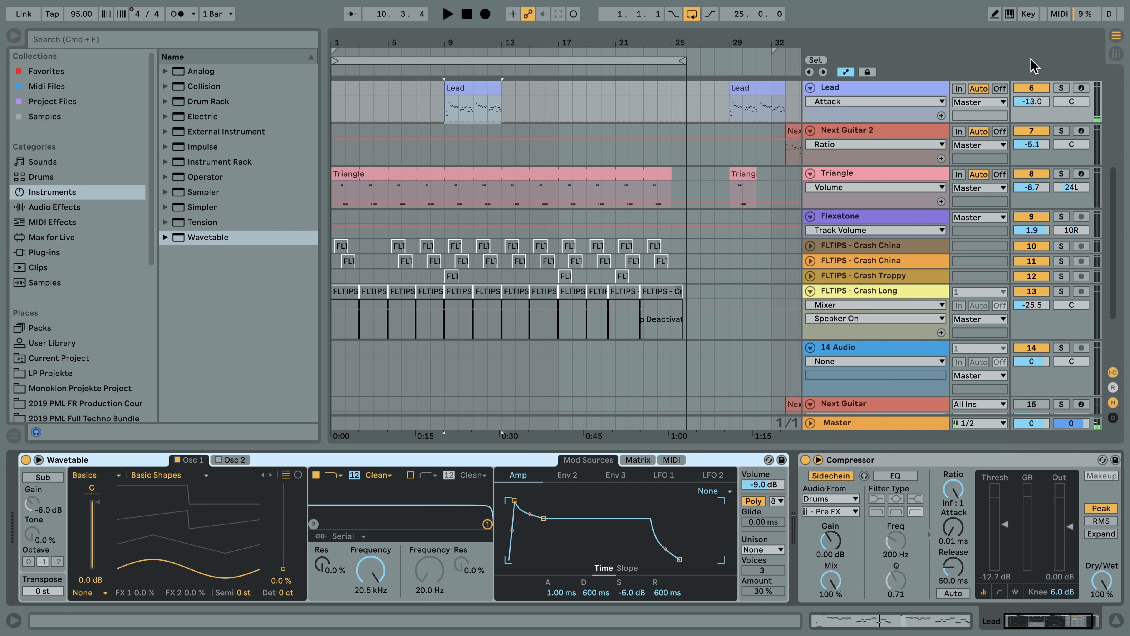
# Solo the Lead track and set Wavetable's oscillator 1 position to 65%, listening to the result
pyautogui.click(1059, 88)
pyautogui.moveTo(283, 567); pyautogui.dragTo(283, 513)
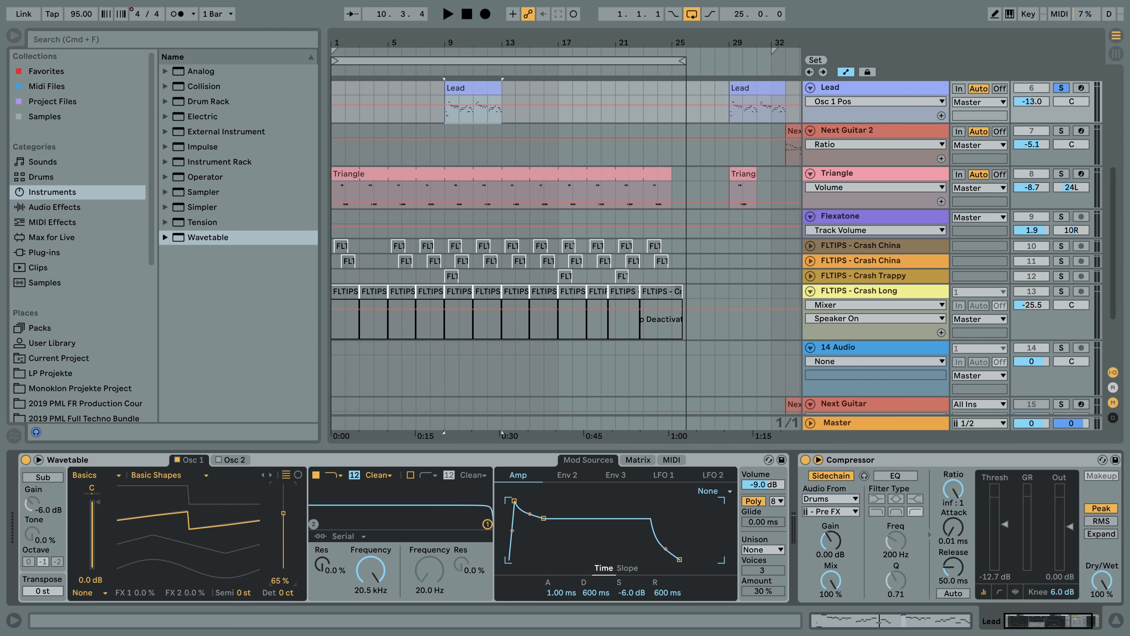
pyautogui.press('space')
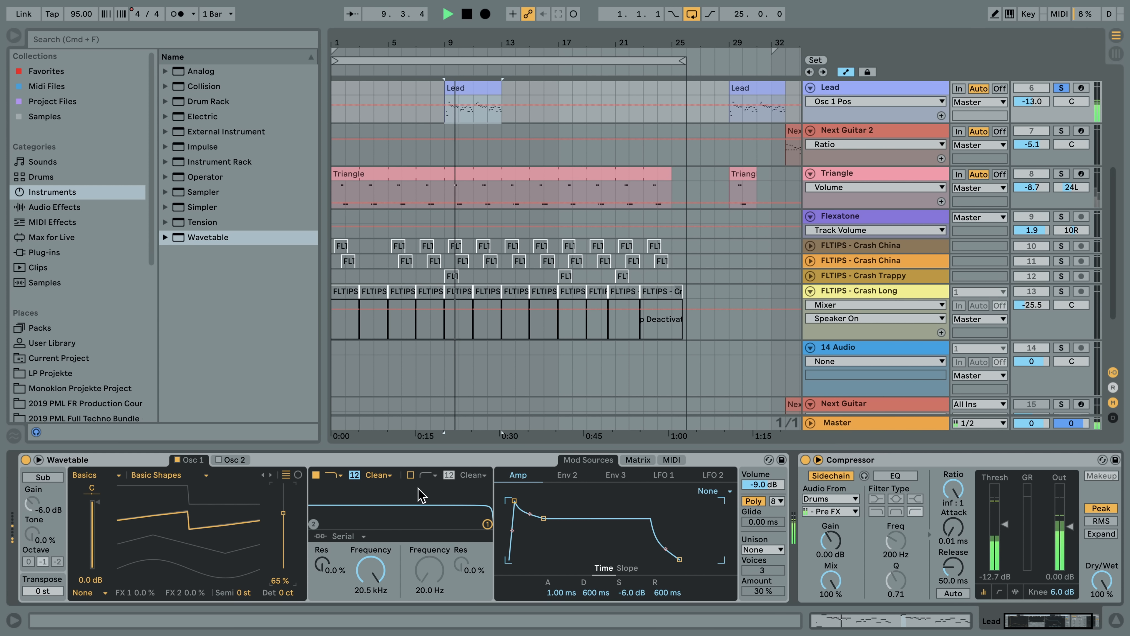
pyautogui.press('space')
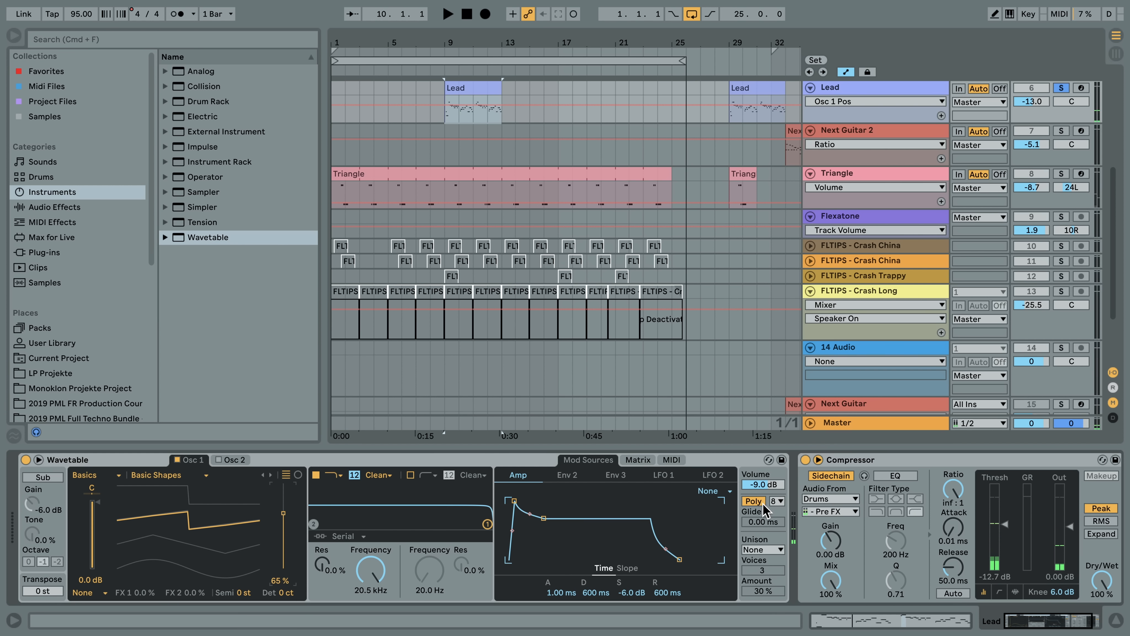
# Switch Wavetable to mono and set its glide time to 34.0 ms while auditioning the lead
pyautogui.press('space')
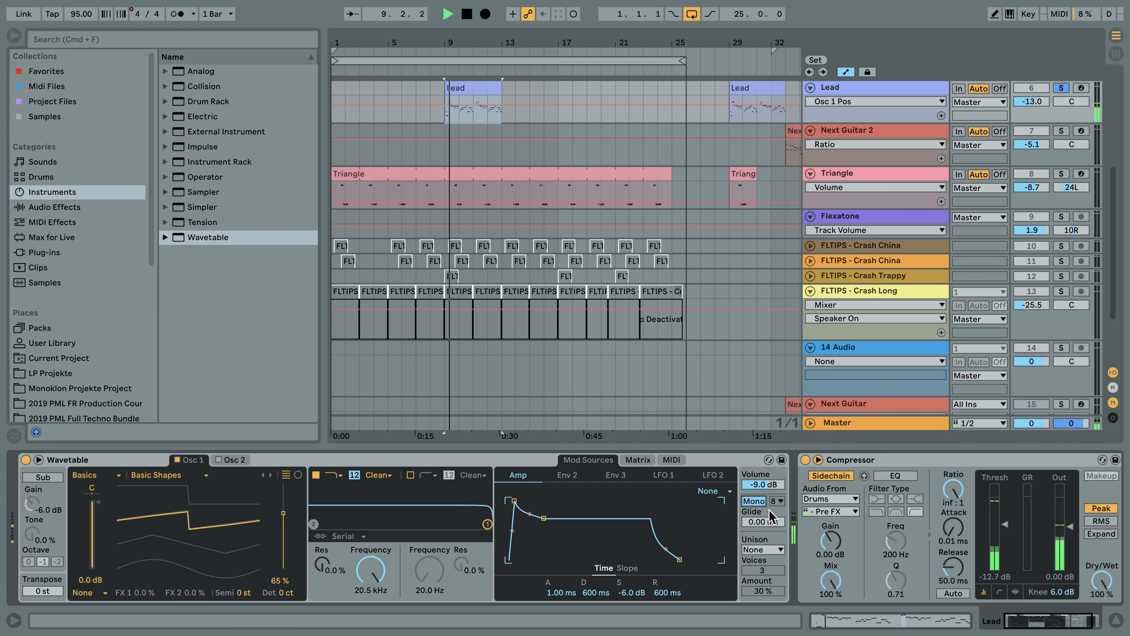
pyautogui.press('space')
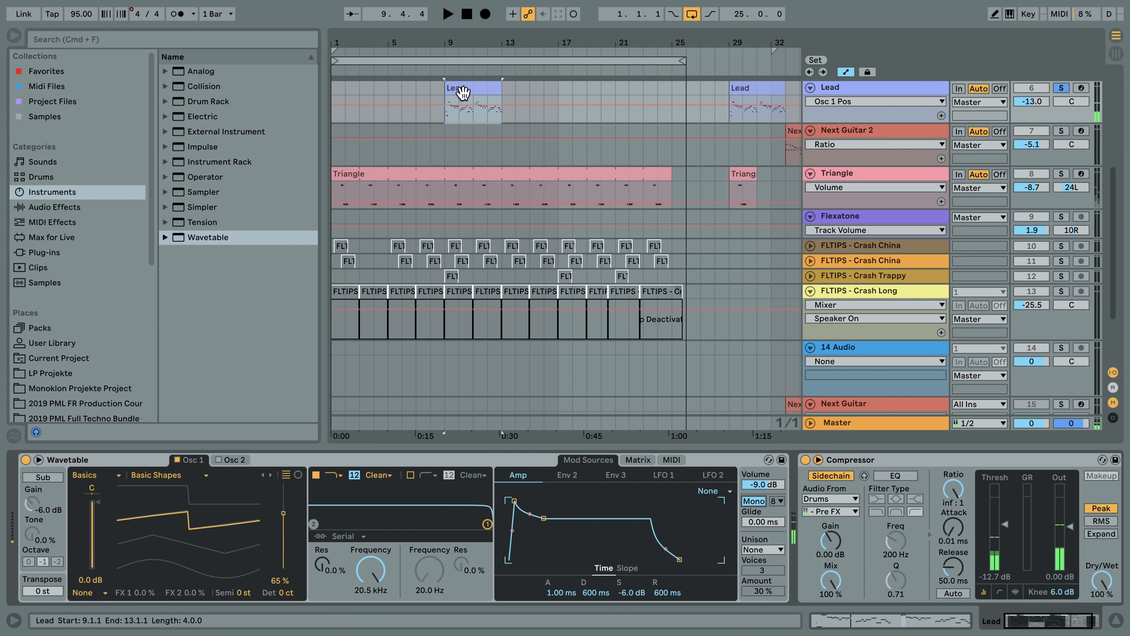
pyautogui.moveTo(775, 525); pyautogui.dragTo(774, 514)
pyautogui.press('space')
pyautogui.moveTo(764, 522); pyautogui.dragTo(764, 516)
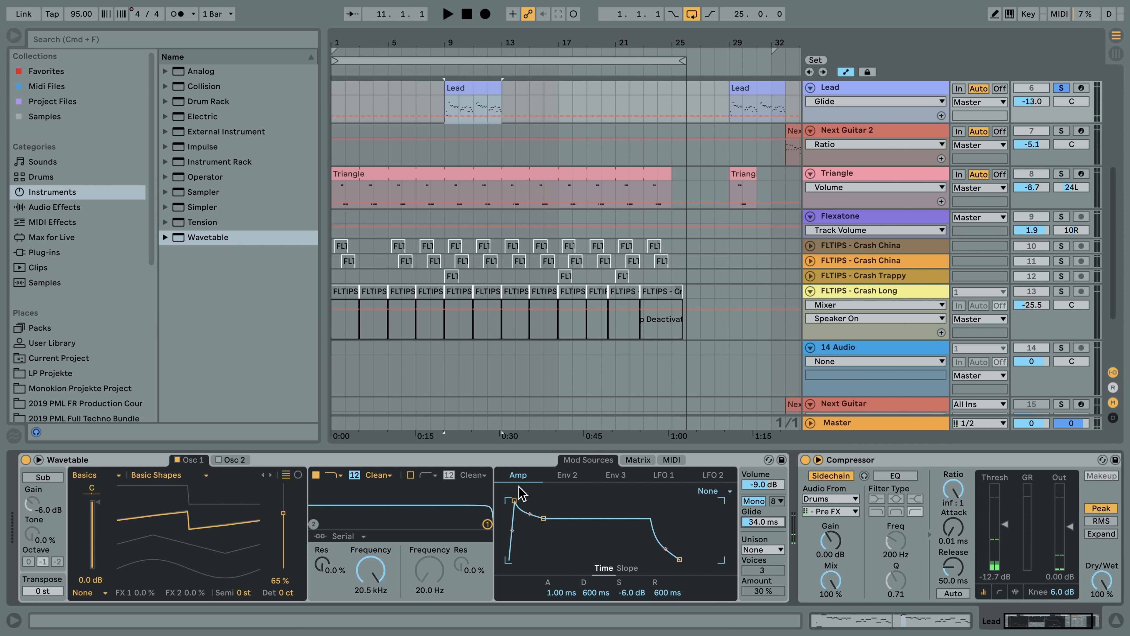
# Shape Wavetable's amp envelope with 817 ms decay, 0.0 dB sustain and 1.50 ms release, and play the lead
pyautogui.click(673, 594)
pyautogui.moveTo(679, 559); pyautogui.dragTo(650, 560)
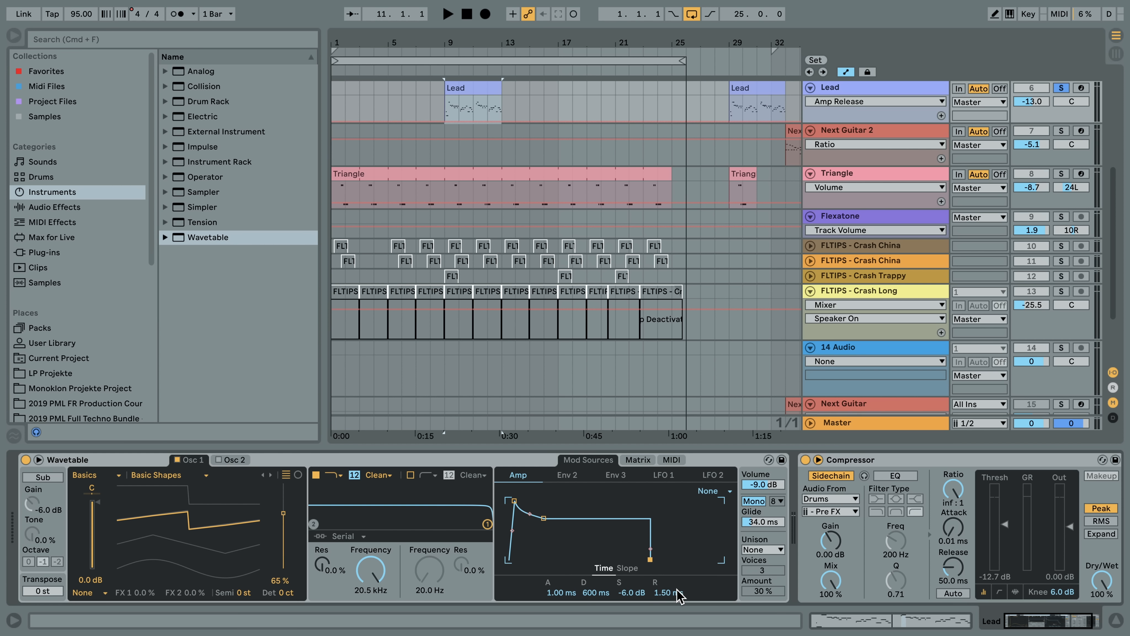
pyautogui.moveTo(544, 519); pyautogui.dragTo(546, 501)
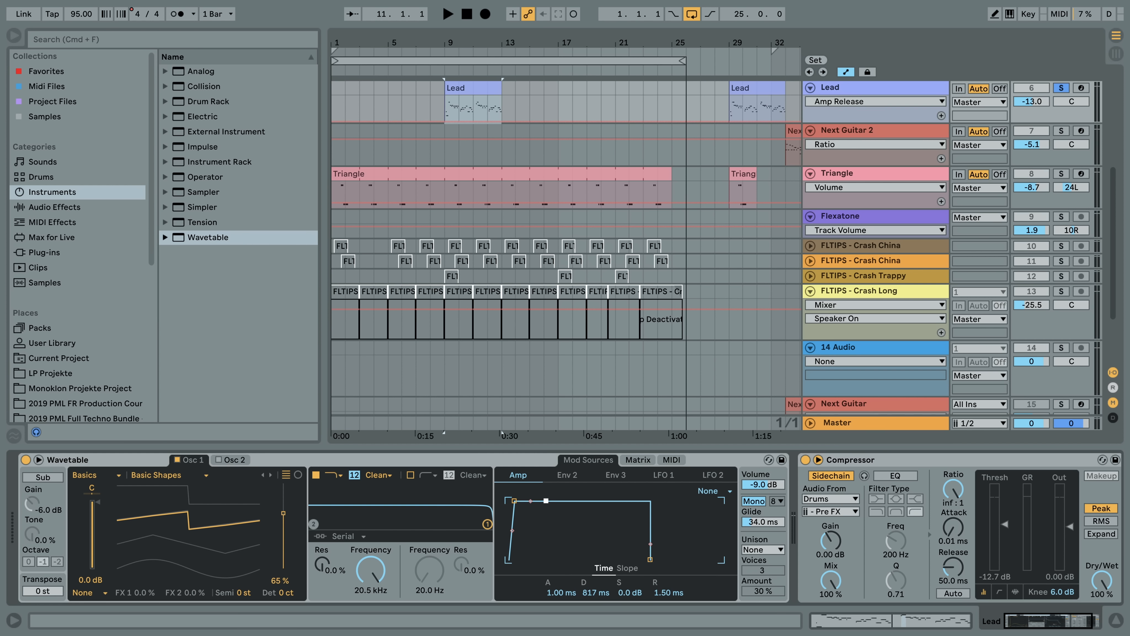
pyautogui.press('space')
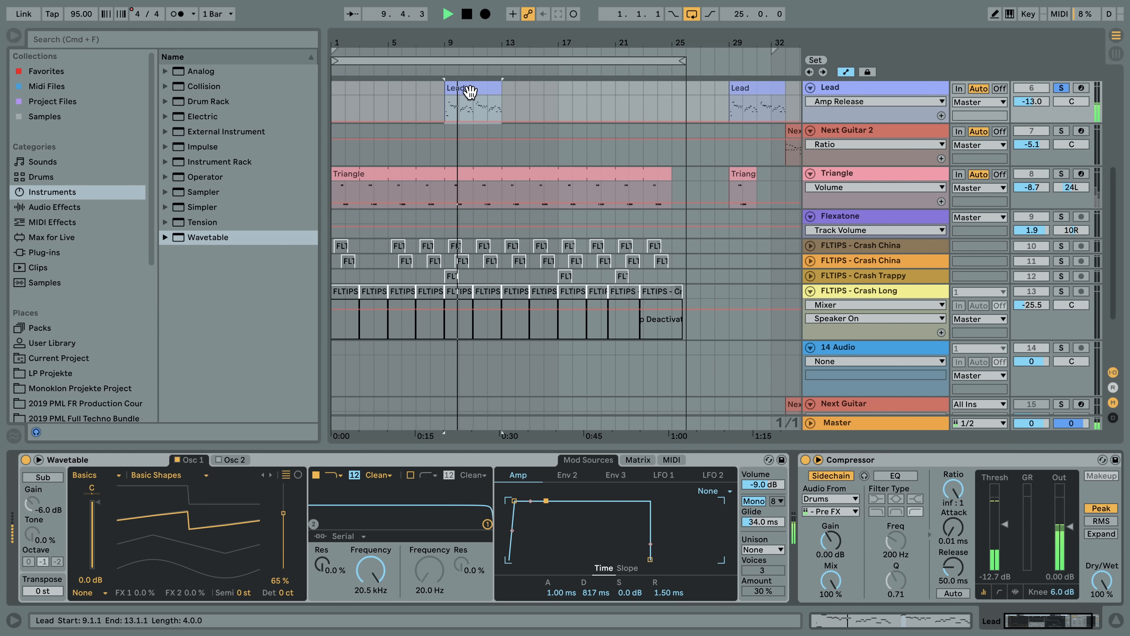
# Add EQ Eight after Wavetable on the Lead track and set its band 1 low cut to about 574 Hz with Q 0.63
pyautogui.click(69, 207)
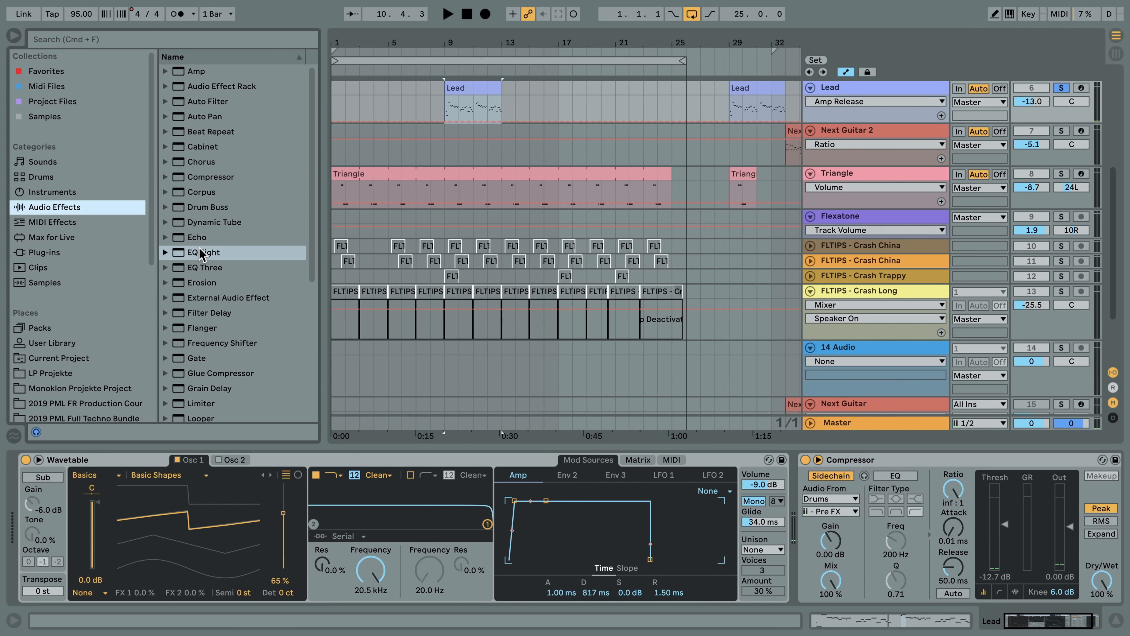
pyautogui.moveTo(201, 253); pyautogui.dragTo(903, 530)
pyautogui.moveTo(830, 552); pyautogui.dragTo(928, 533)
pyautogui.press('space')
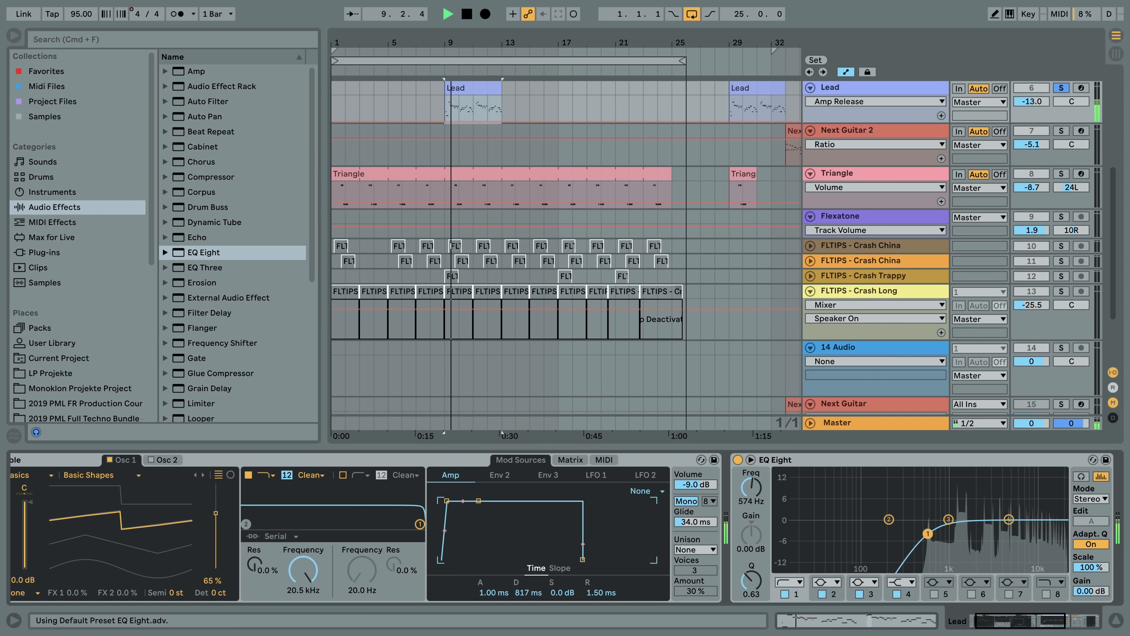
# Open the Lead clip at bar 9 and examine the first bar's overlapping notes during playback
pyautogui.doubleClick(458, 87)
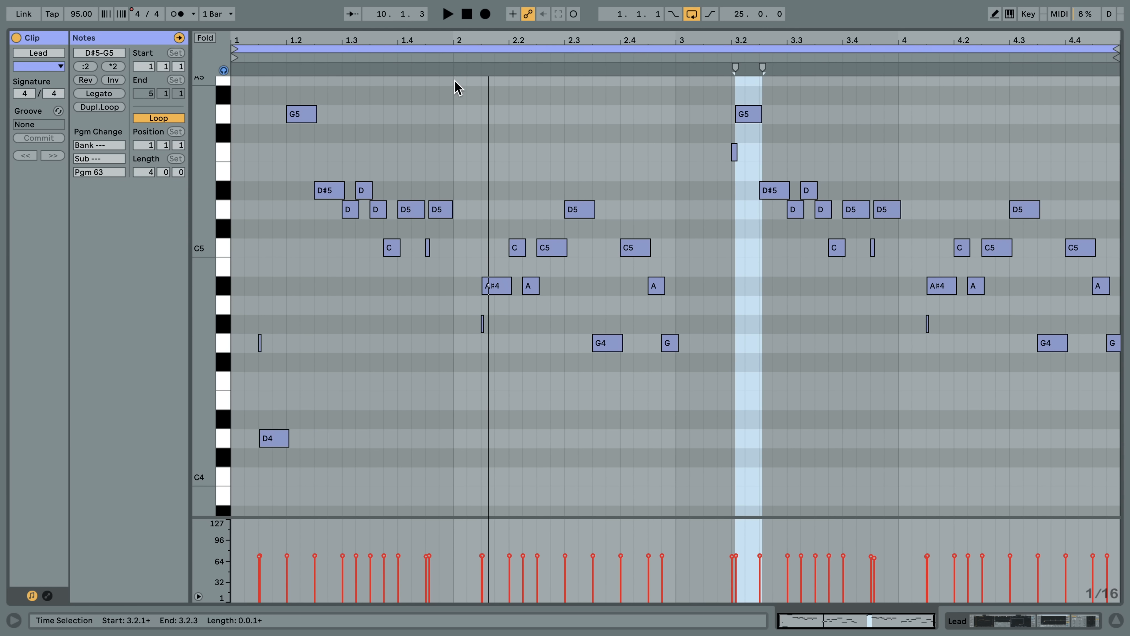
pyautogui.moveTo(313, 44); pyautogui.dragTo(457, 401)
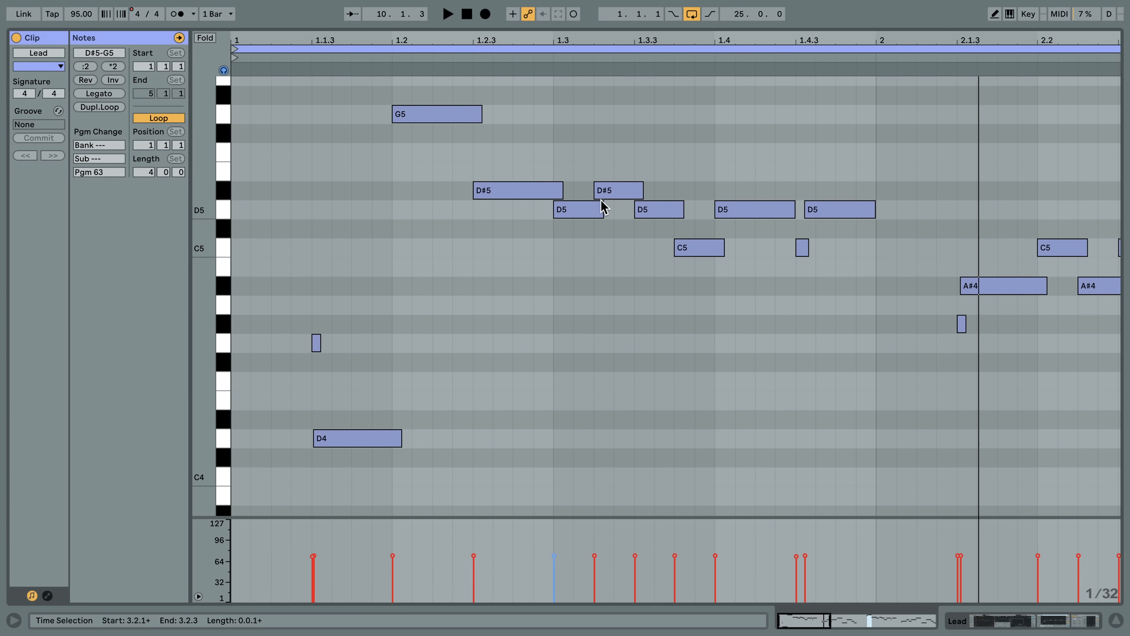
pyautogui.press('space')
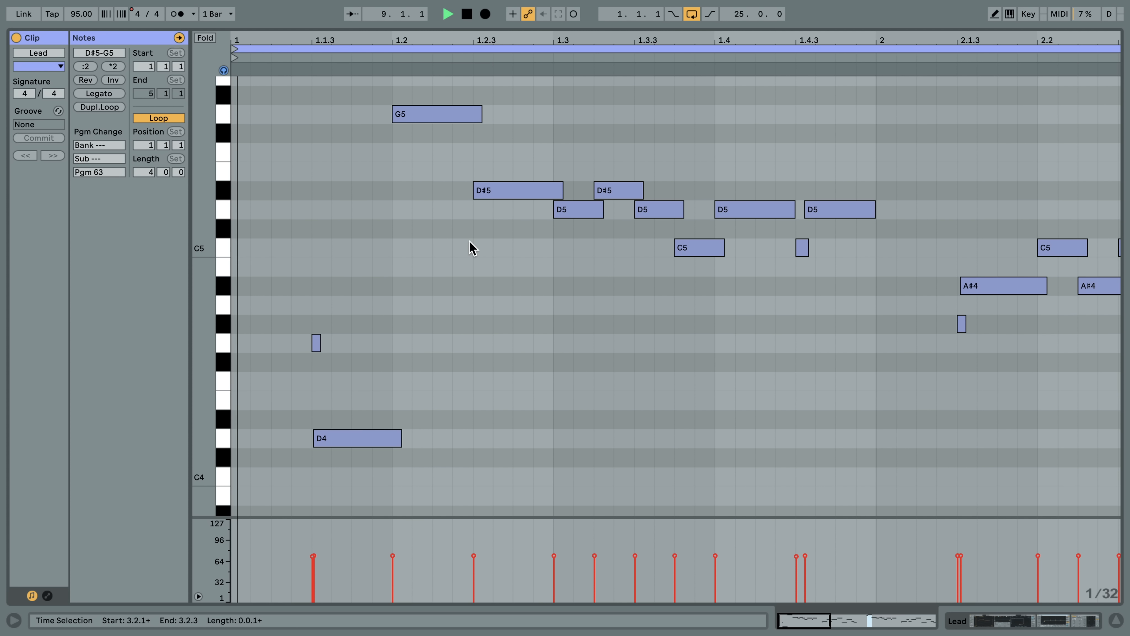
# Play the rest of the Lead clip's first bar and check the overlaps between its D5 and D#5 notes
pyautogui.click(560, 211)
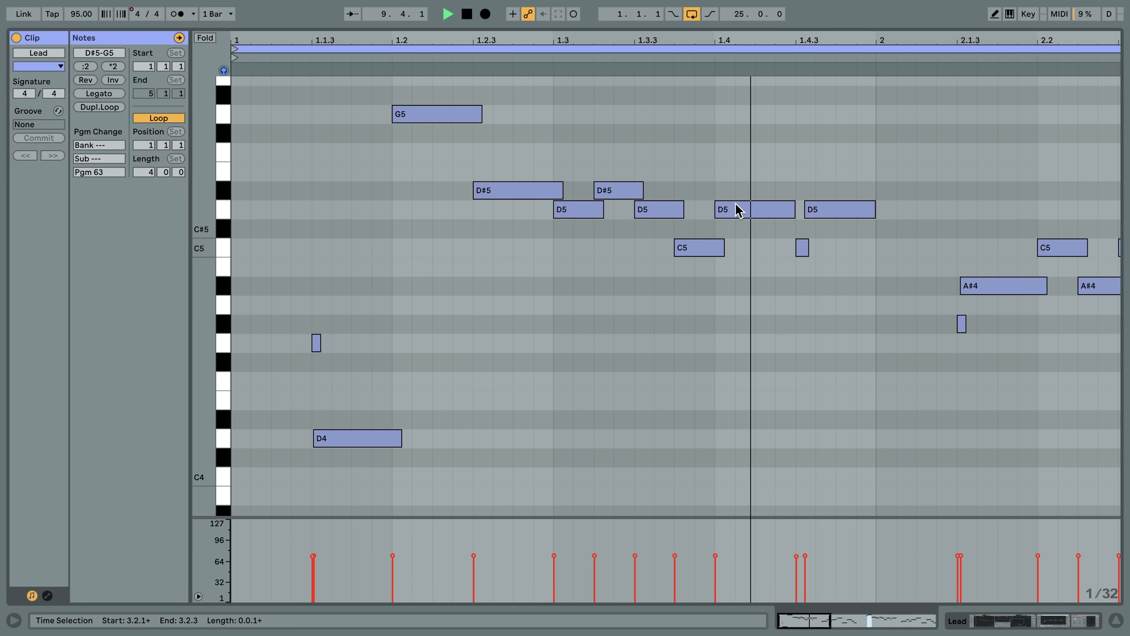
pyautogui.moveTo(747, 42); pyautogui.dragTo(747, 12)
pyautogui.moveTo(557, 39); pyautogui.dragTo(411, 39)
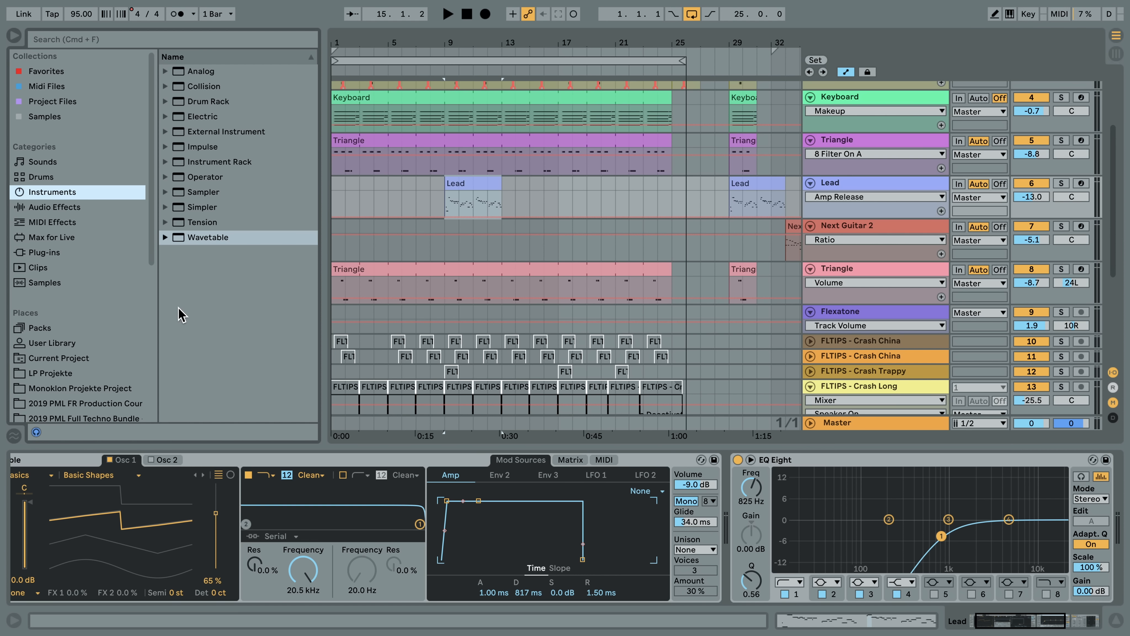
# Place the project's imported Flexatone sample at bar 8 on the Flexatone track, then audition the enlarged track in solo
pyautogui.click(91, 360)
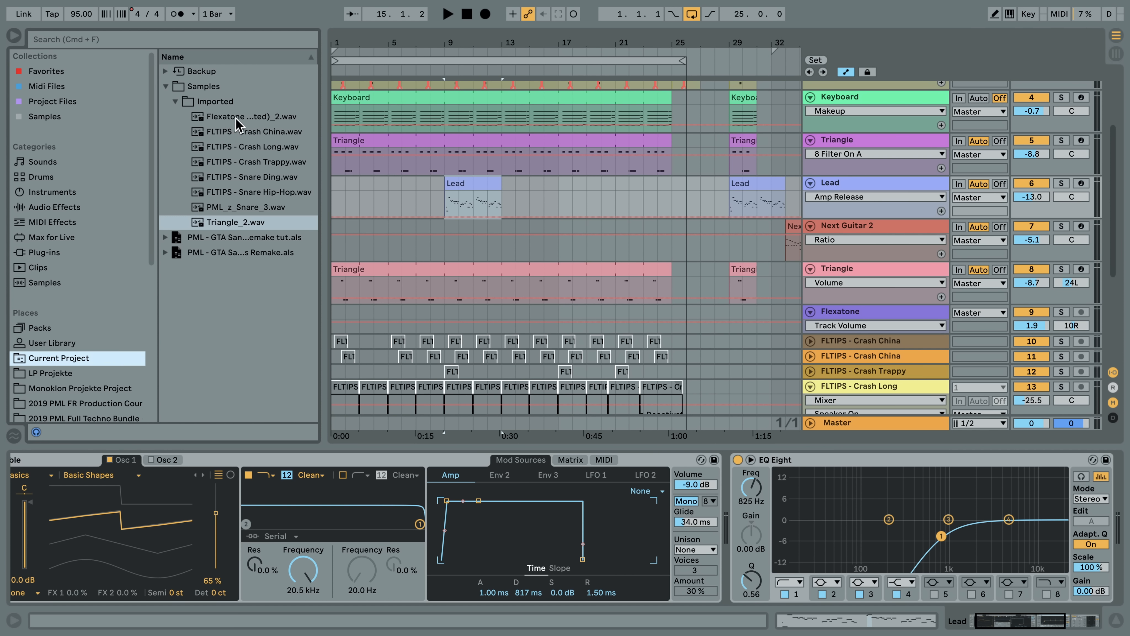
pyautogui.moveTo(227, 117); pyautogui.dragTo(433, 313)
pyautogui.scroll(10, 433, 314)
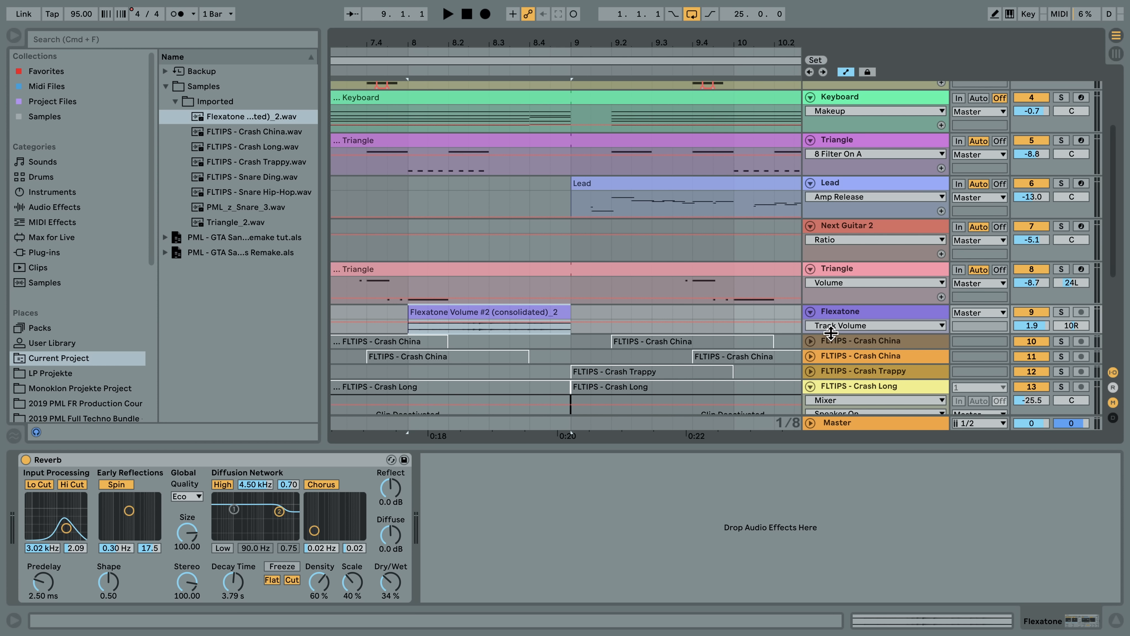
pyautogui.moveTo(830, 333); pyautogui.dragTo(830, 372)
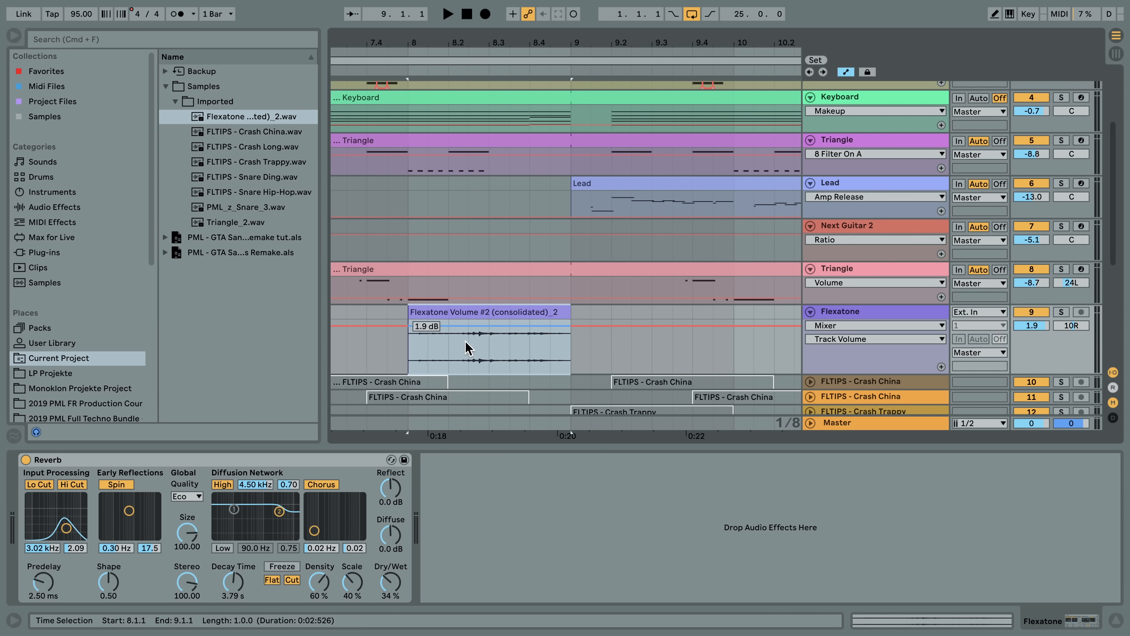
pyautogui.click(1061, 312)
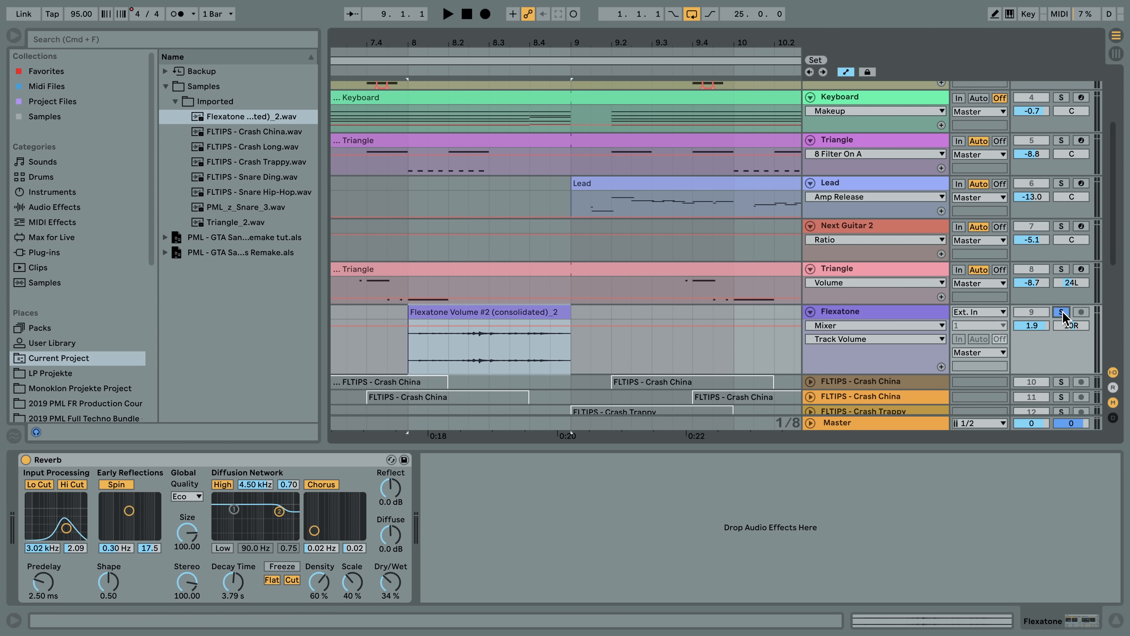
pyautogui.press('space')
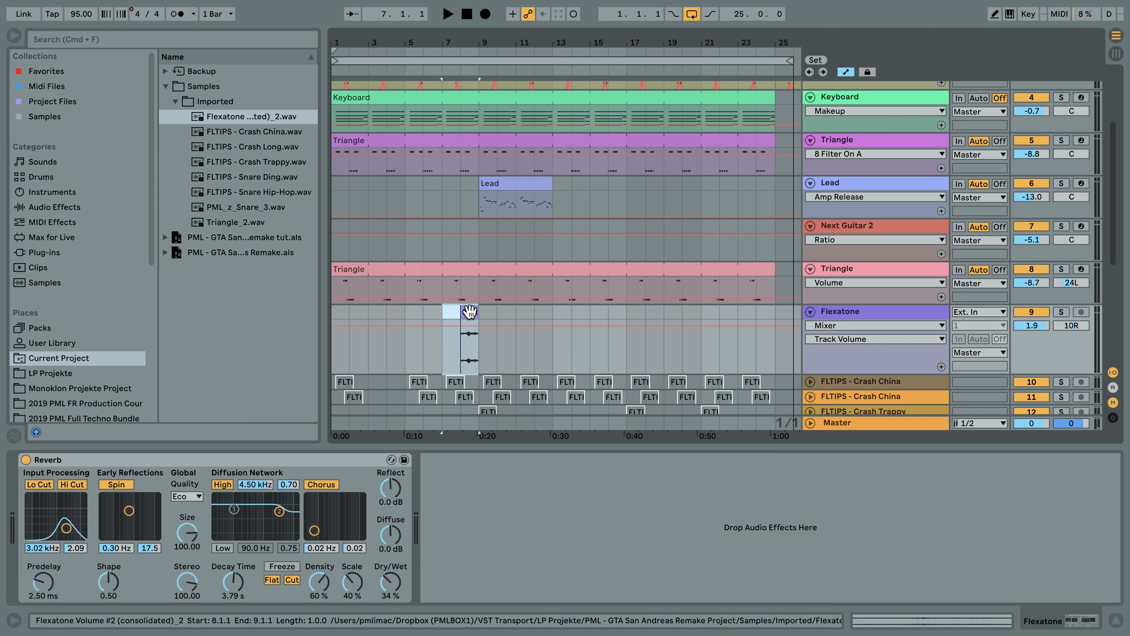
# Copy the Flexatone clip along its track so it repeats every two bars from bar 2 to bar 24
pyautogui.moveTo(470, 313); pyautogui.dragTo(521, 323)
pyautogui.moveTo(521, 324); pyautogui.dragTo(505, 323)
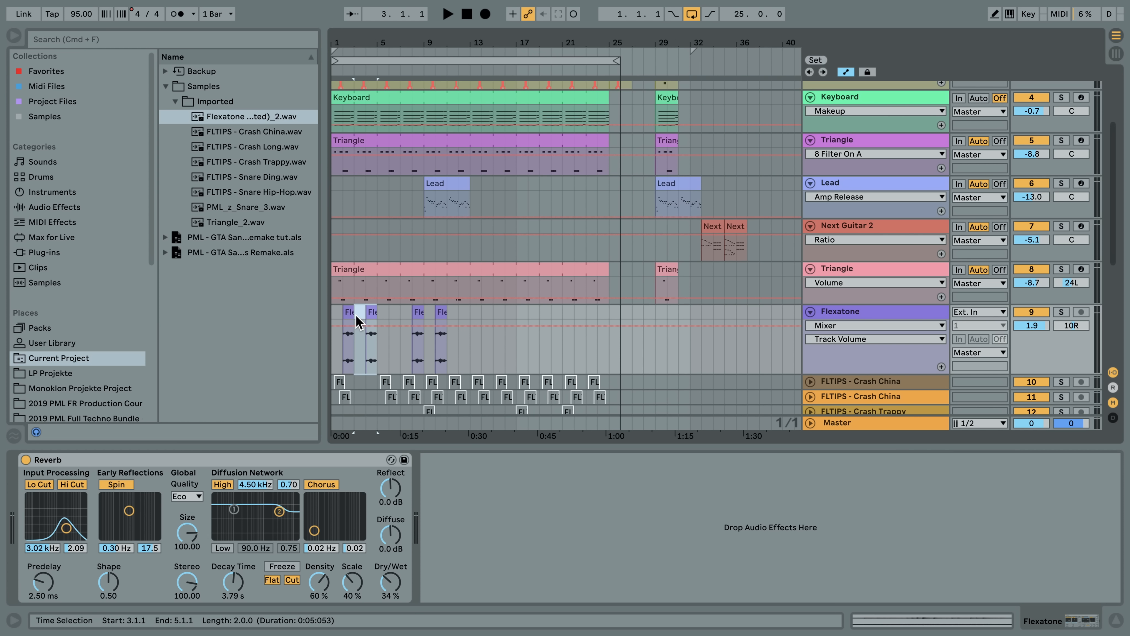
pyautogui.press('super+d')
pyautogui.press('super+d')
pyautogui.press('super+d')
pyautogui.press('super+d')
pyautogui.press('super+d')
pyautogui.press('super+d')
pyautogui.press('super+d')
pyautogui.press('super+d')
pyautogui.press('super+d')
pyautogui.press('super+d')
pyautogui.click(402, 339)
pyautogui.press('space')
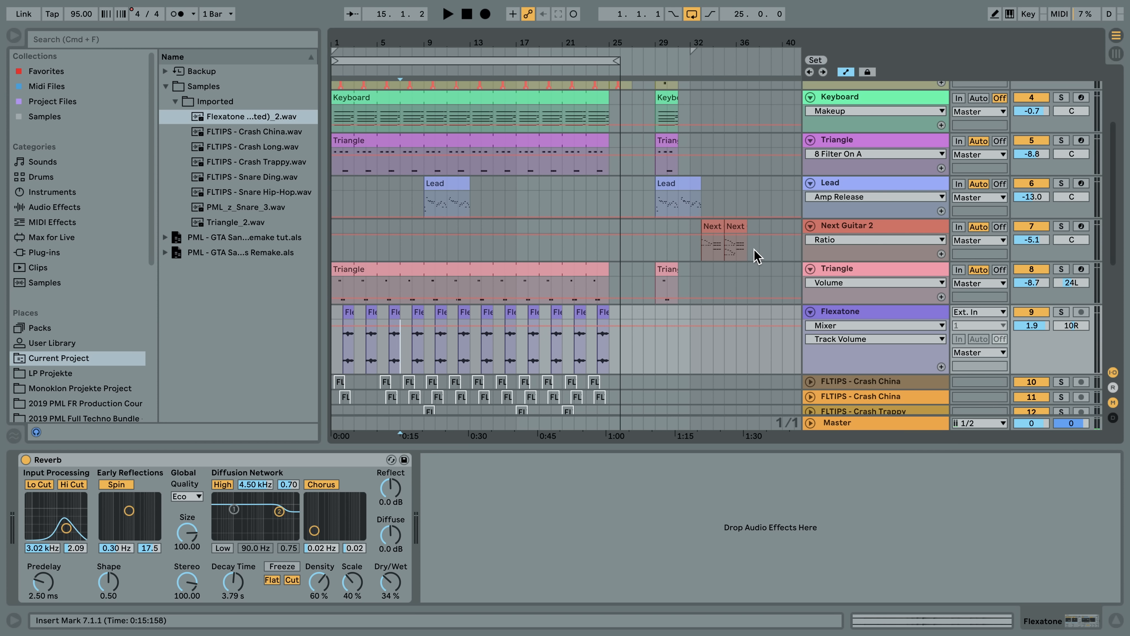
# Copy the two Next Guitar 2 clips to bar 15 and load the Guitar Mute Sampler preset on their track
pyautogui.moveTo(755, 250); pyautogui.dragTo(496, 225)
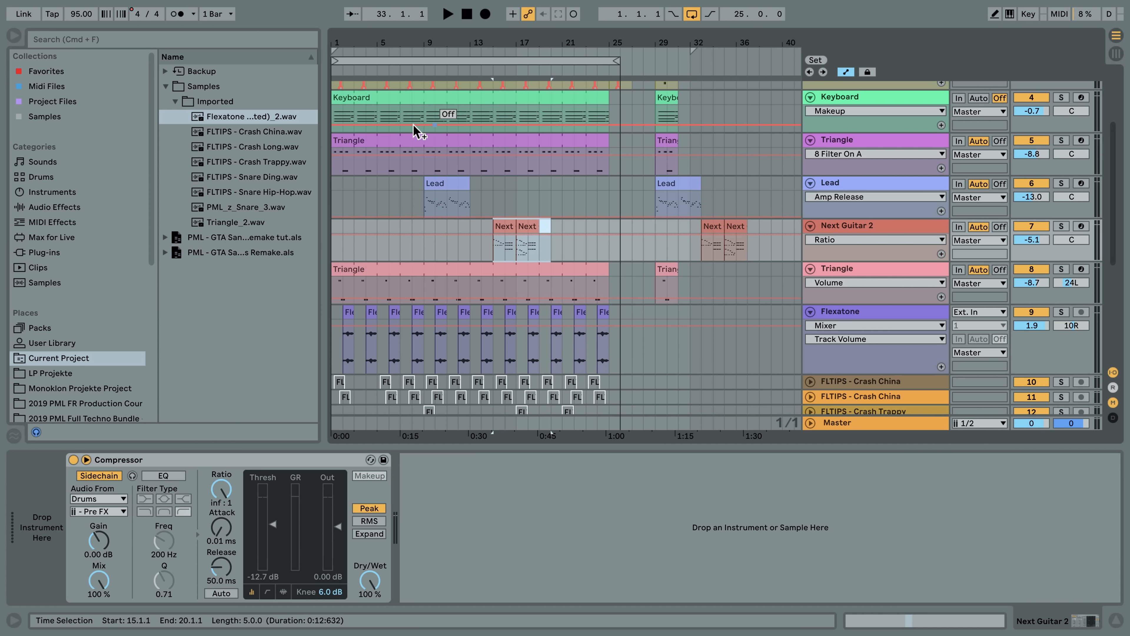
pyautogui.click(866, 229)
pyautogui.click(93, 192)
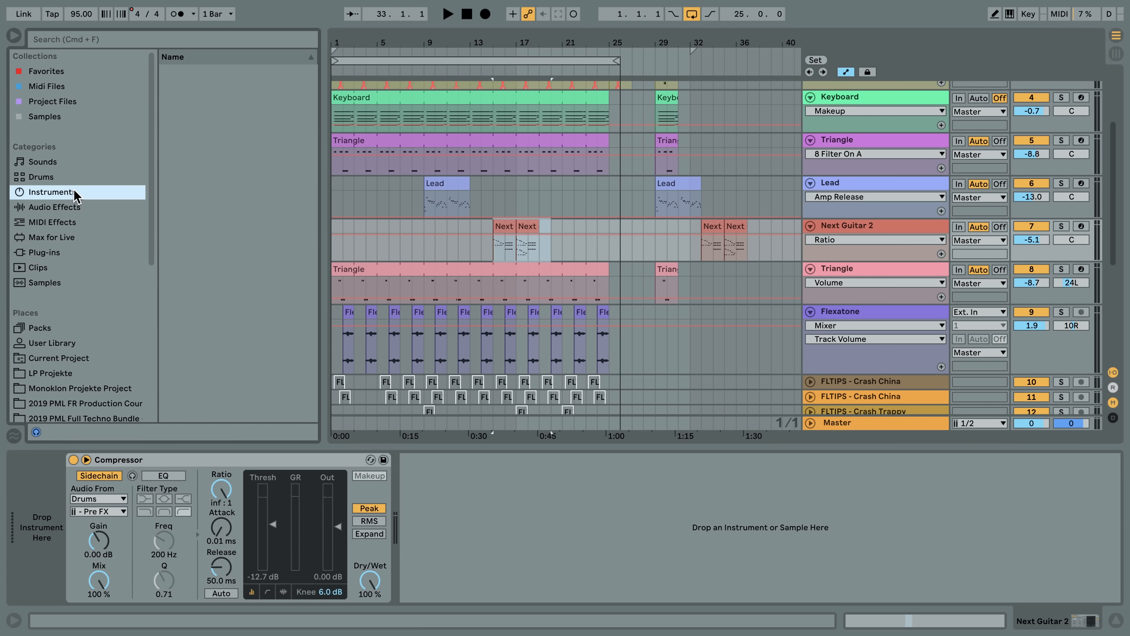
pyautogui.click(113, 39)
pyautogui.write('guitar m')
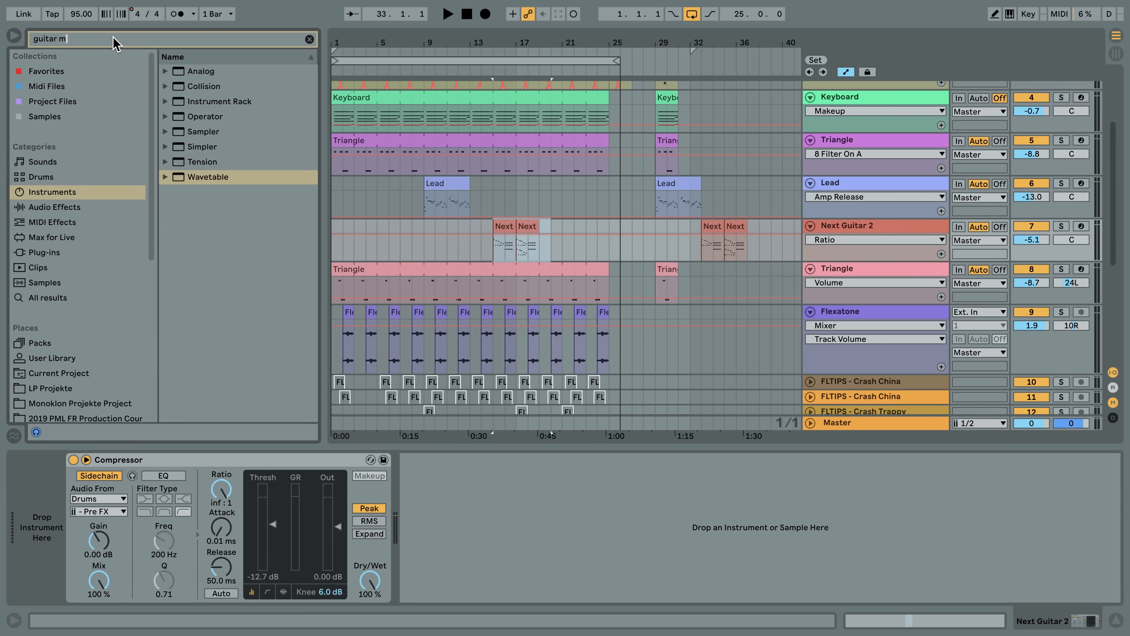
pyautogui.write('ute')
pyautogui.click(166, 86)
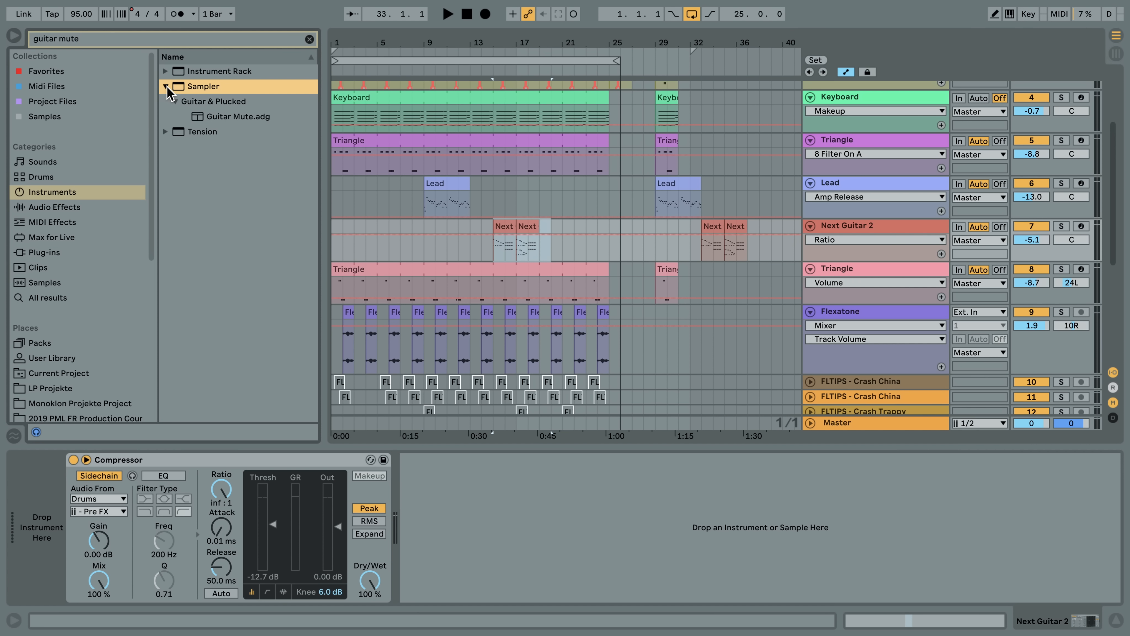
pyautogui.doubleClick(235, 116)
pyautogui.press('space')
# Open the Next Guitar 2 clip at bar 15 and examine its notes and velocities while playing it from the start
pyautogui.doubleClick(507, 232)
pyautogui.rightClick(507, 232)
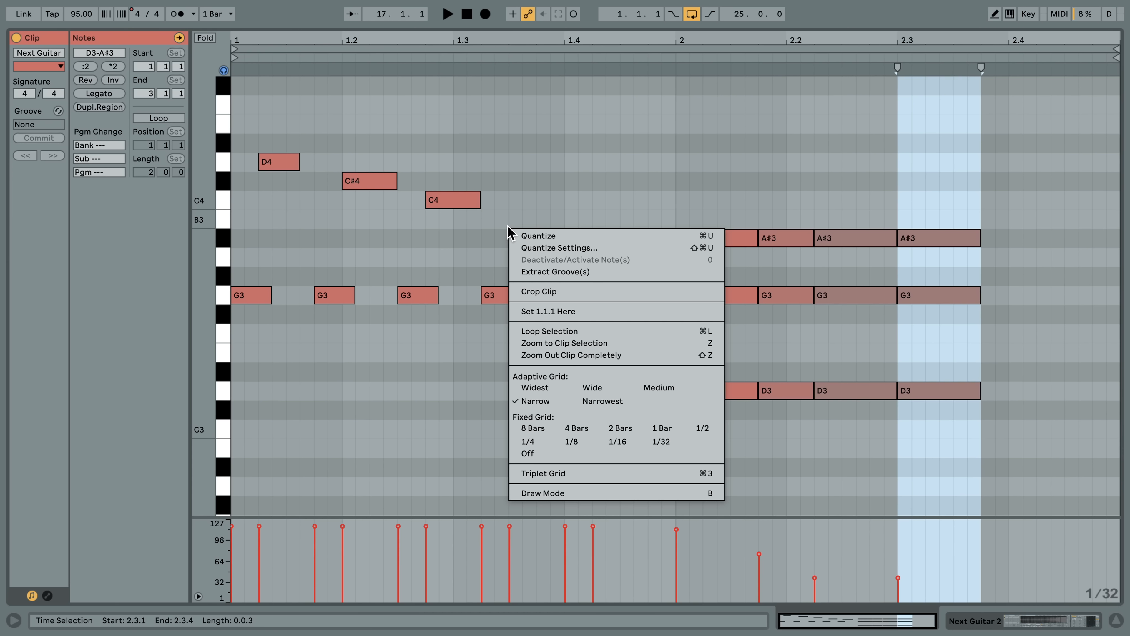
pyautogui.click(525, 176)
pyautogui.press('space')
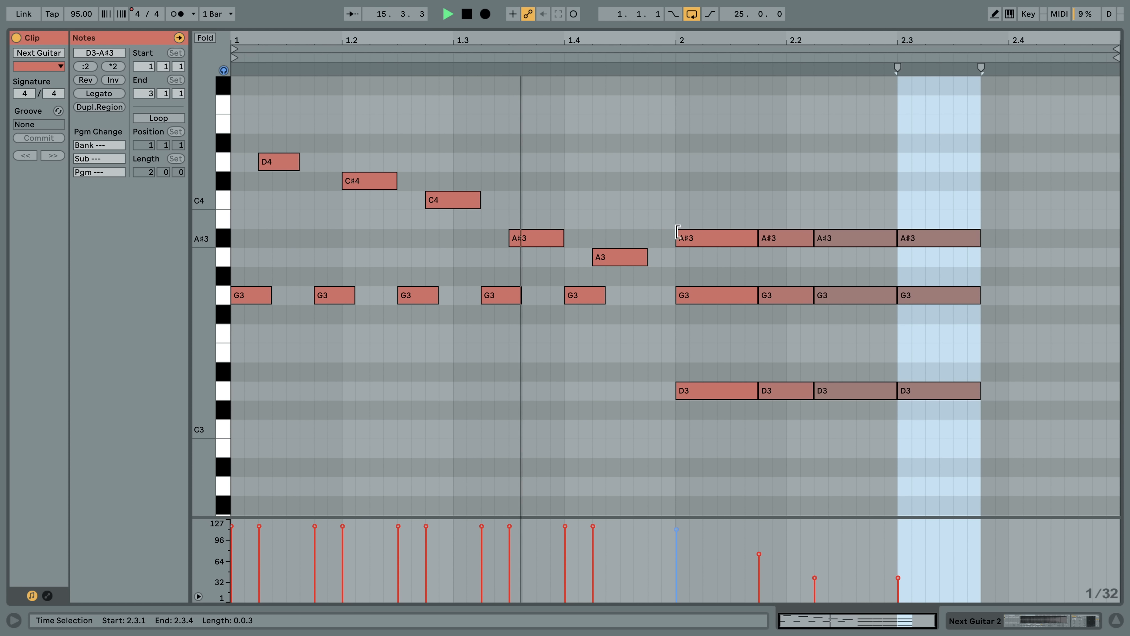
pyautogui.press('space')
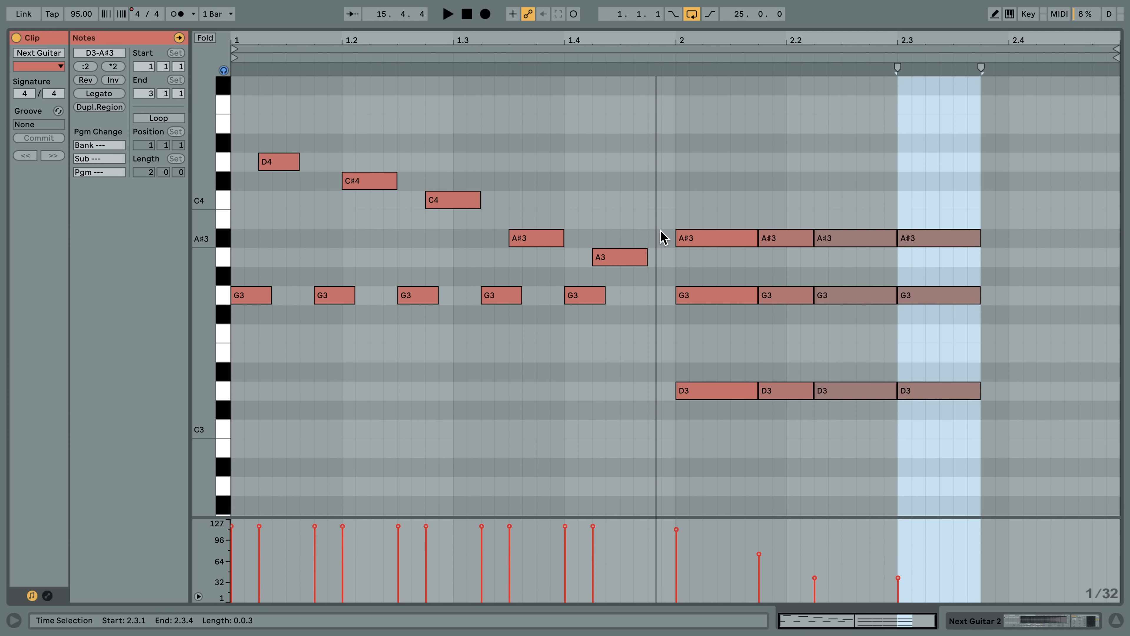
pyautogui.click(244, 255)
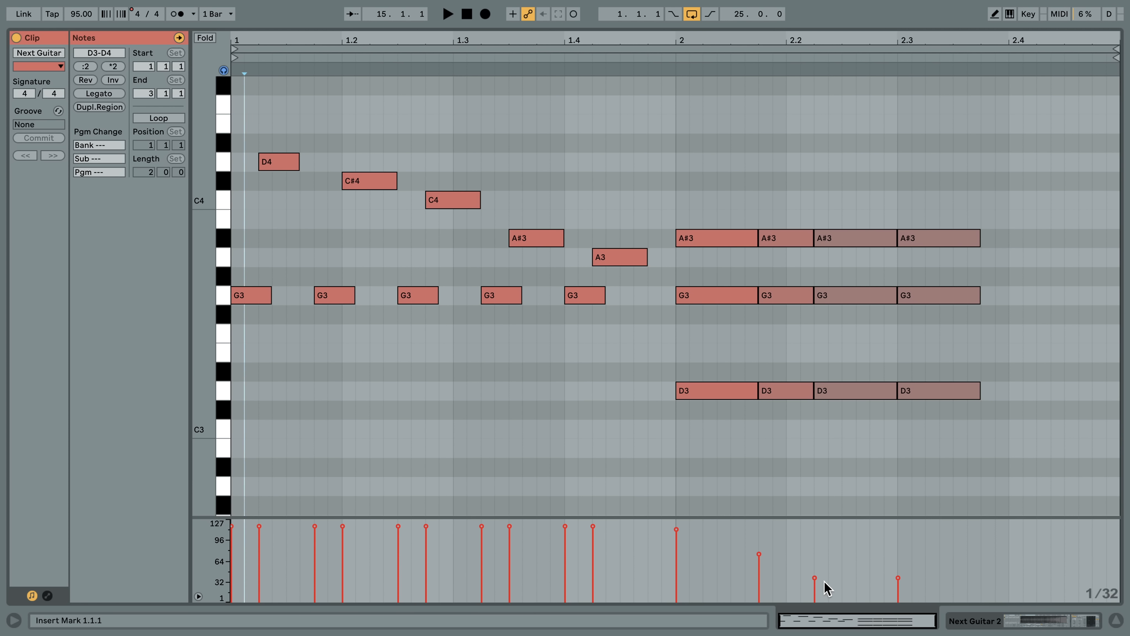
pyautogui.press('space')
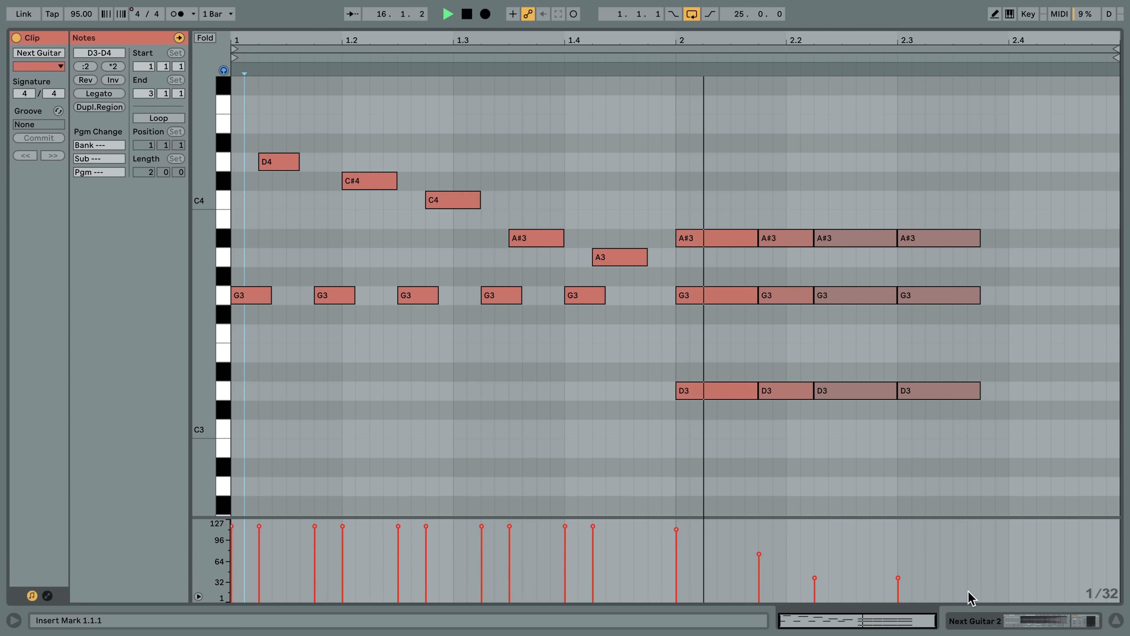
# Add Reverb after Guitar Mute on Next Guitar 2, with the input filter at 4.32 kHz and a 3.31 s decay time
pyautogui.click(1069, 622)
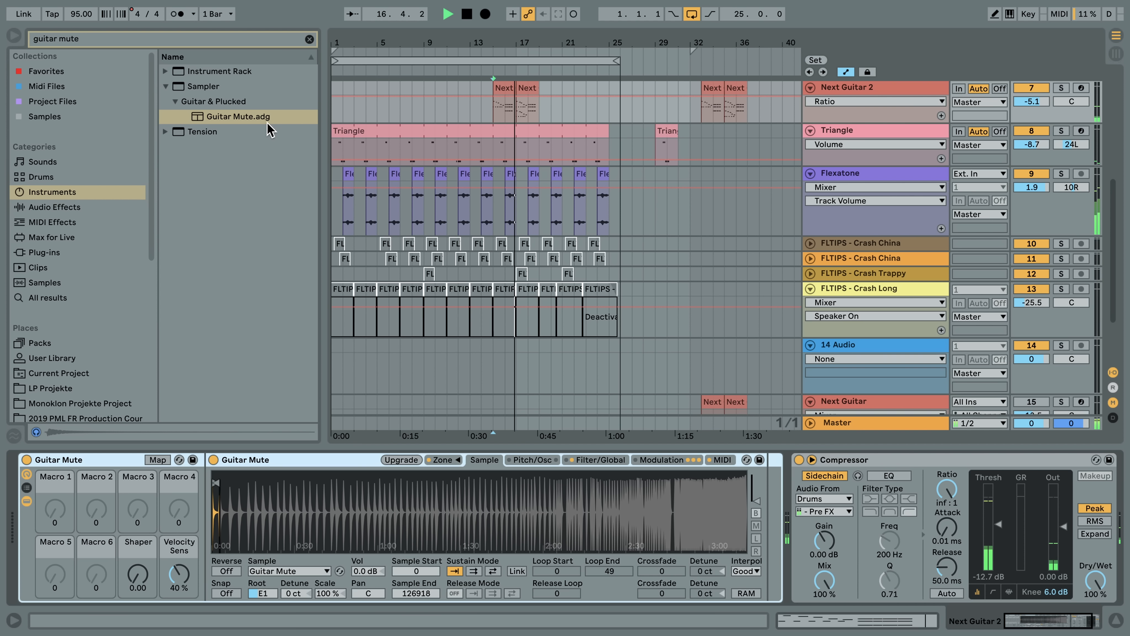
pyautogui.click(100, 207)
pyautogui.click(310, 39)
pyautogui.scroll(-5, 267, 254)
pyautogui.moveTo(202, 343); pyautogui.dragTo(780, 481)
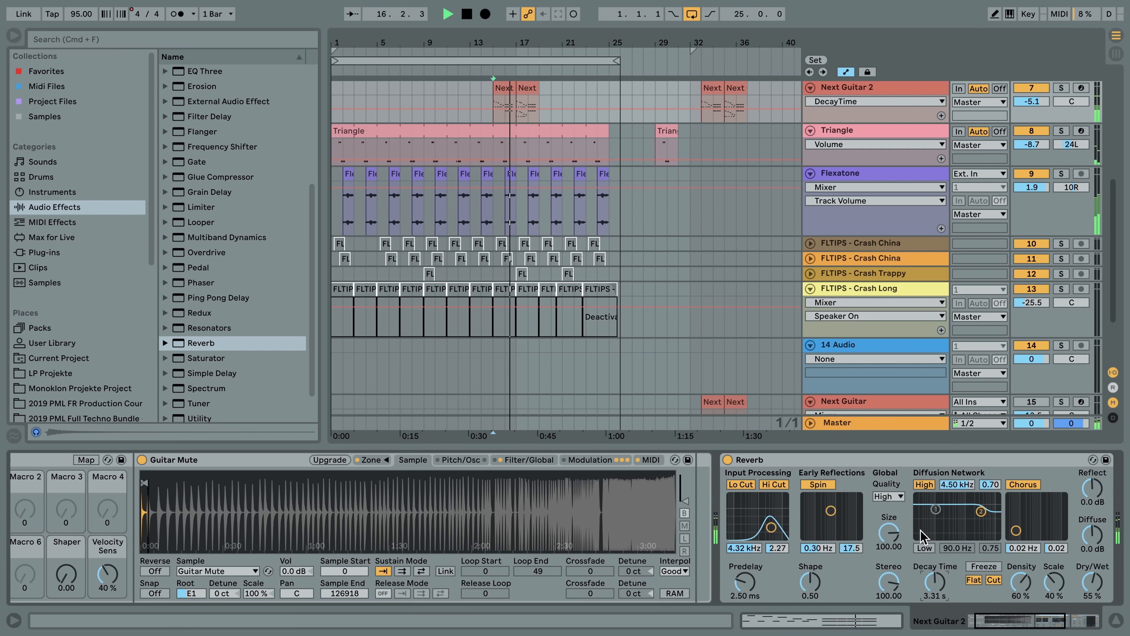
pyautogui.press('space')
# Reactivate all clips on the four FLTIPS Crash tracks and play the arrangement from bar 1
pyautogui.press('super+alt+l')
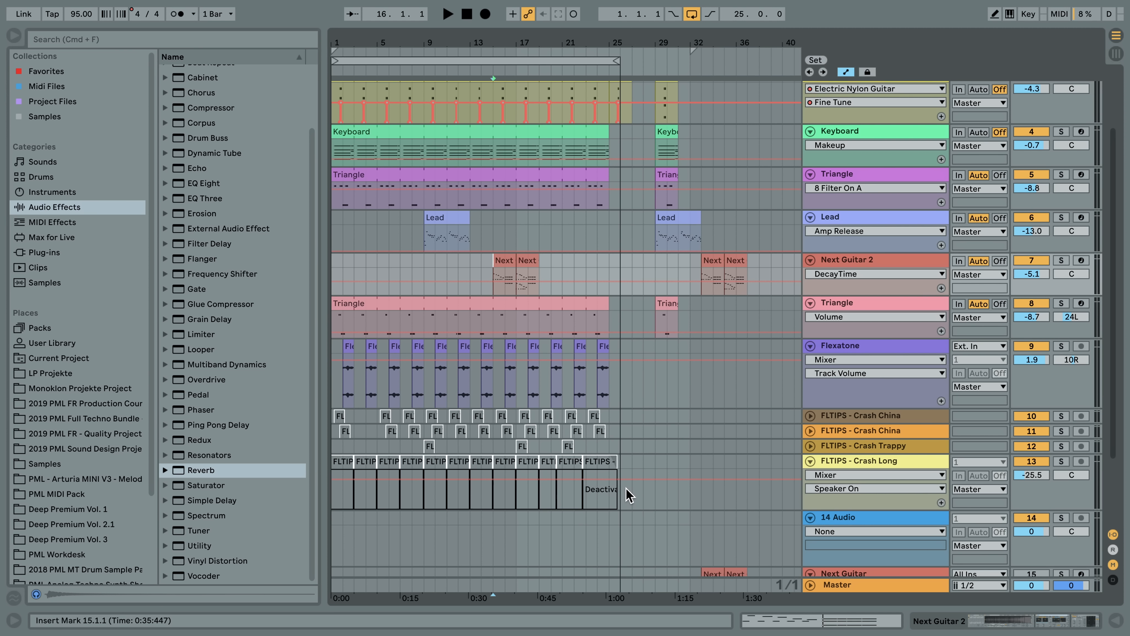
pyautogui.moveTo(635, 495); pyautogui.dragTo(335, 416)
pyautogui.press('space')
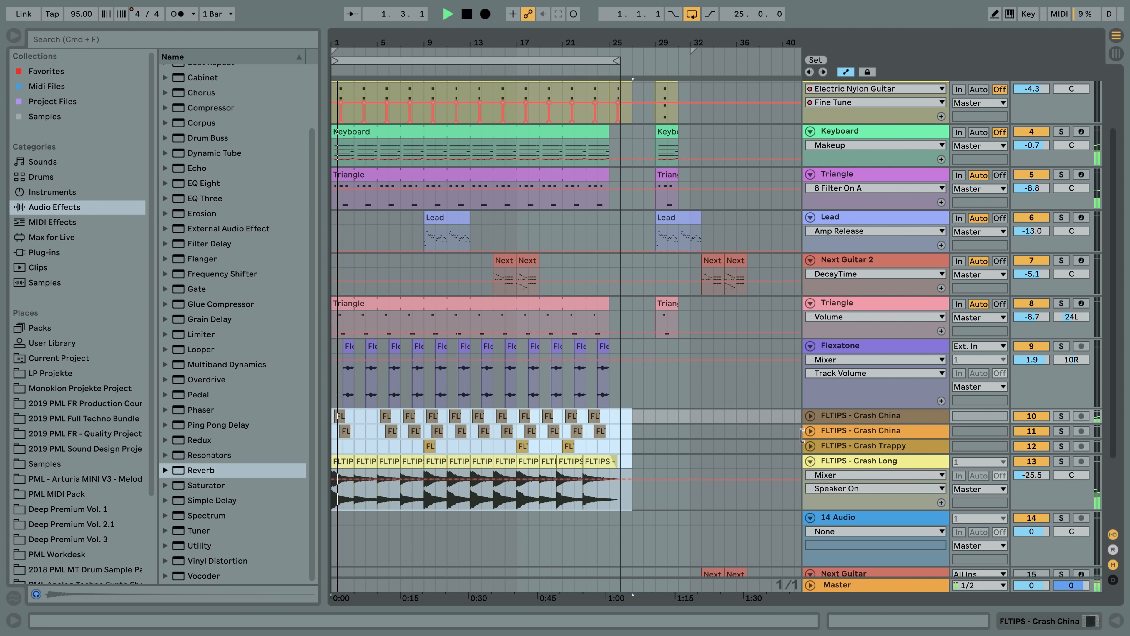
# Unfold the two Crash China tracks and audition each one in solo from bar 5
pyautogui.click(810, 415)
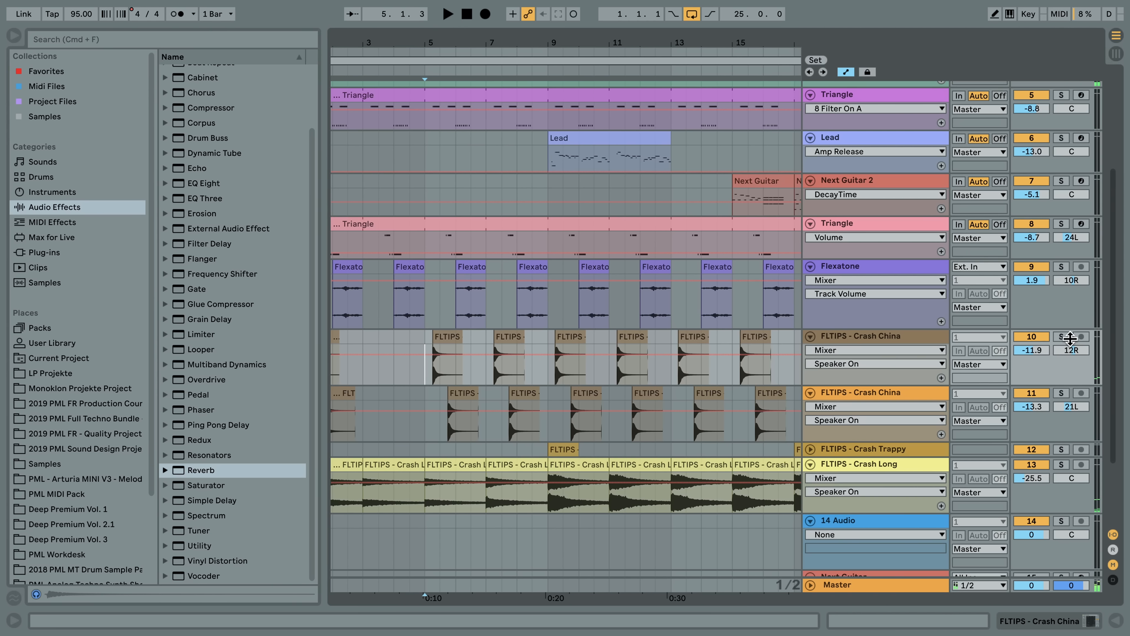
pyautogui.click(1062, 337)
pyautogui.press('space')
pyautogui.click(1059, 394)
pyautogui.click(461, 393)
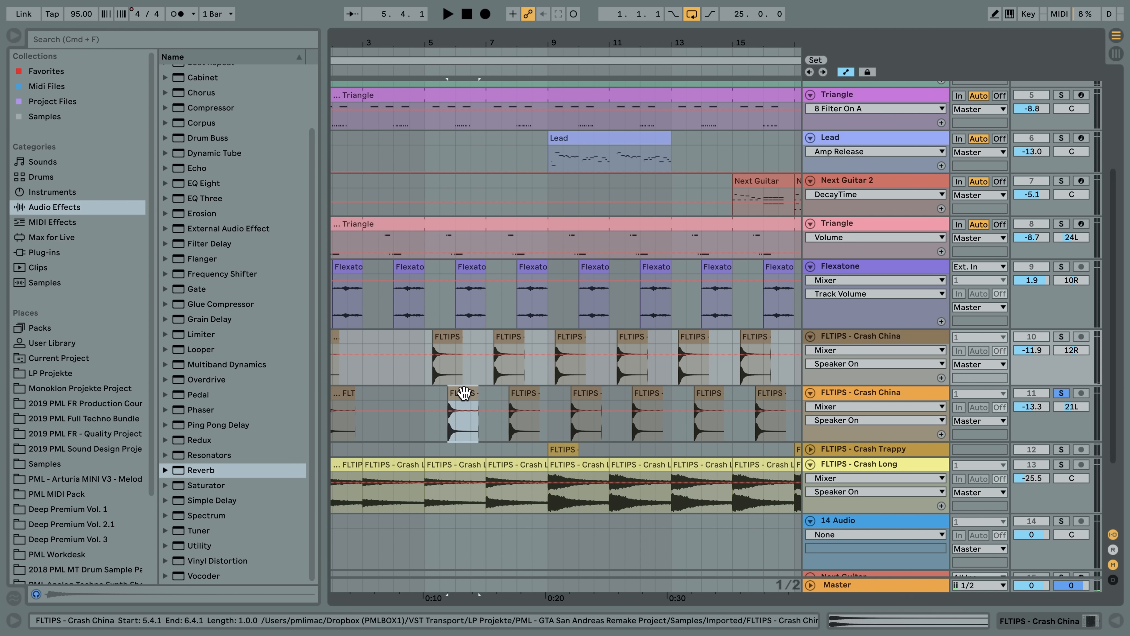
pyautogui.press('space')
pyautogui.press('space')
# Audition the Crash Long track from bar 5 and play it together with the full arrangement
pyautogui.click(427, 487)
pyautogui.click(1061, 464)
pyautogui.press('space')
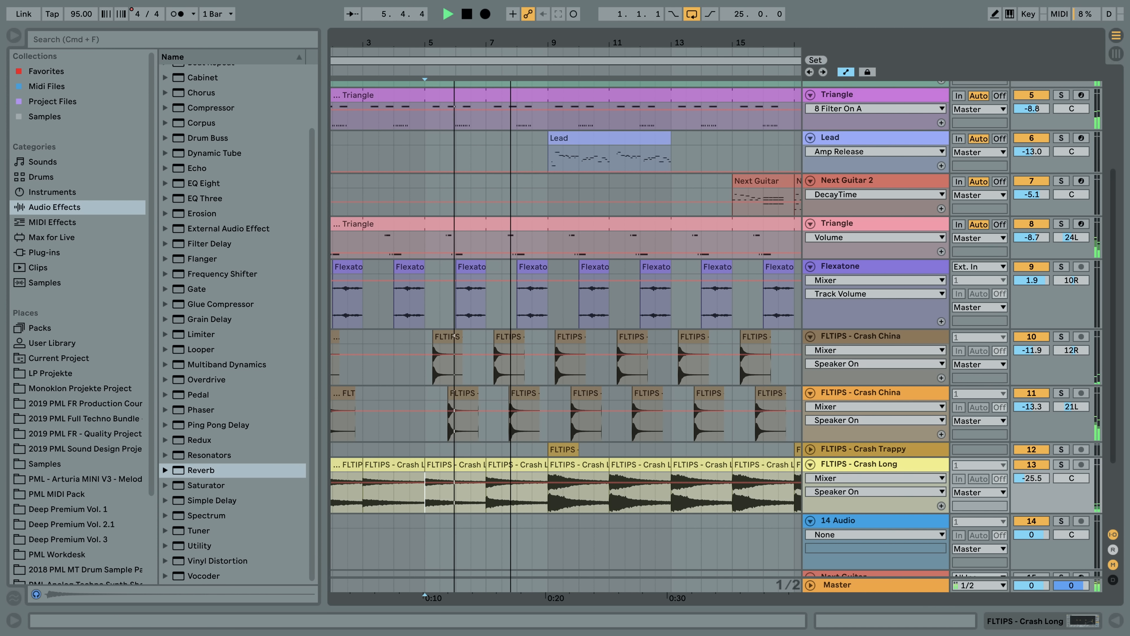
pyautogui.moveTo(501, 53); pyautogui.dragTo(501, 44)
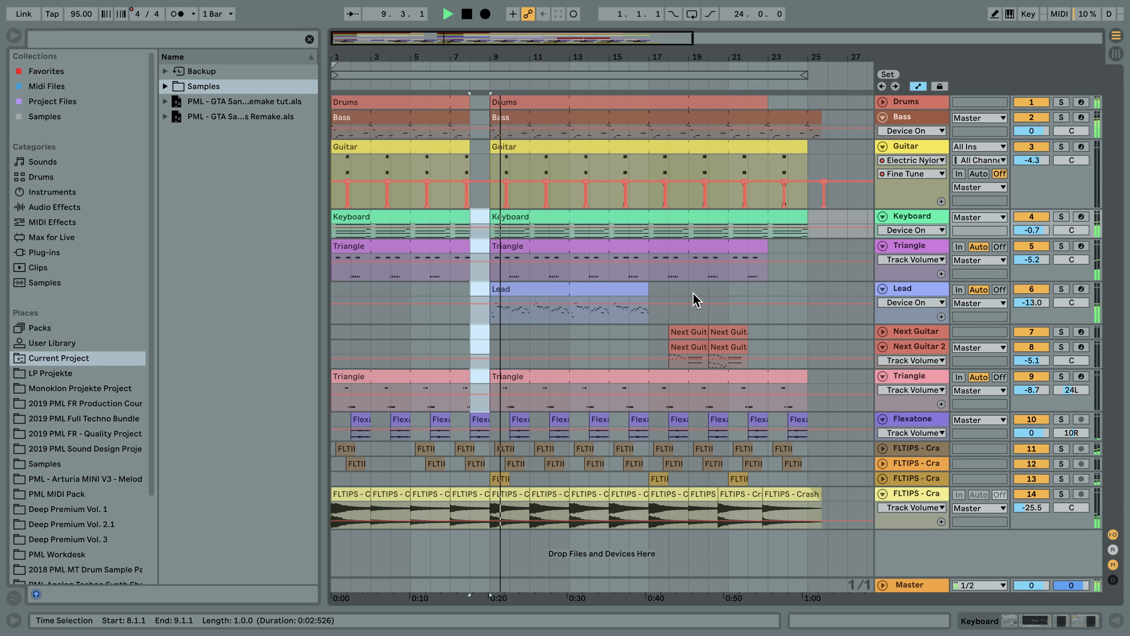